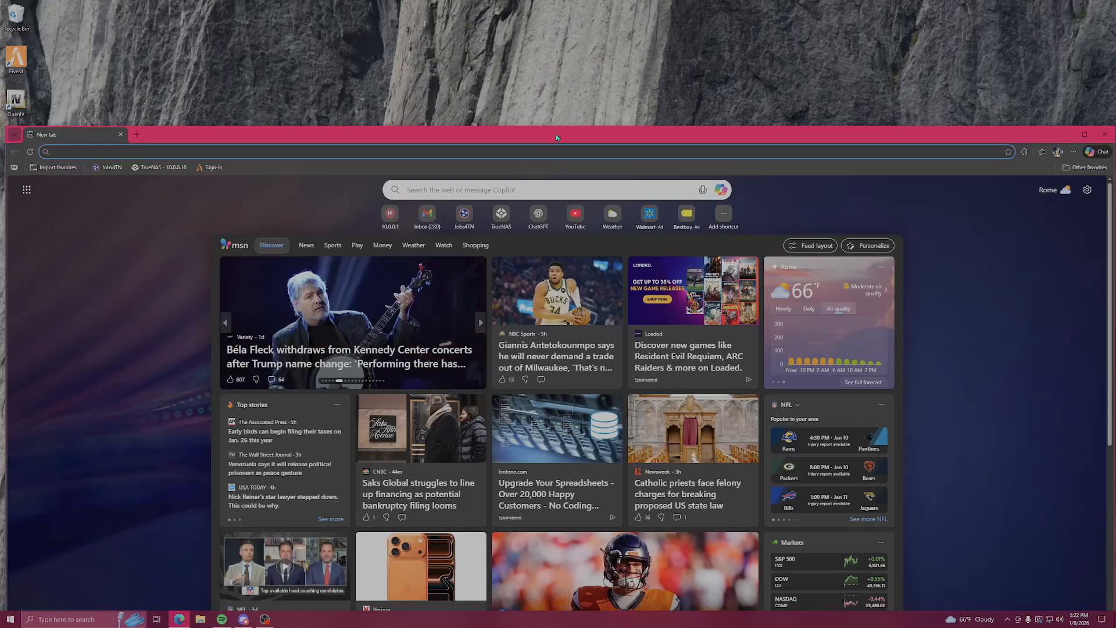
Close the open browser window and move the FivemServer folder to a clear spot on the desktop
left_click(1106, 137)
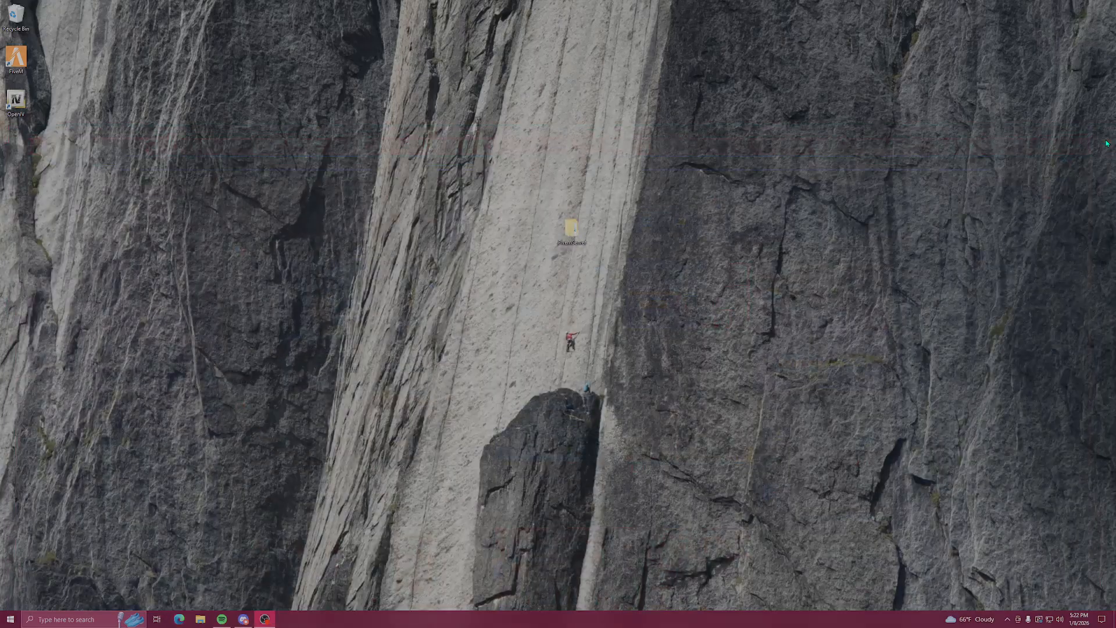
left_click_drag(571, 236, 387, 172)
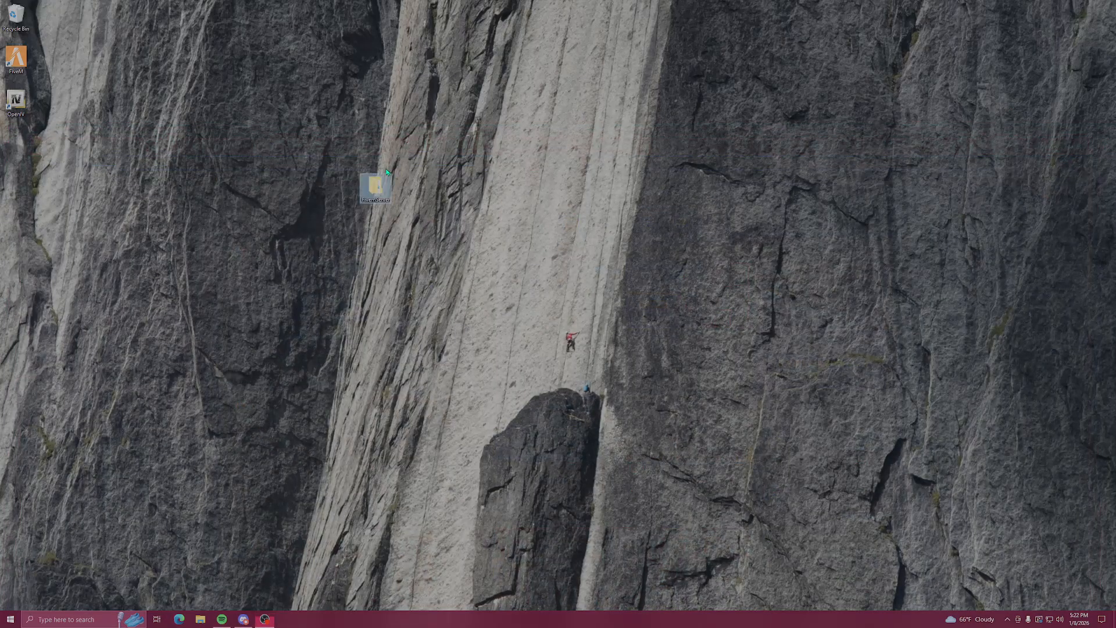
left_click(179, 619)
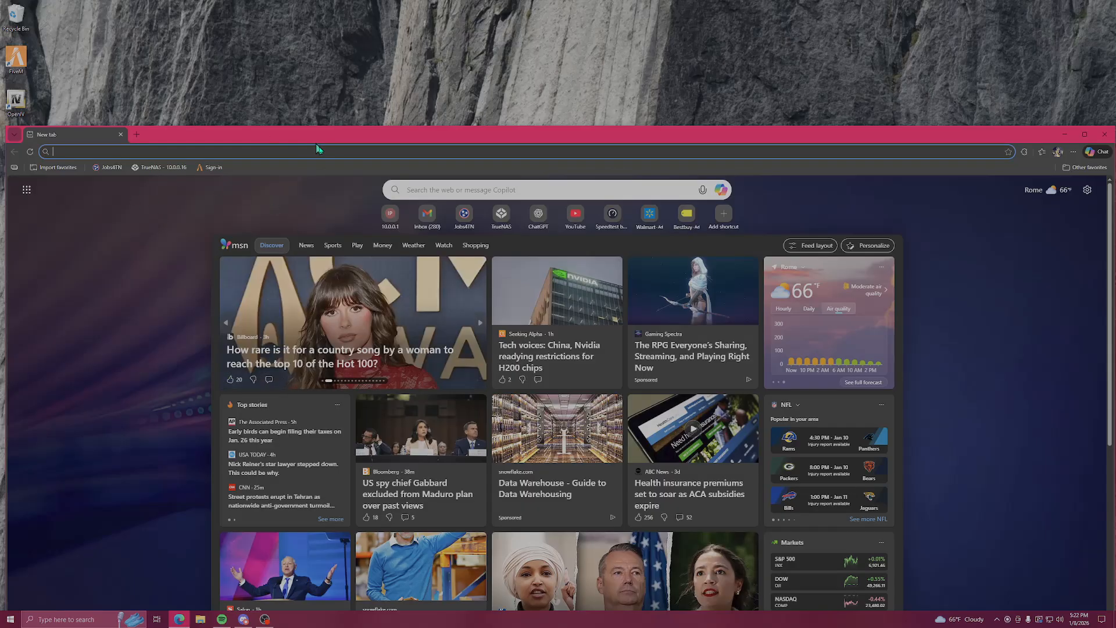
left_click_drag(455, 137, 454, 397)
left_click_drag(976, 399, 880, 393)
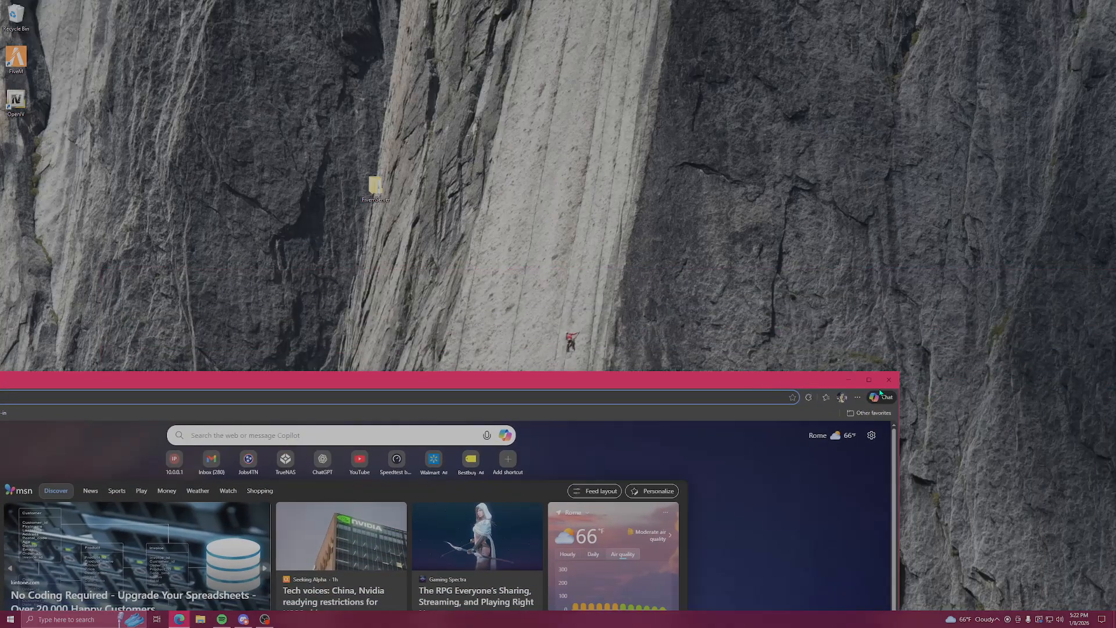
left_click(855, 382)
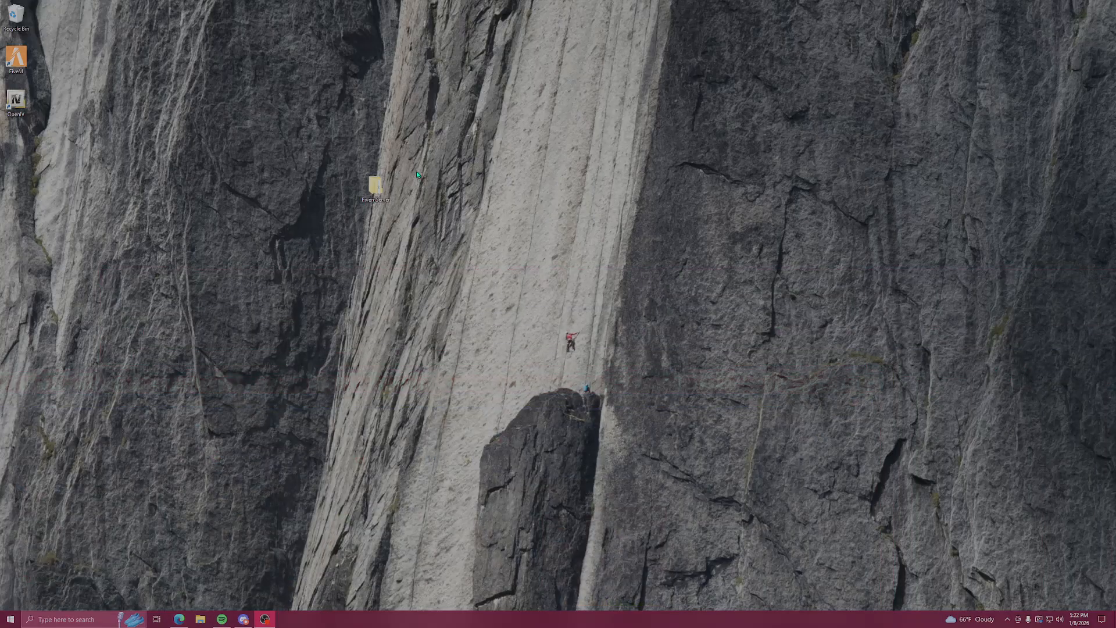
Open the FivemServer folder and go through txData, the FiveMBasicServerCFXDefault base folder and resources into the [.Resources] folder
double_click(382, 187)
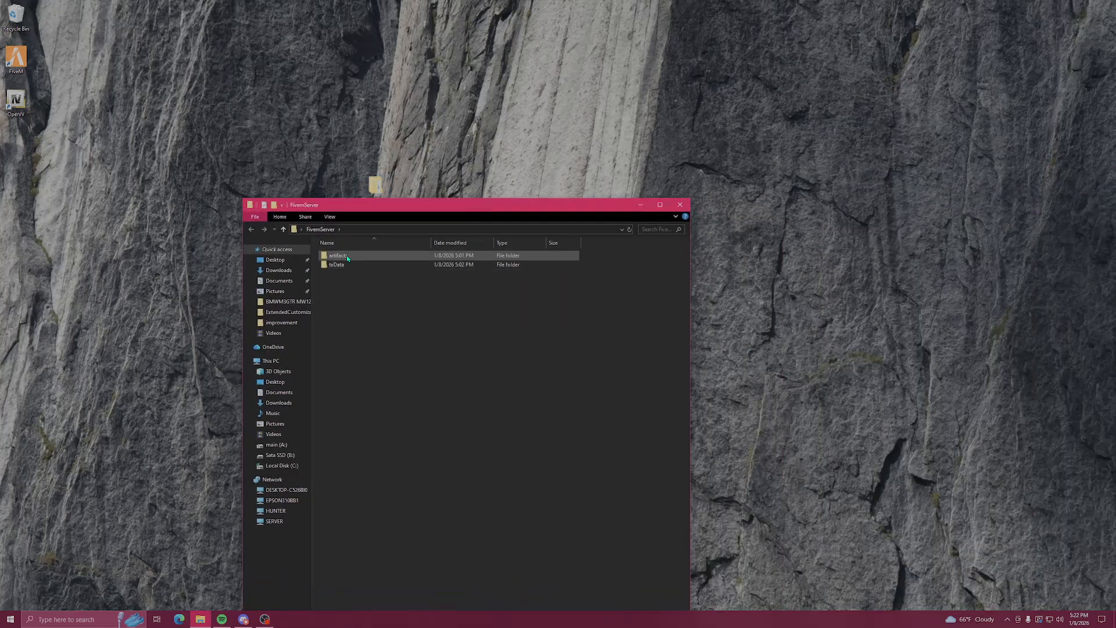
double_click(347, 256)
key("alt+Left")
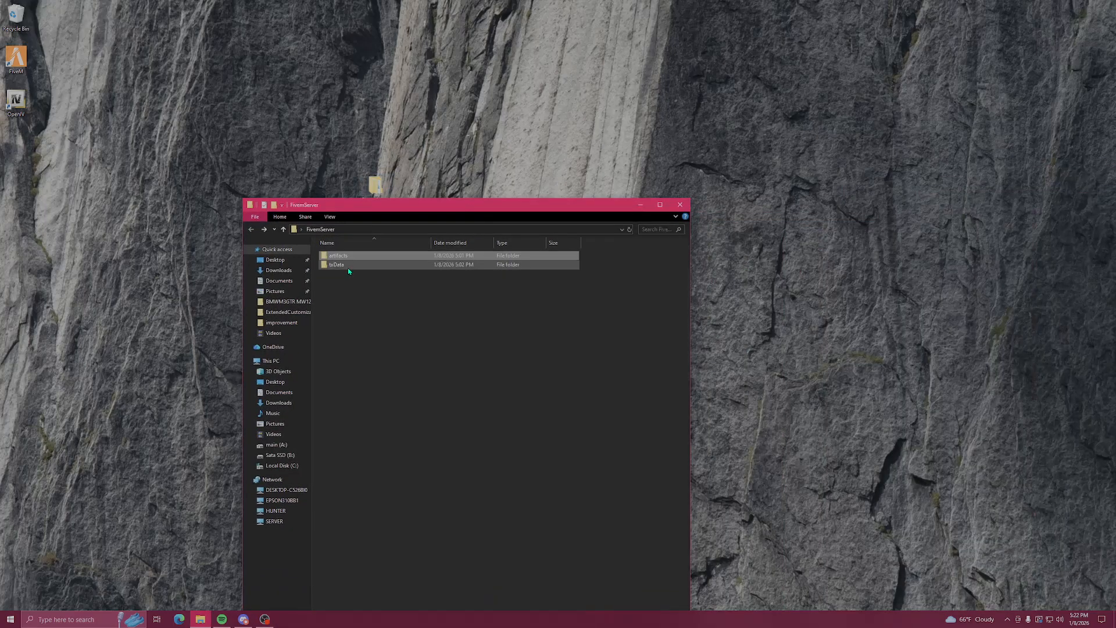
double_click(349, 269)
double_click(352, 269)
double_click(357, 268)
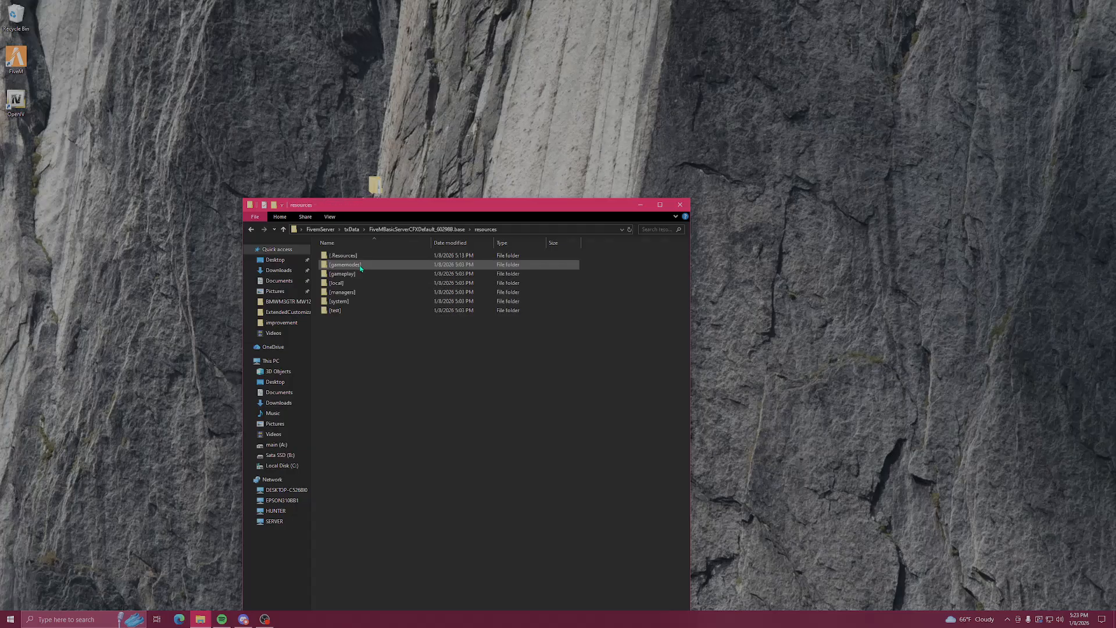
double_click(356, 256)
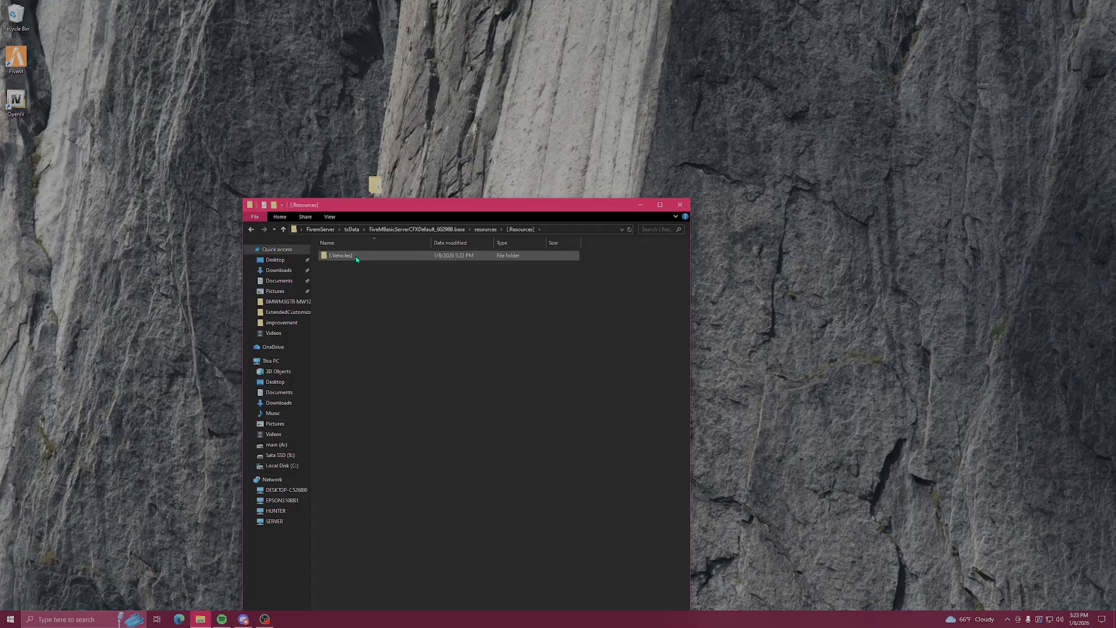
Delete the existing [.Vehicles] folder from [.Resources] and close the folder window
right_click(357, 257)
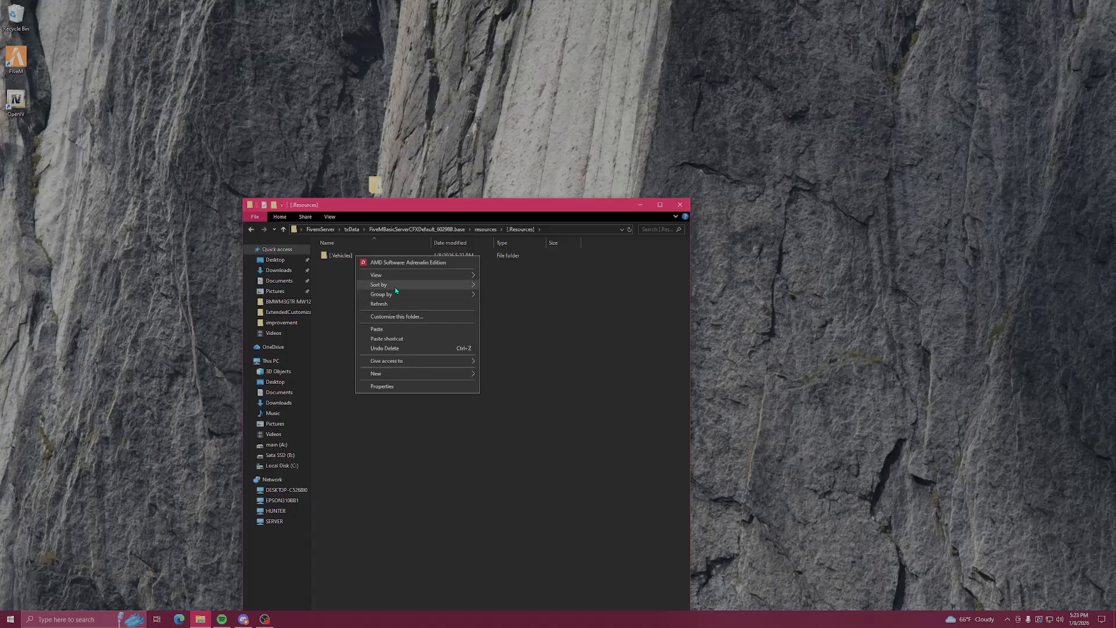
right_click(339, 255)
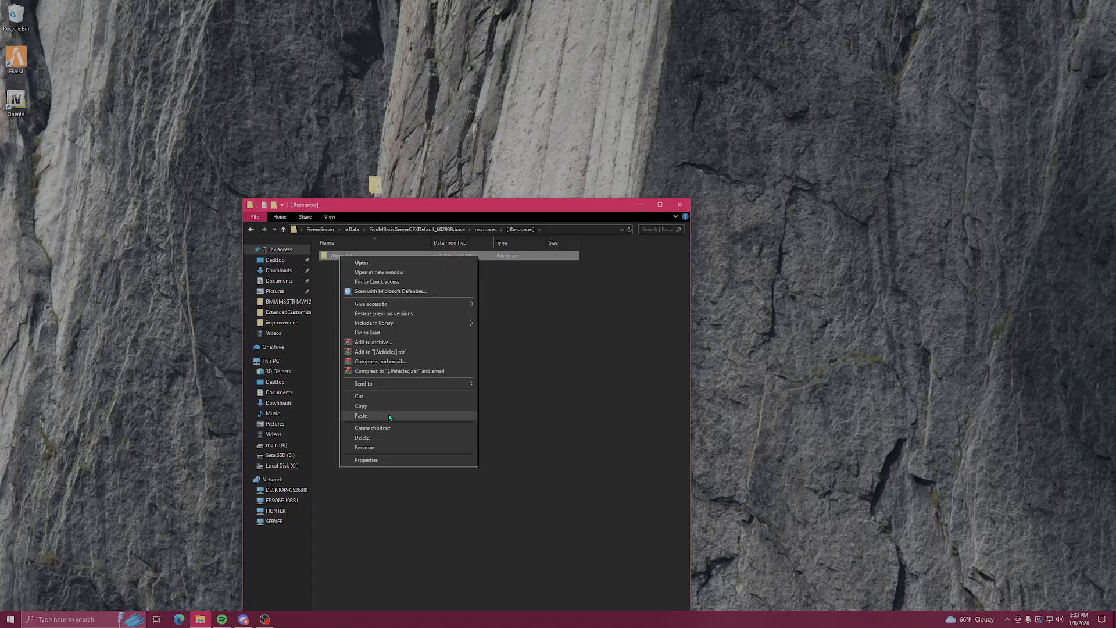
left_click(362, 437)
left_click(680, 205)
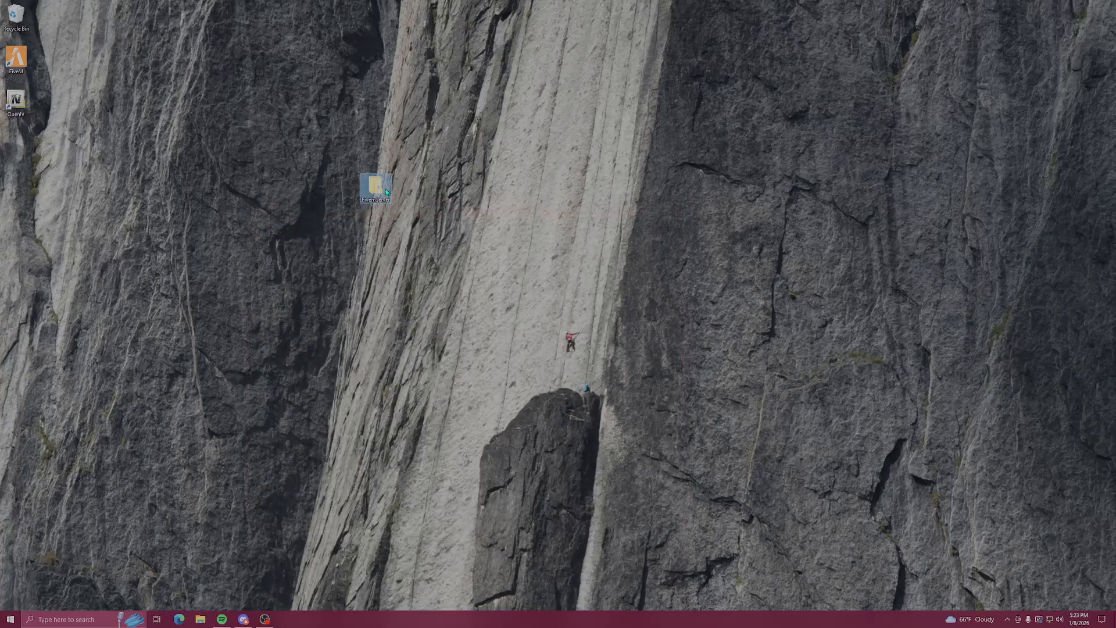
Reopen FivemServer and return through txData, the base server folder and resources to [.Resources]
double_click(386, 193)
left_click(336, 238)
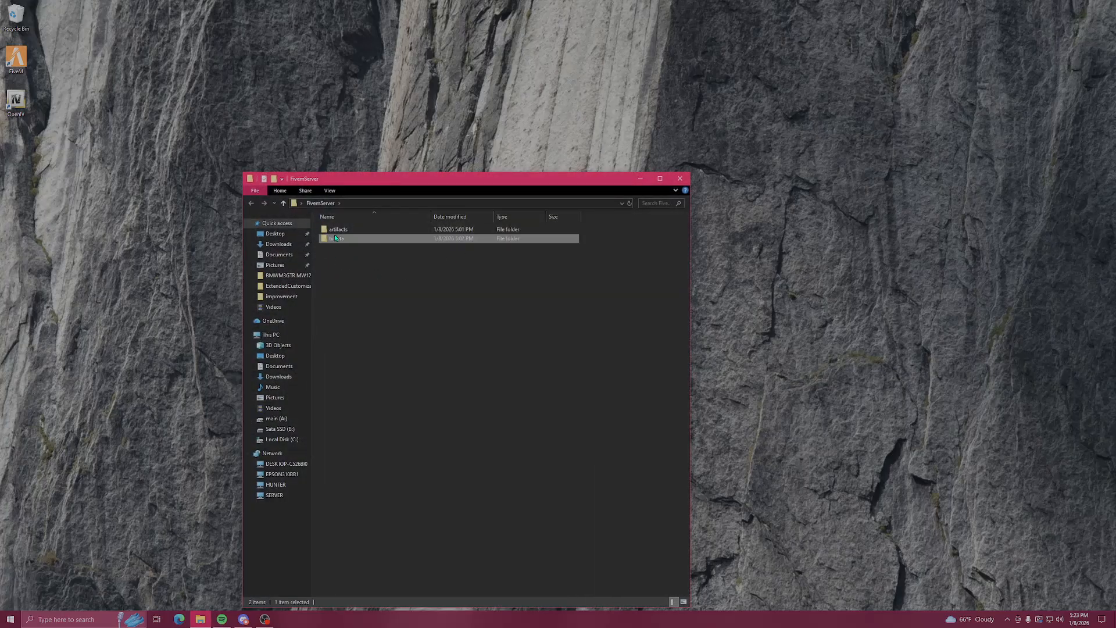
double_click(335, 238)
double_click(340, 238)
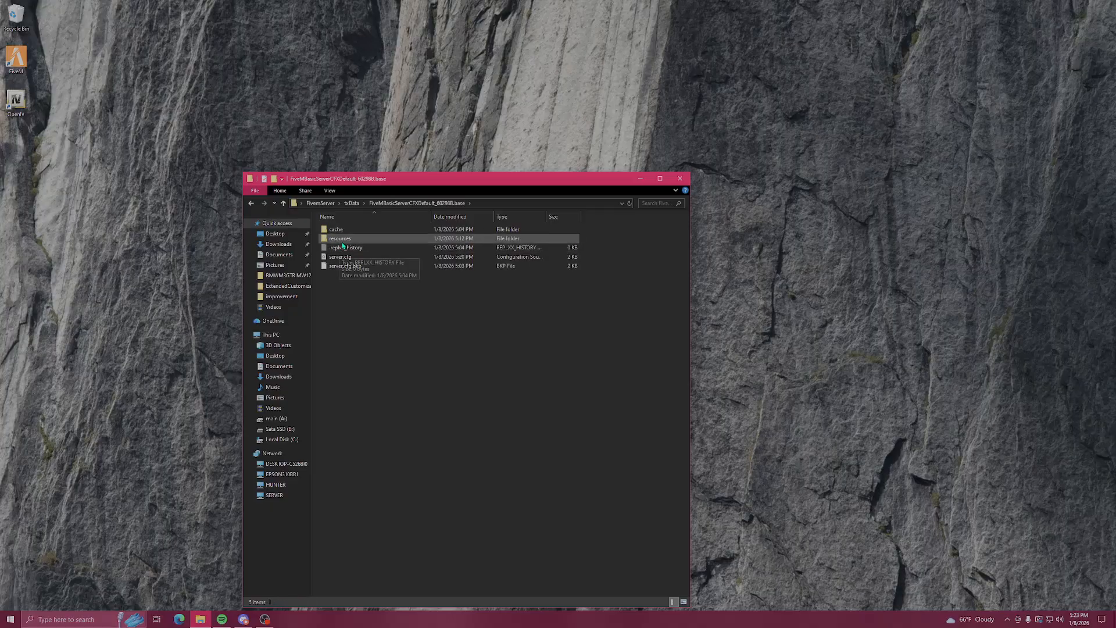
double_click(353, 240)
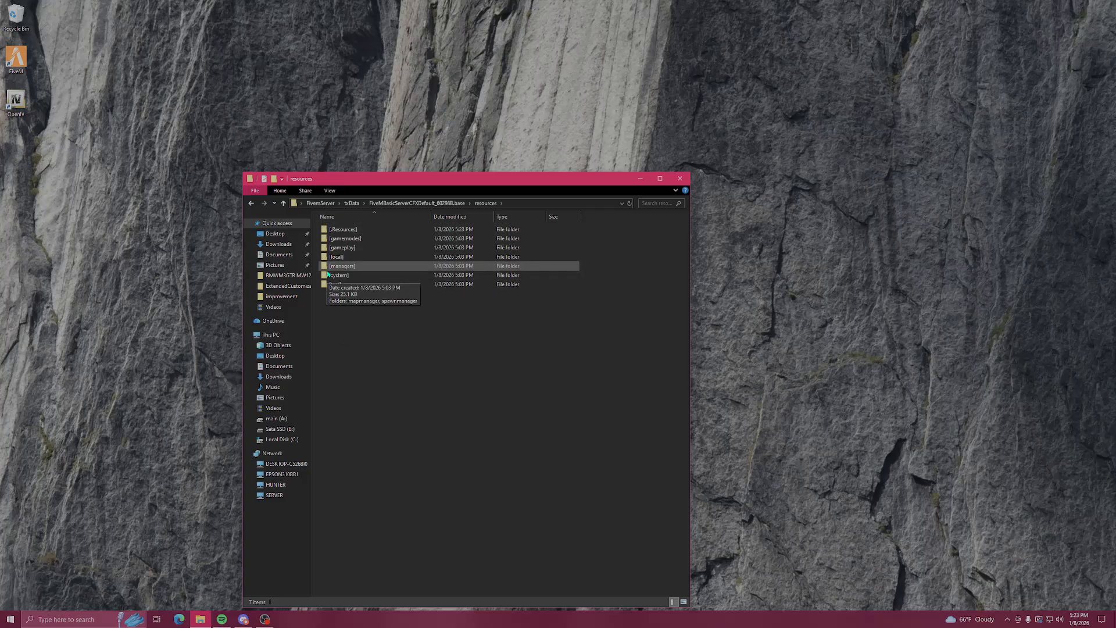
double_click(342, 230)
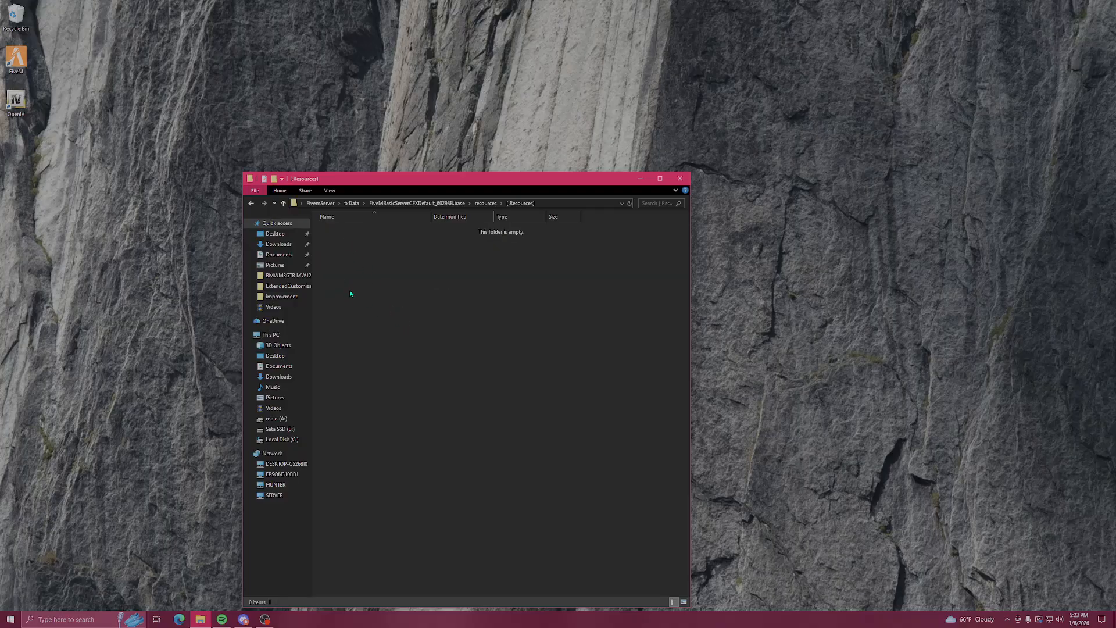
Create a folder named [Vehicles] inside [.Resources]
right_click(360, 278)
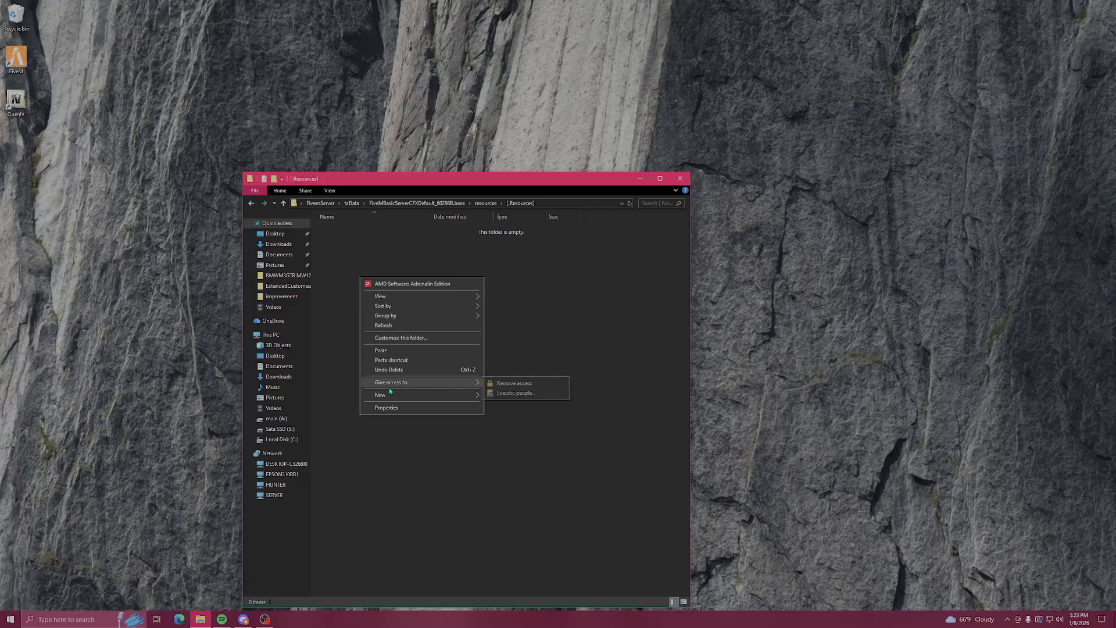
mouse_move(392, 396)
left_click(504, 396)
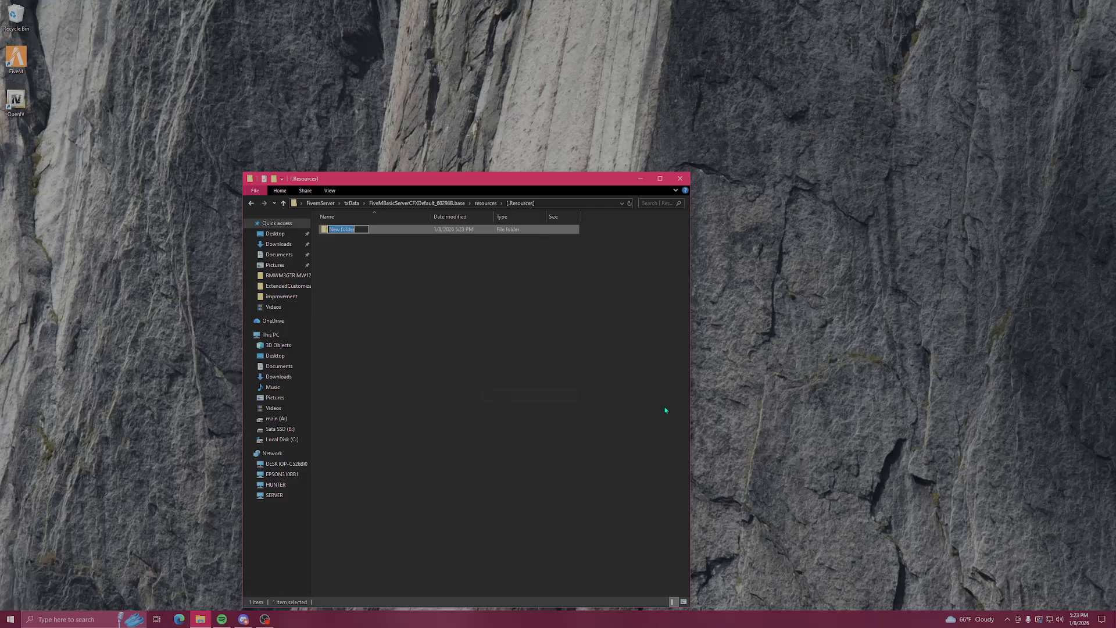
key("BackSpace")
key("Return")
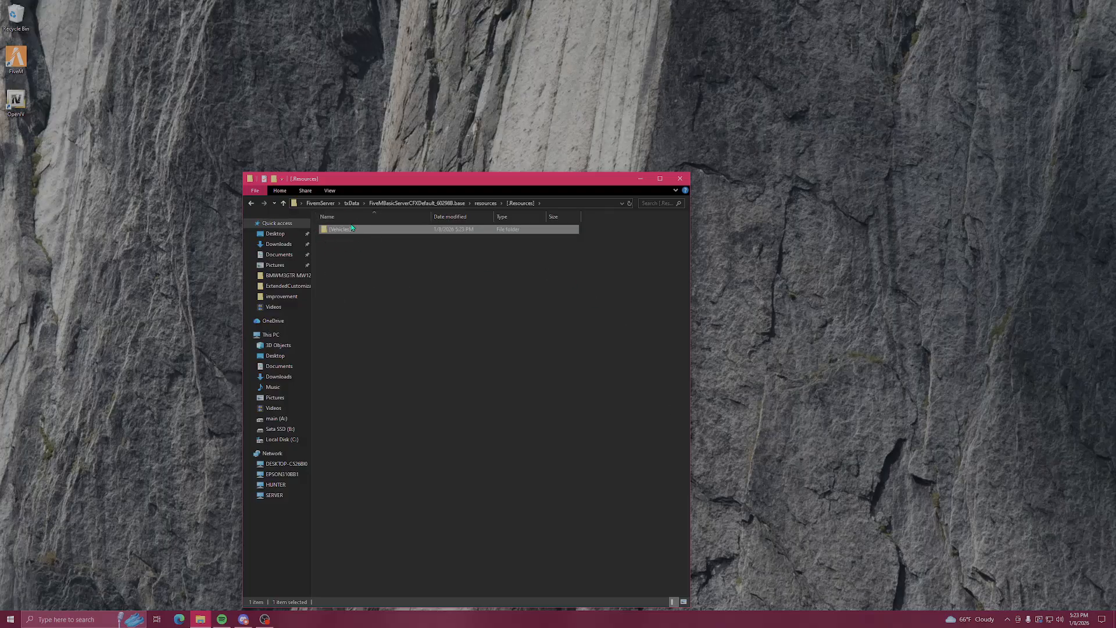
Open the [Vehicles] folder and create a folder named civilian in it
double_click(381, 230)
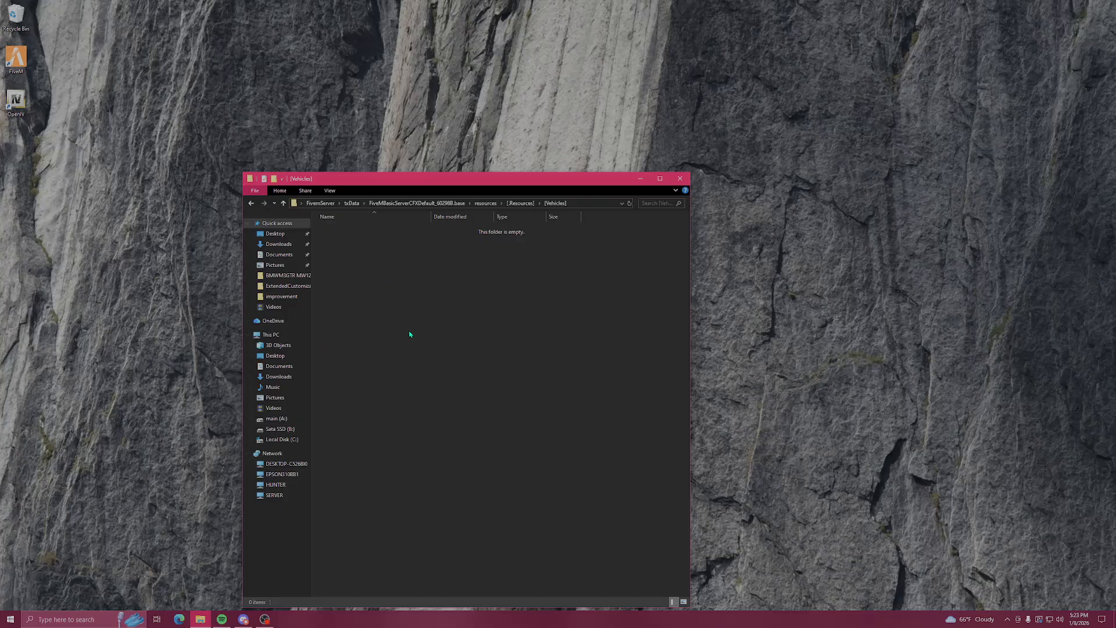
right_click(371, 284)
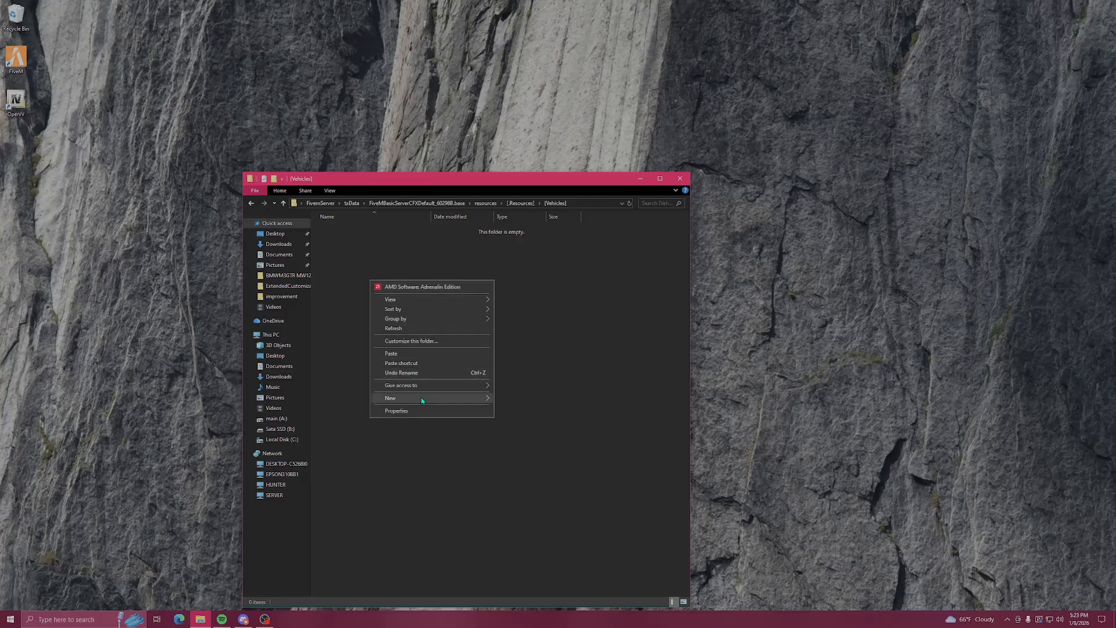
mouse_move(420, 399)
left_click(555, 399)
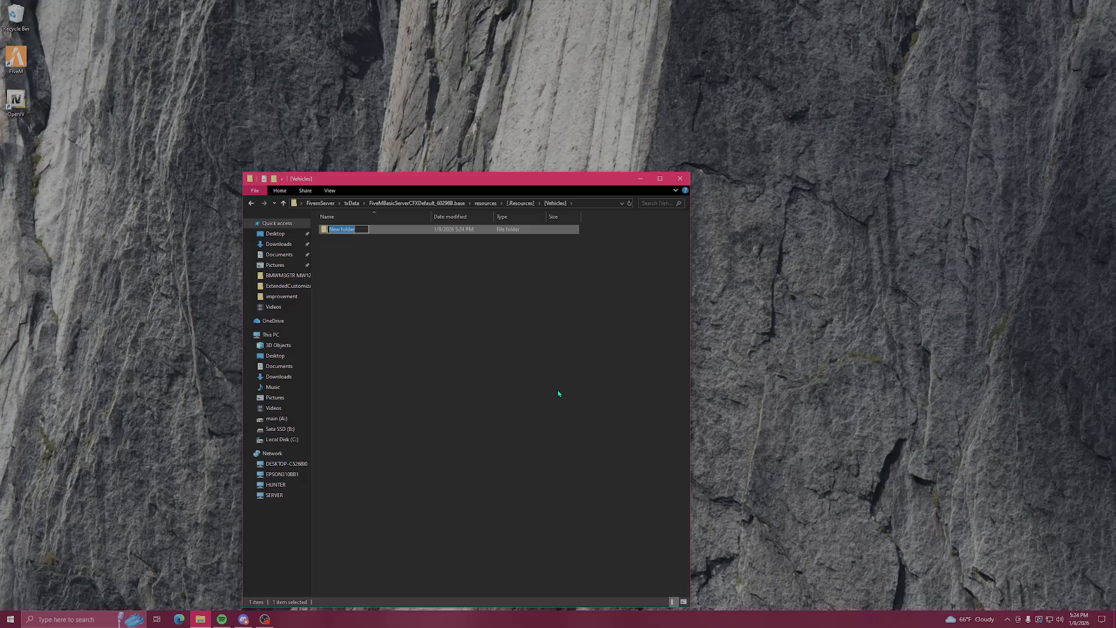
type("civilian")
key("Return")
Create a second folder named leo next to civilian in [Vehicles]
right_click(405, 286)
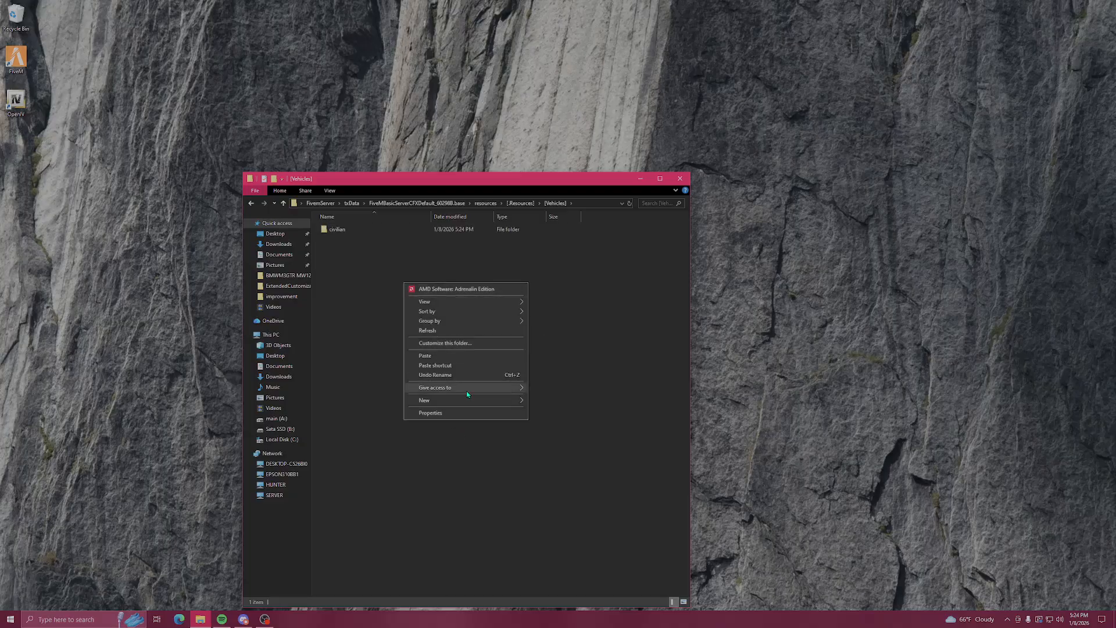
mouse_move(479, 400)
left_click(560, 398)
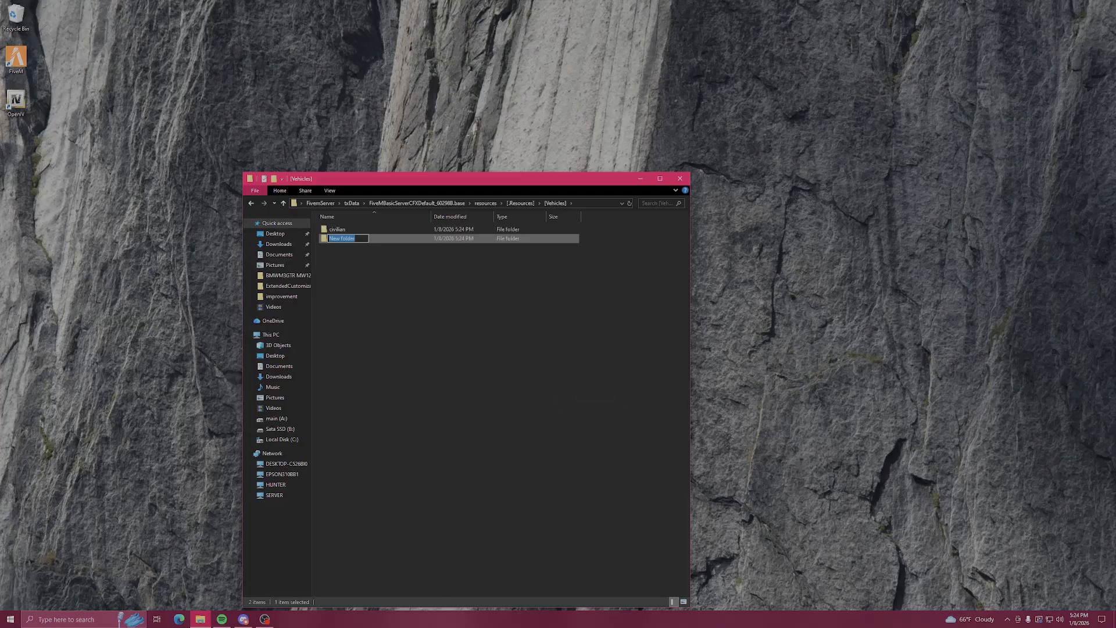
type("leo")
key("Return")
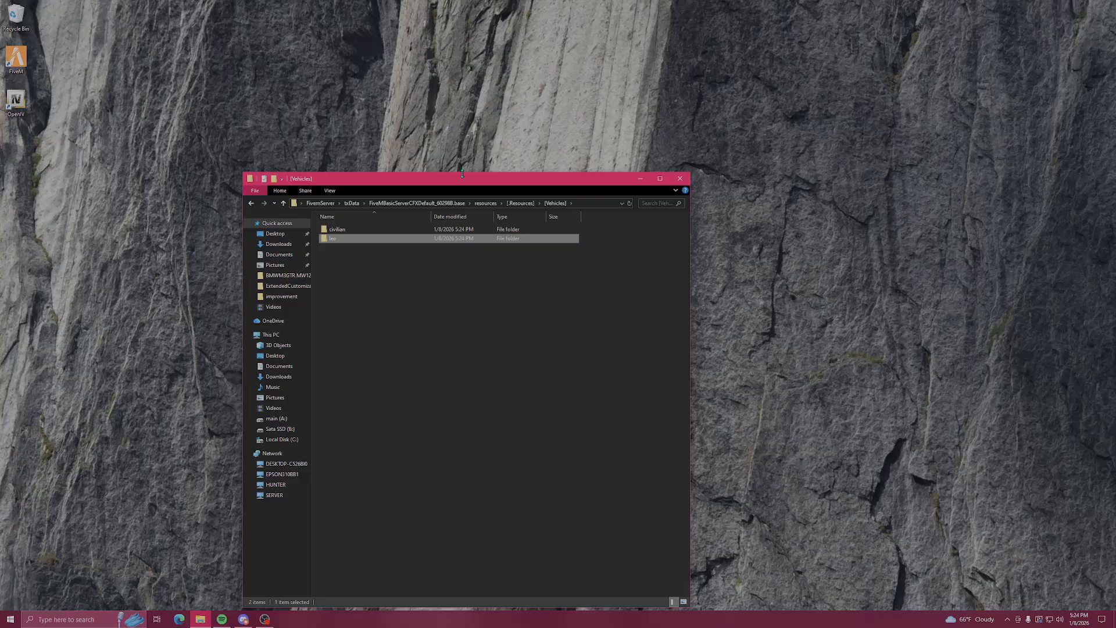
Move the [Vehicles] folder window out of the way, switch to Microsoft Edge and search the web for "fivem vehicles"
left_click_drag(462, 174, 633, 95)
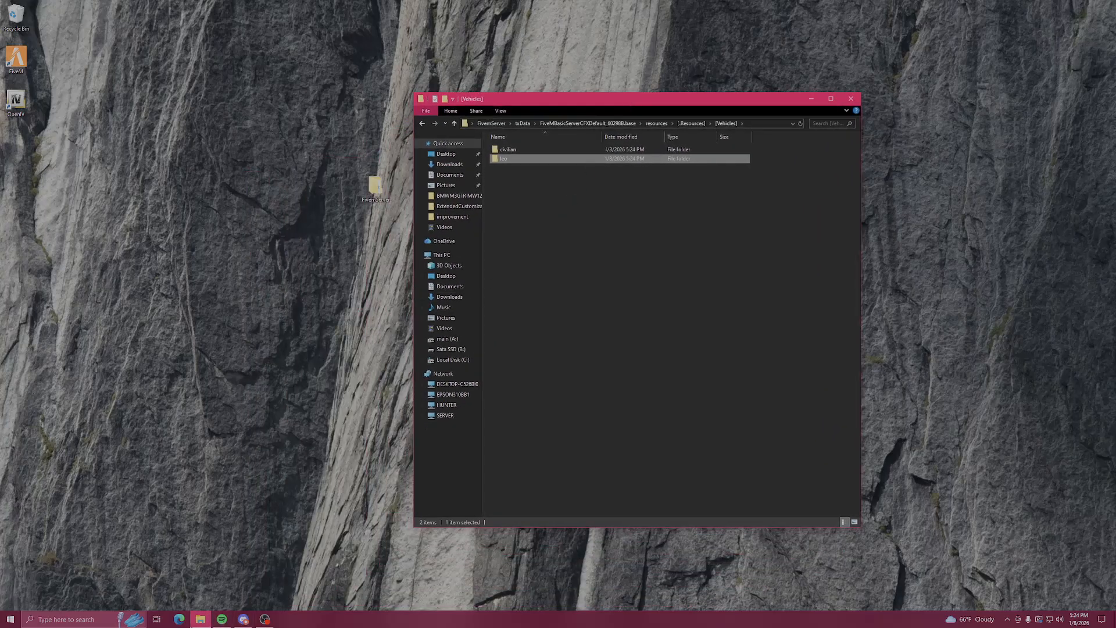
left_click(200, 619)
left_click(181, 620)
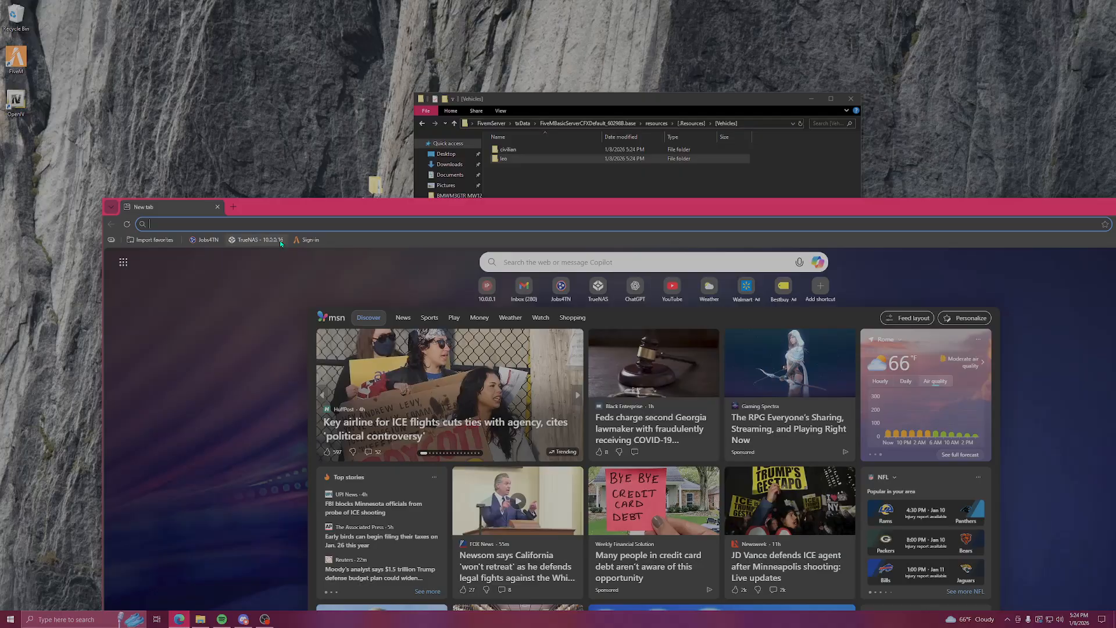
type("fivem")
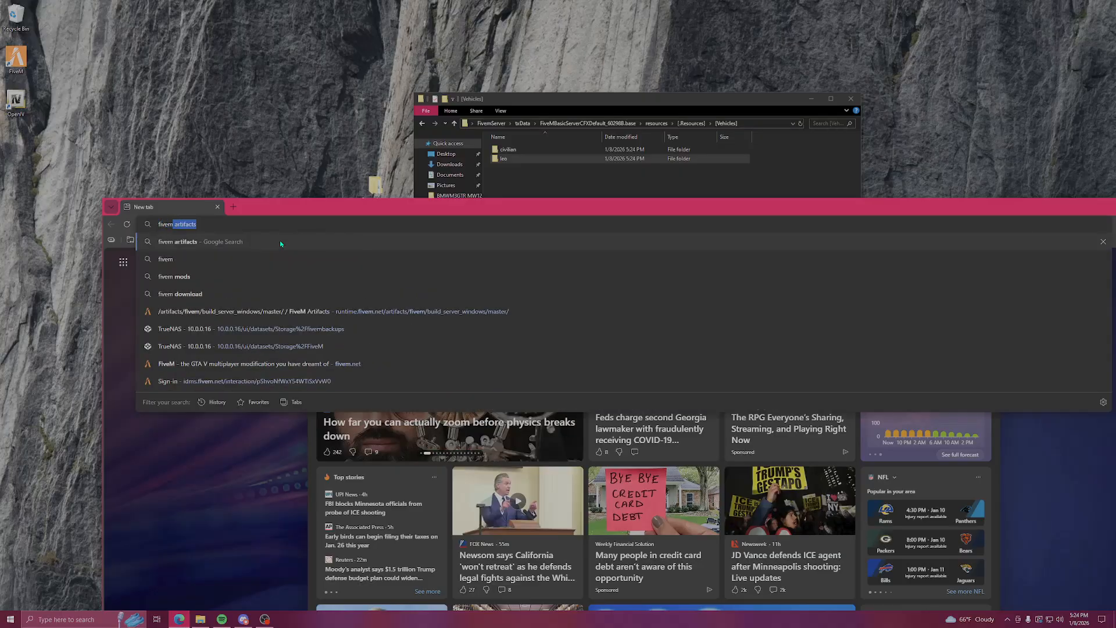
type(" vehbi")
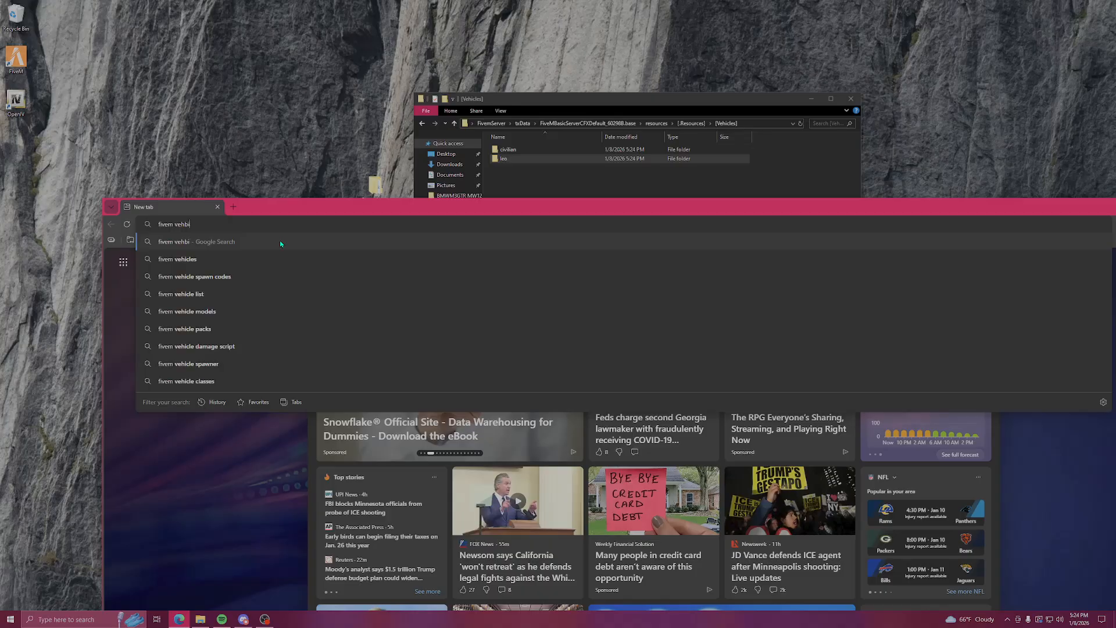
key("BackSpace")
key("BackSpace")
type("icles")
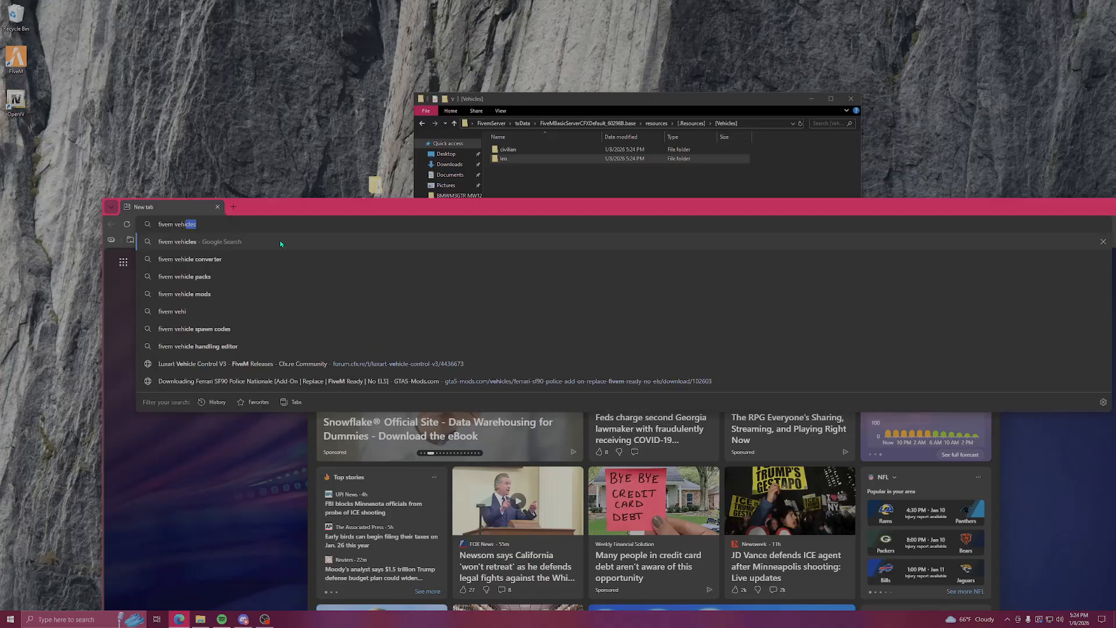
key("Return")
Open the GTA 5 Vehicle Mods page of GTA5-Mods.com from the search results and reposition the browser window on screen
scroll(244, 387, "down", 3)
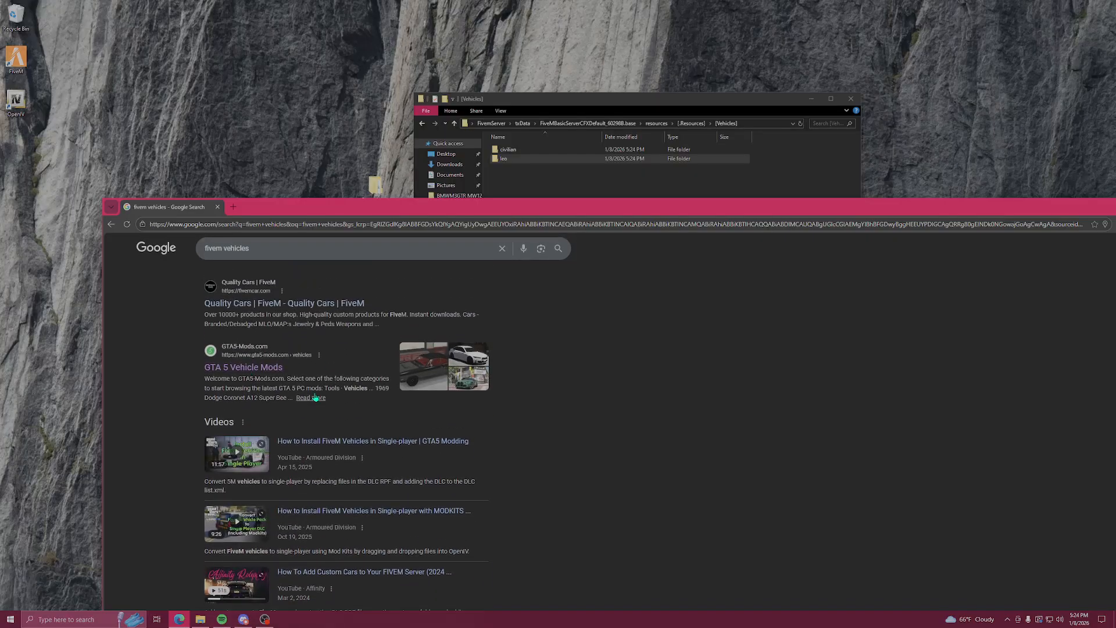
scroll(409, 373, "down", 10)
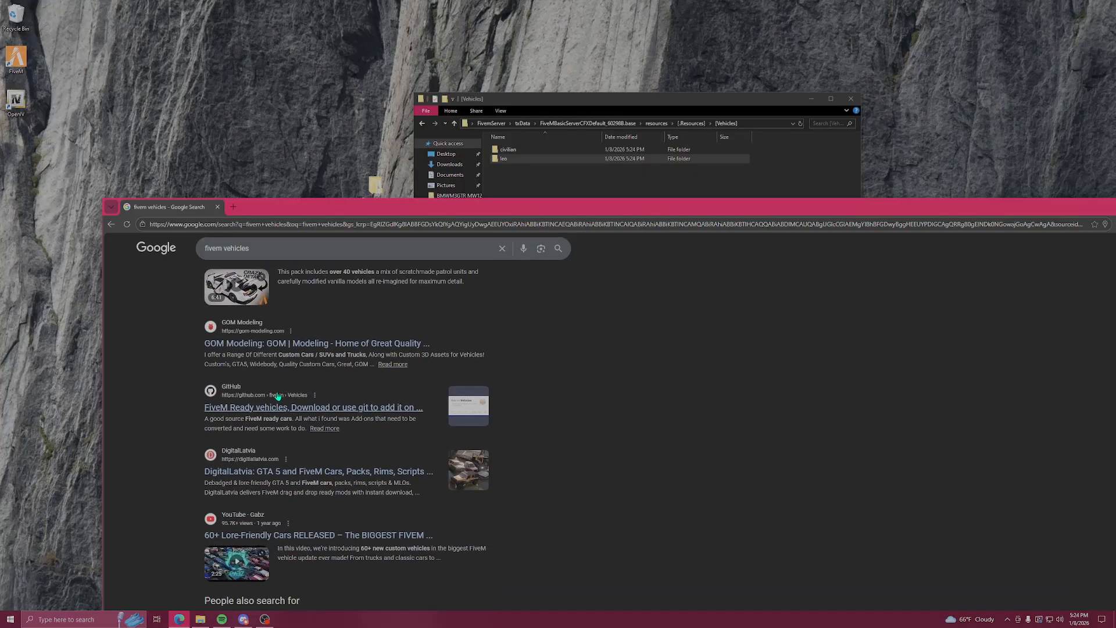
scroll(276, 403, "up", 7)
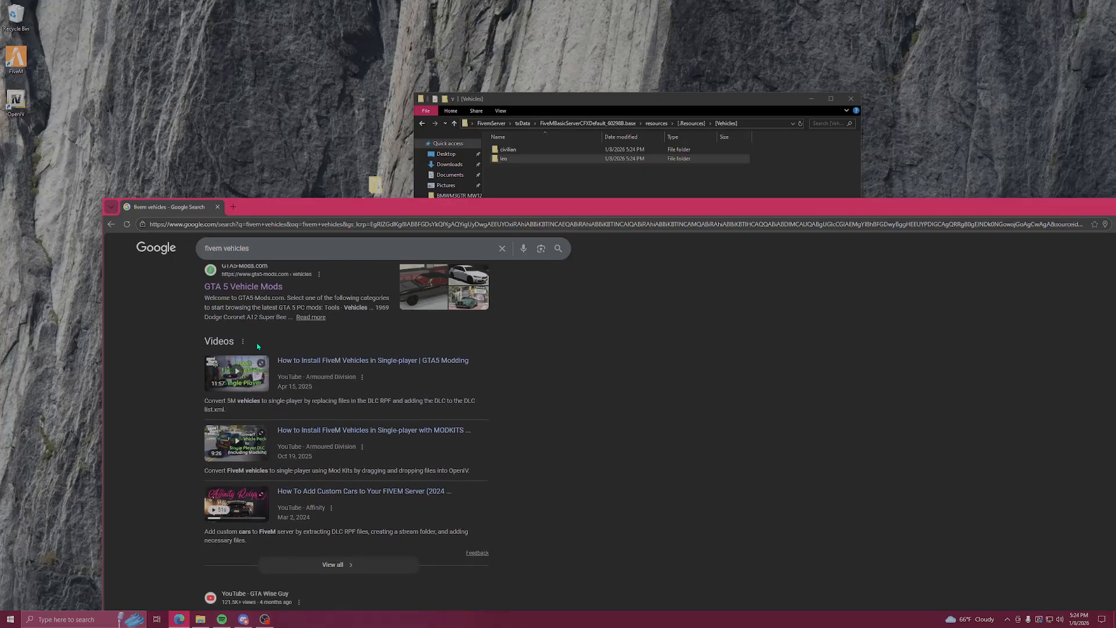
left_click(270, 333)
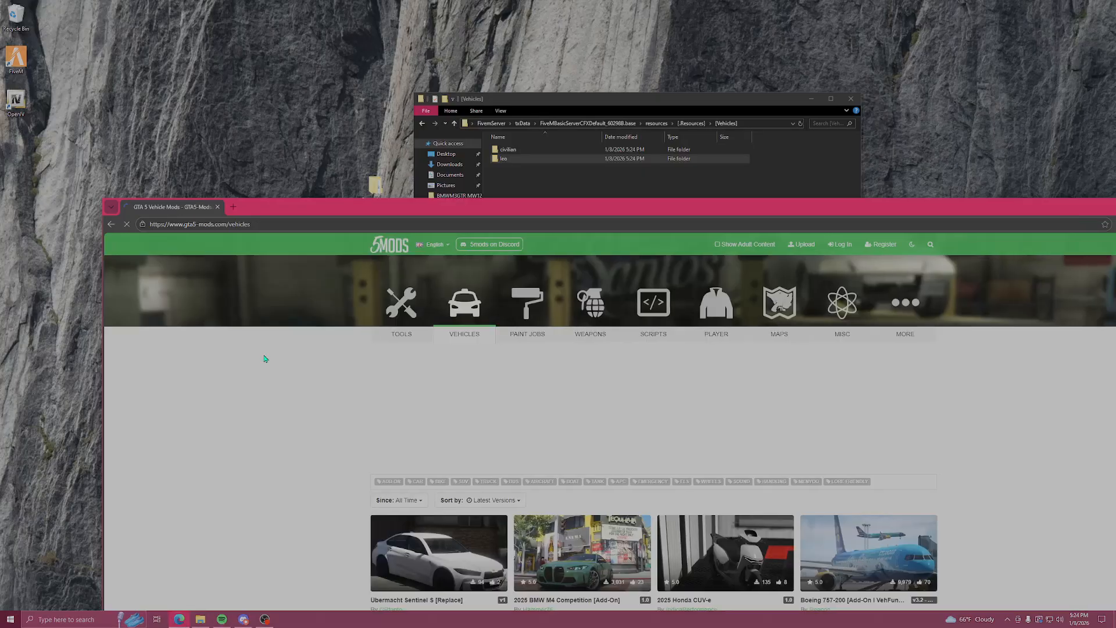
left_click_drag(649, 209, 502, 114)
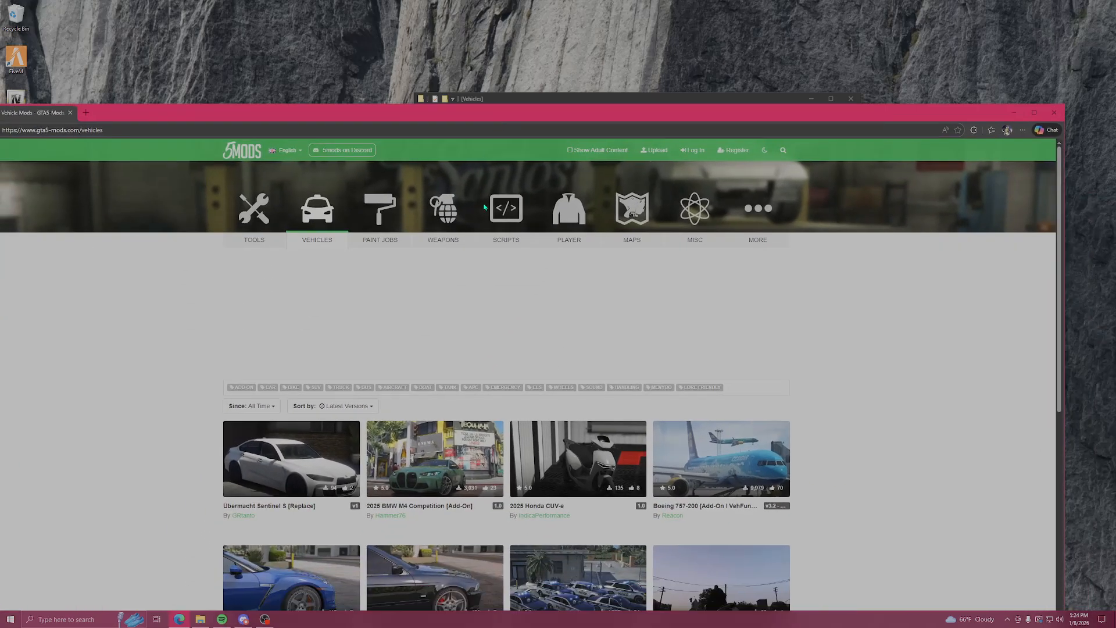
Browse the vehicle mod listings and continue to the second page of results
scroll(292, 298, "down", 5)
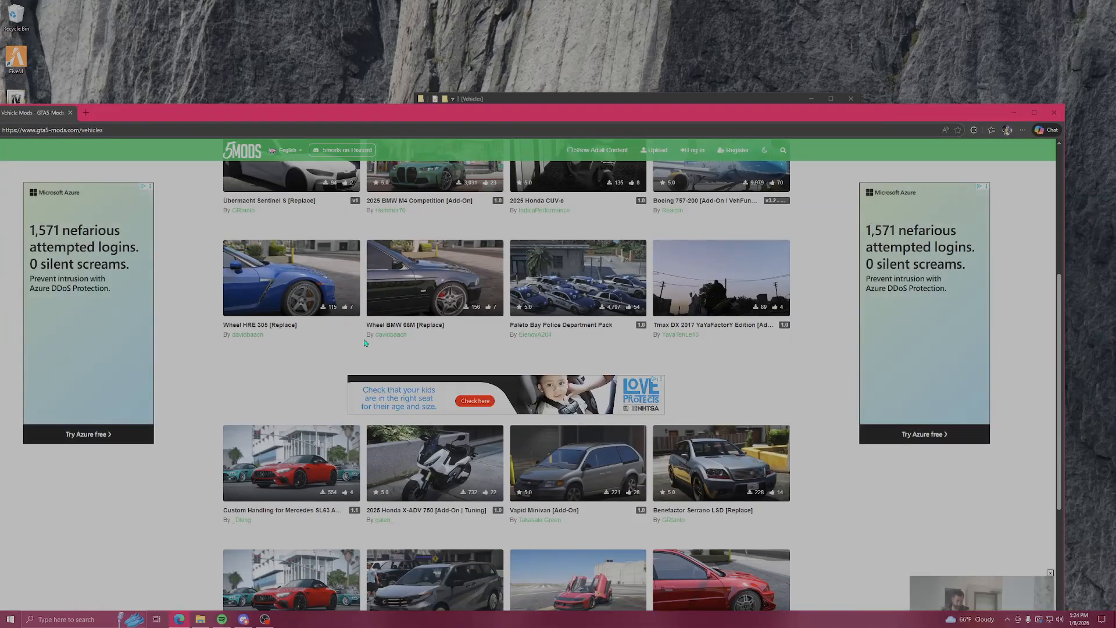
scroll(473, 352, "up", 2)
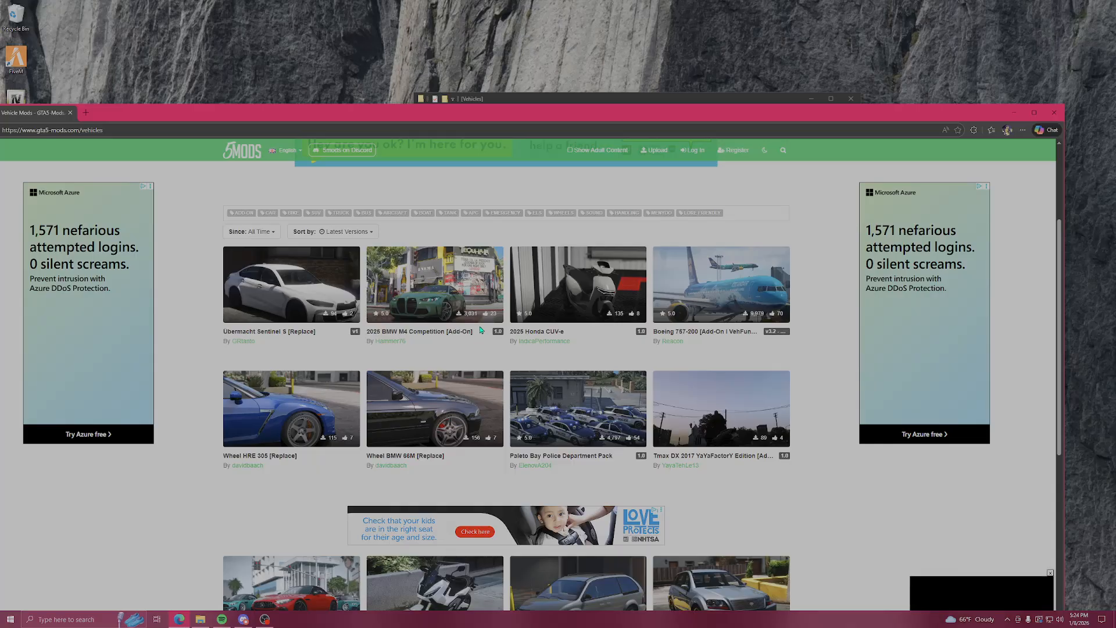
scroll(441, 375, "down", 3)
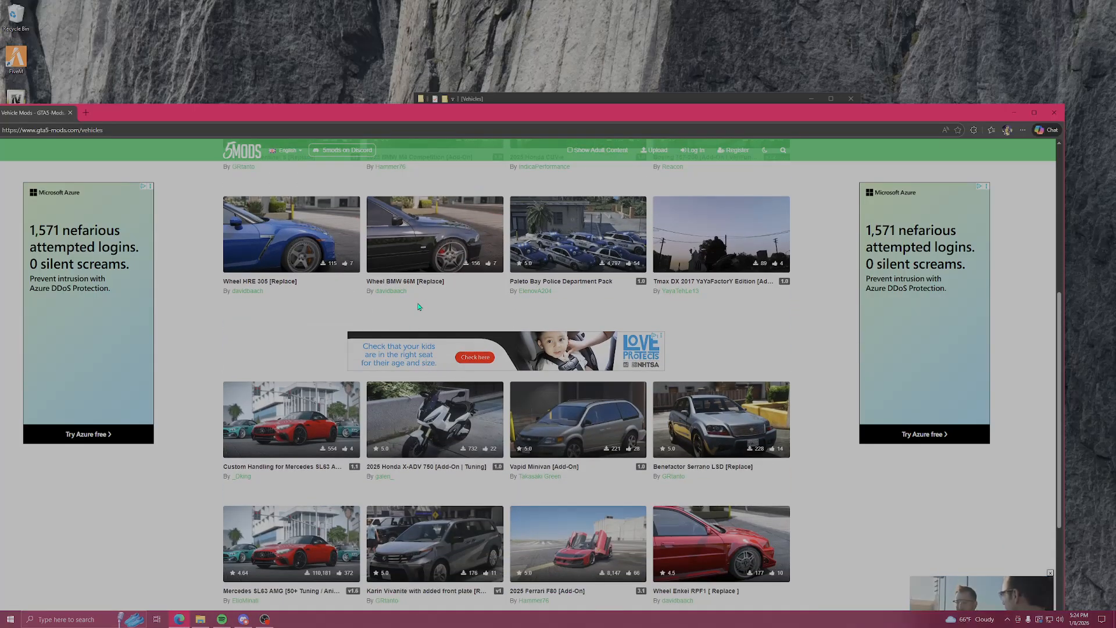
scroll(418, 311, "down", 7)
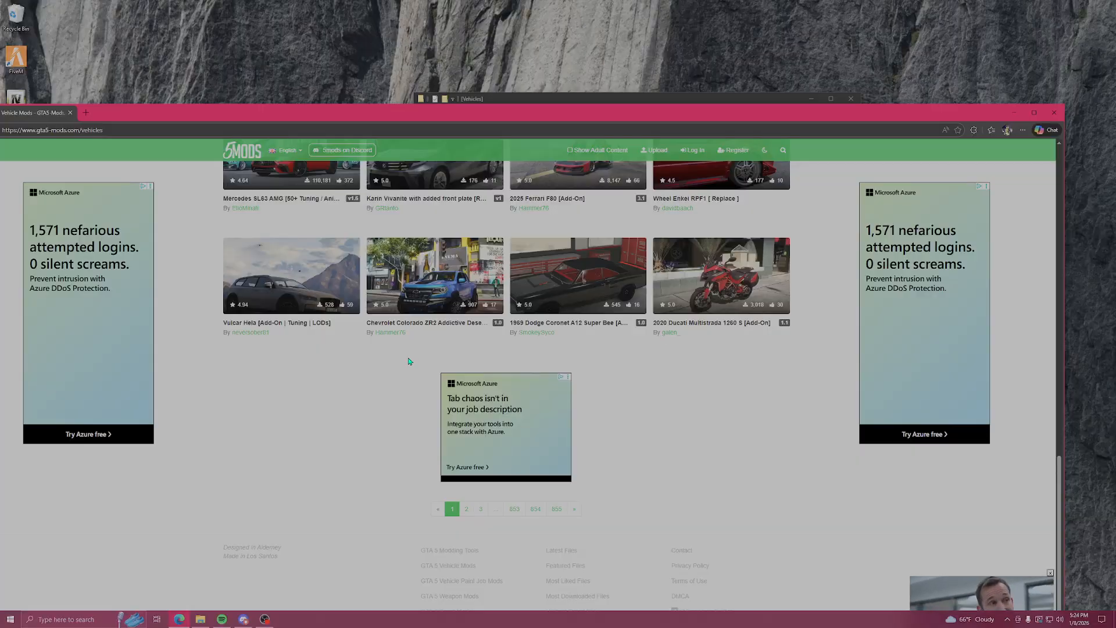
scroll(409, 361, "down", 1)
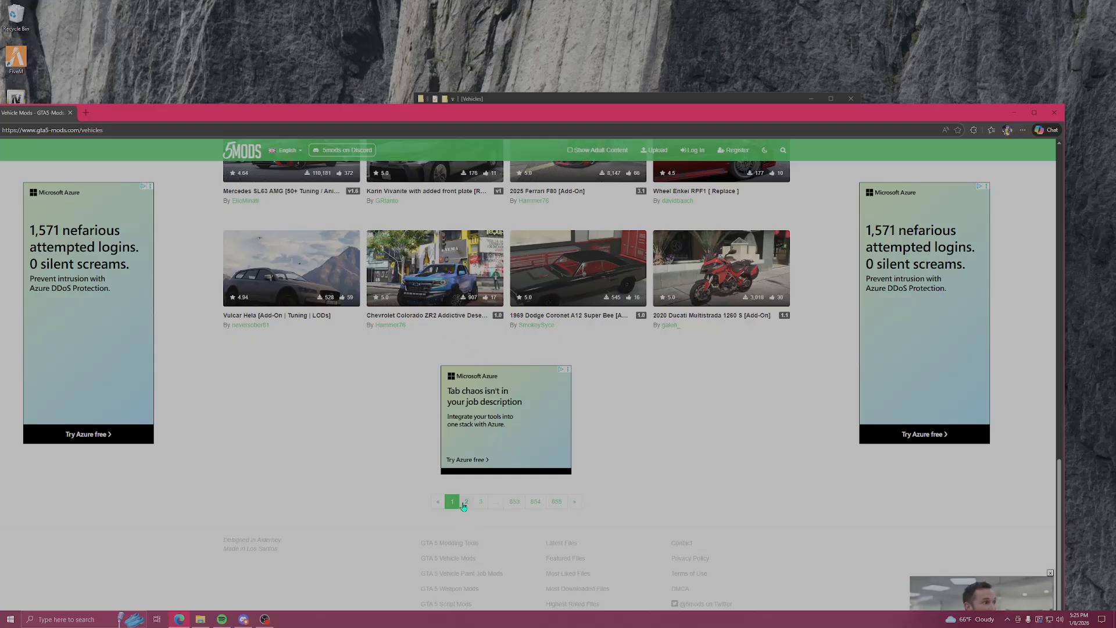
left_click(467, 501)
scroll(431, 443, "down", 5)
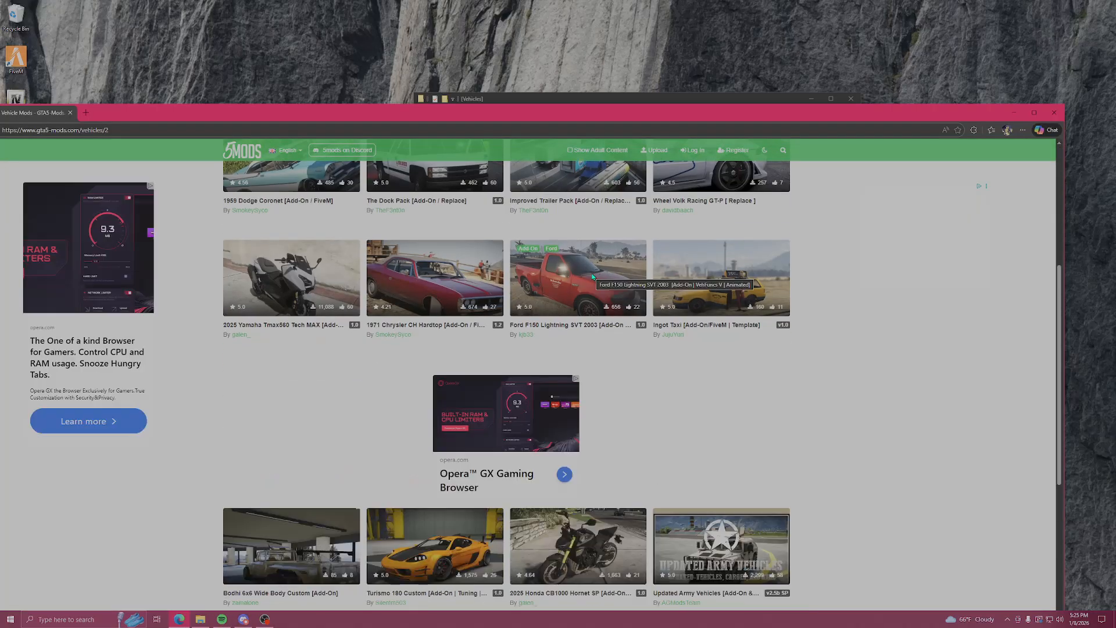
Look at the Ford F150 Lightning SVT 2003 mod and its download page, return to the mod page and reposition the open windows
left_click(593, 277)
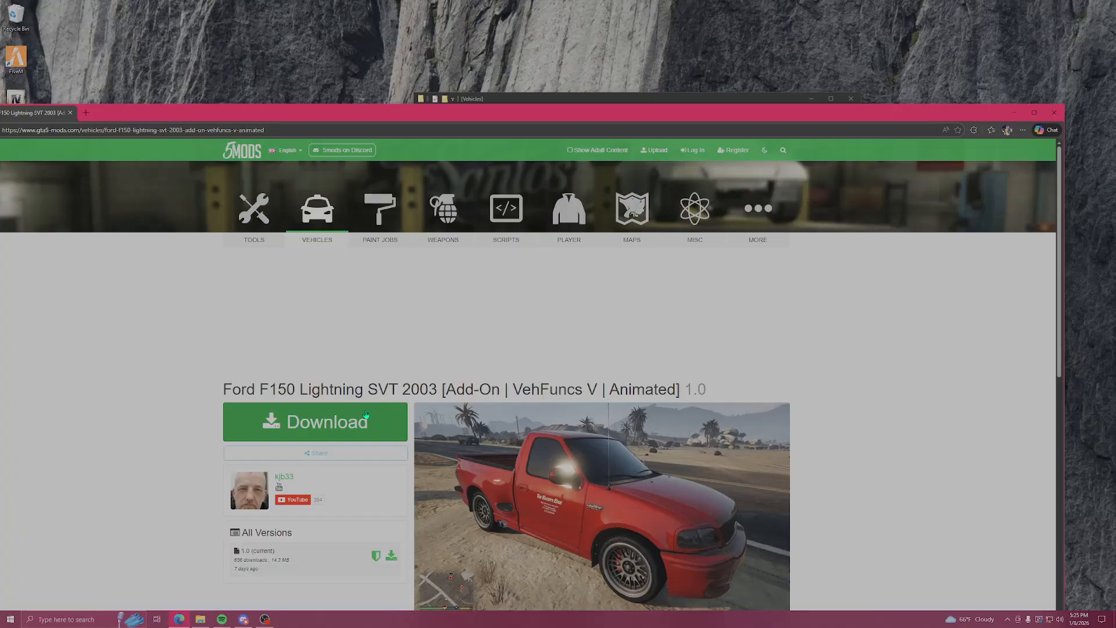
left_click(365, 415)
left_click_drag(146, 109, 380, 103)
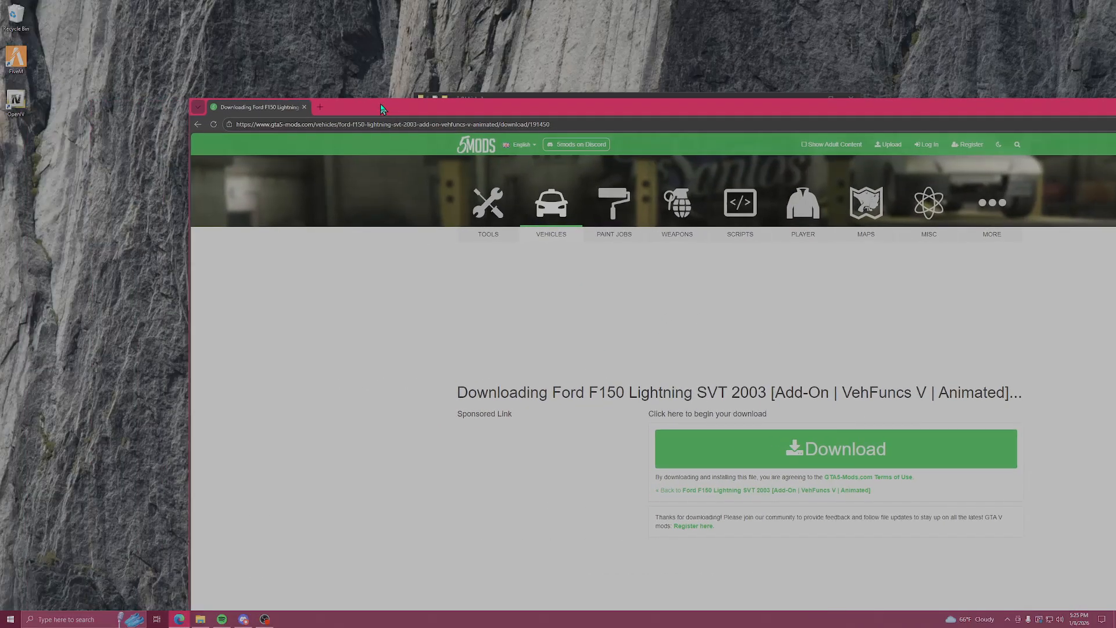
left_click(198, 124)
left_click(535, 97)
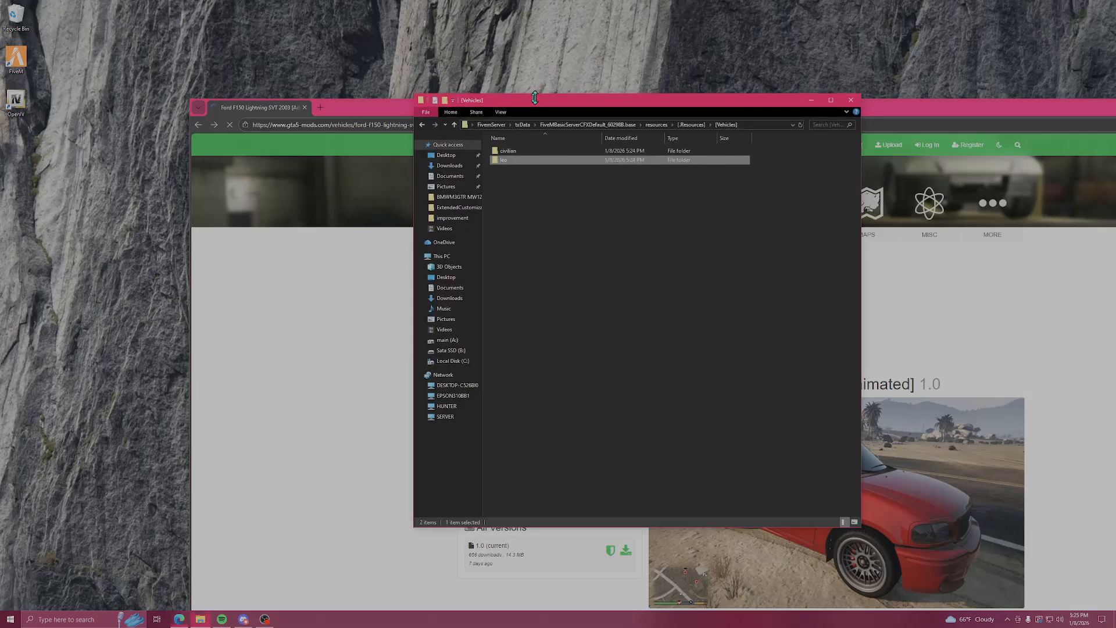
left_click_drag(535, 97, 528, 78)
left_click_drag(347, 103, 249, 62)
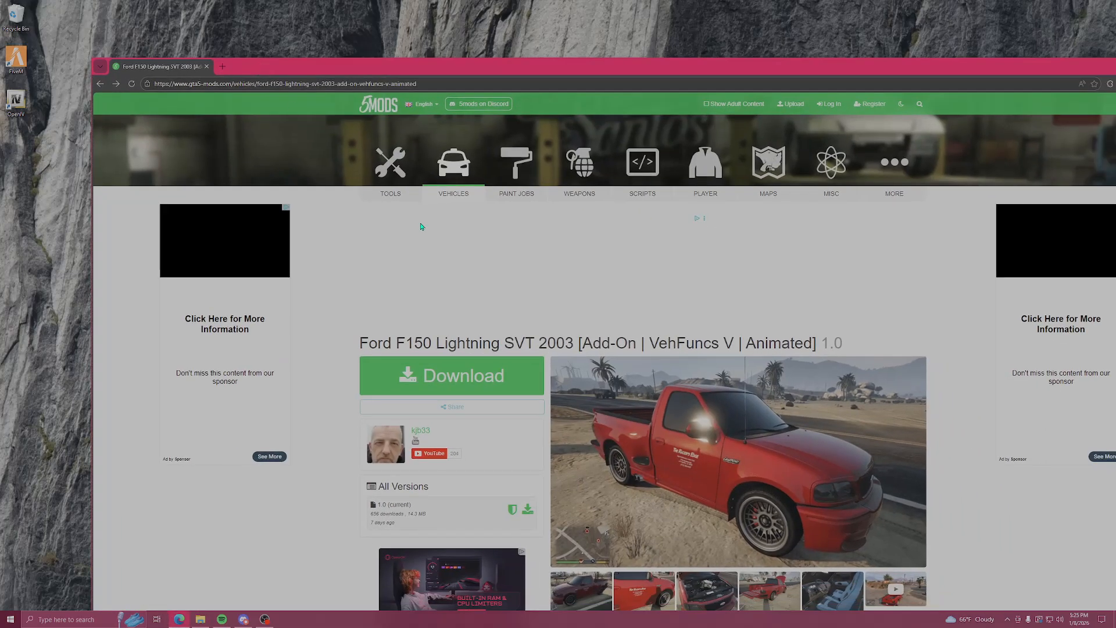
Return to the vehicle mods listing, filter it by the Emergency tag and browse the results
left_click(439, 198)
scroll(524, 244, "down", 2)
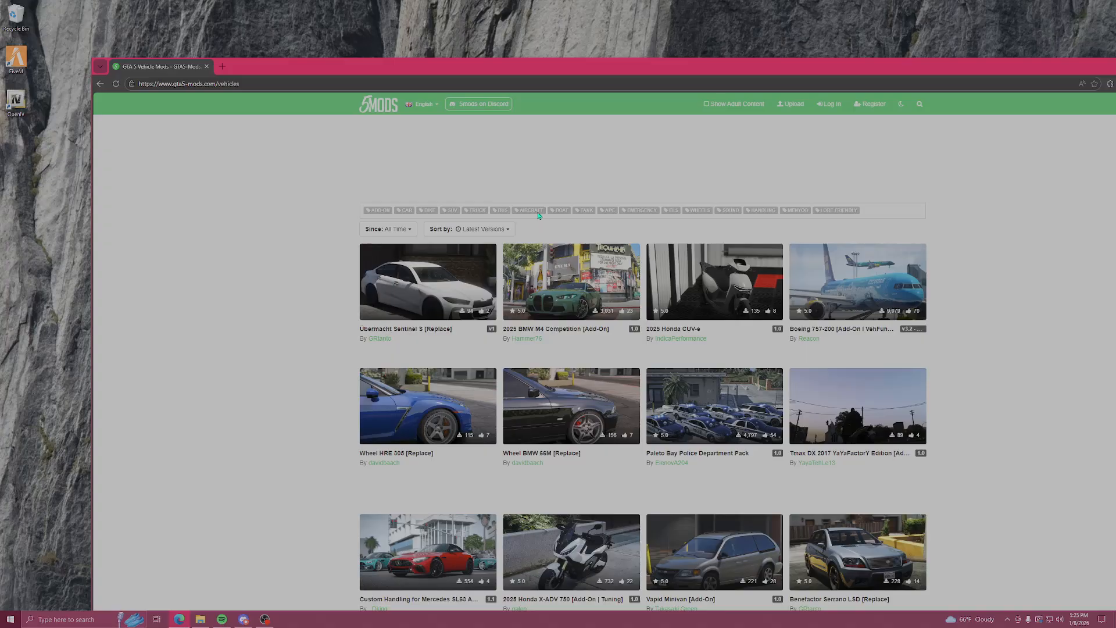
left_click(640, 210)
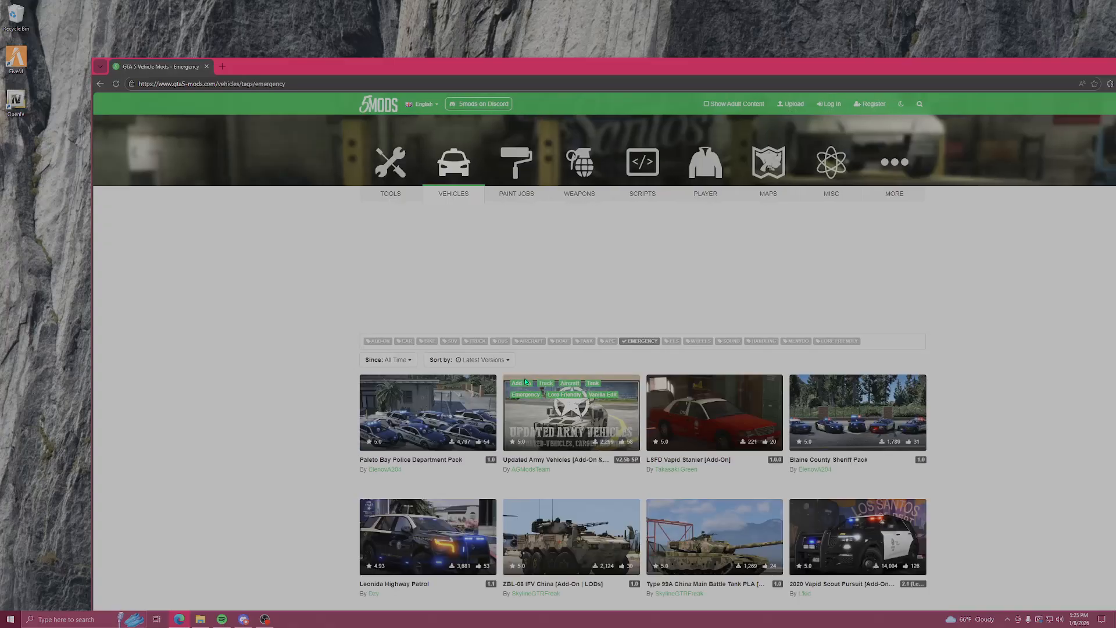
scroll(525, 381, "down", 4)
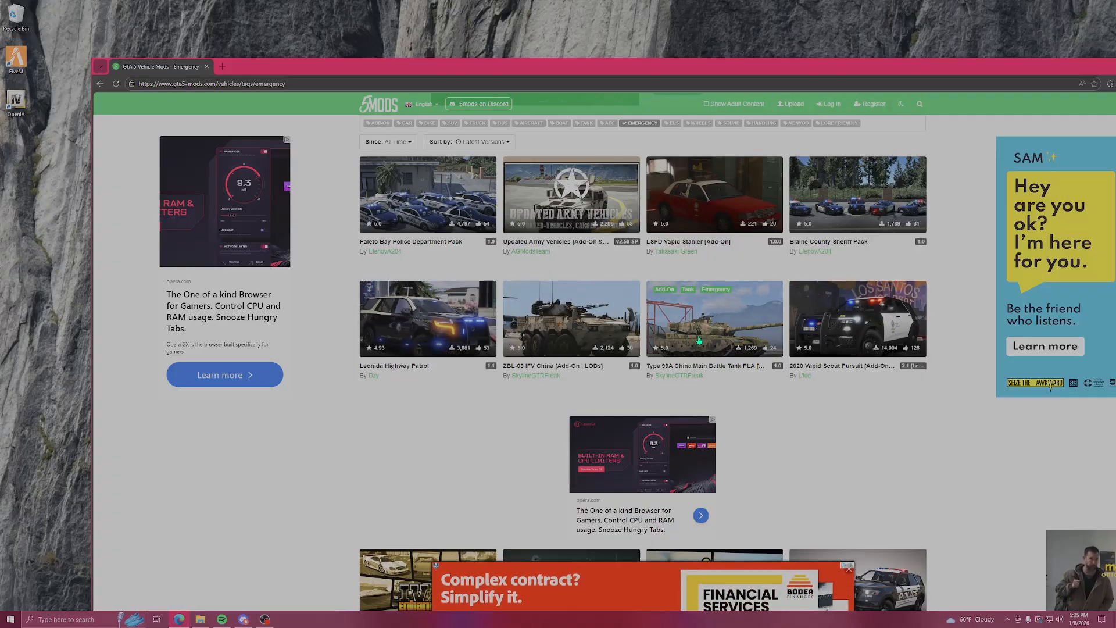
scroll(700, 340, "down", 5)
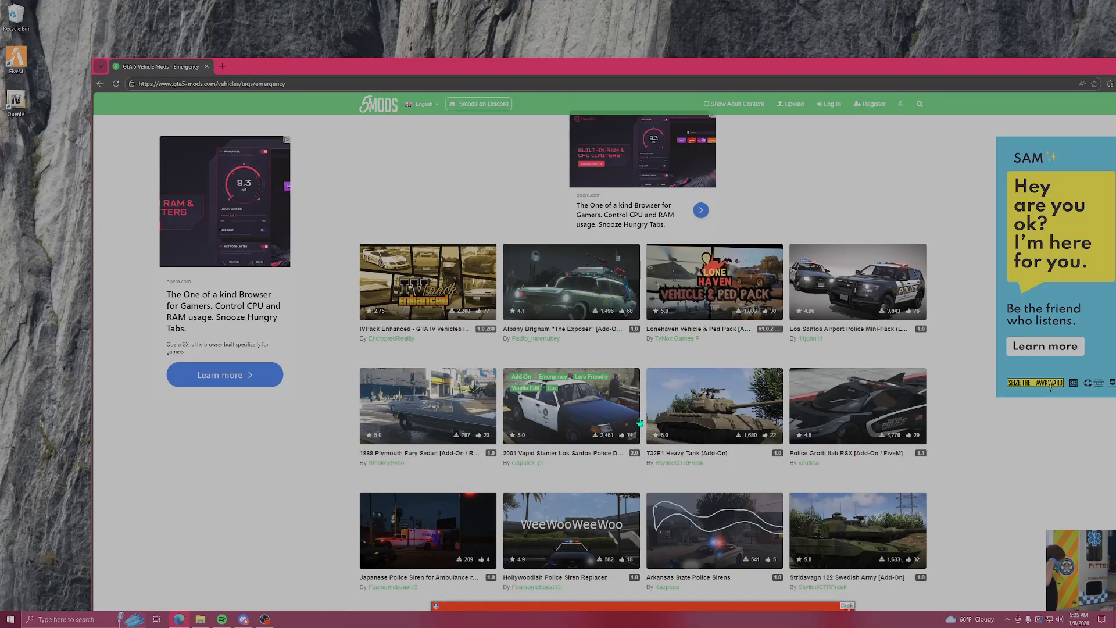
scroll(640, 423, "down", 4)
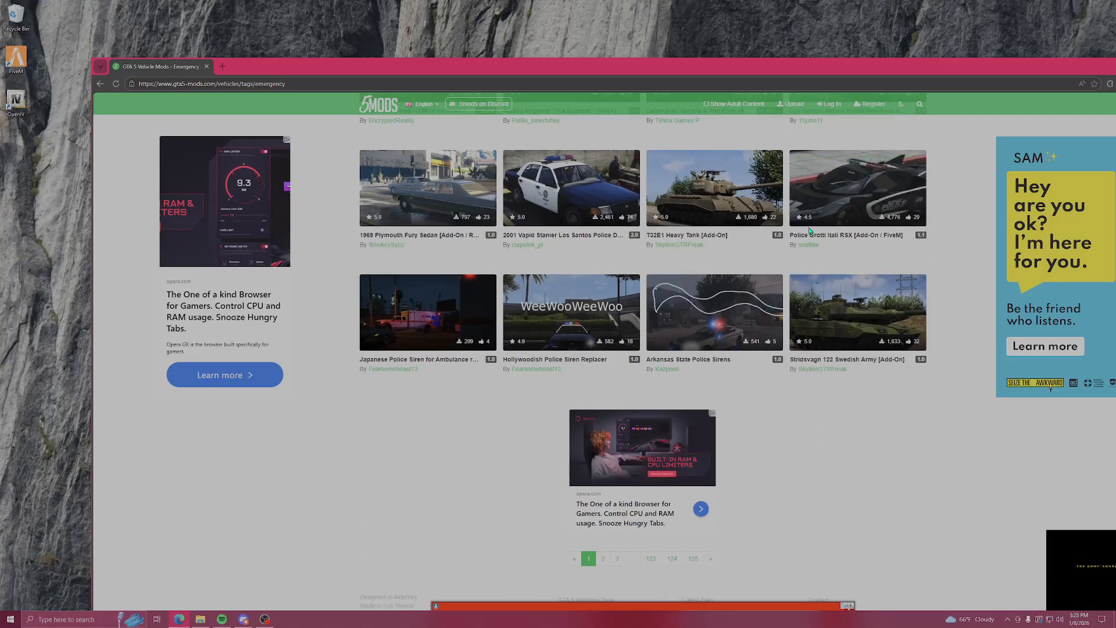
scroll(707, 337, "down", 2)
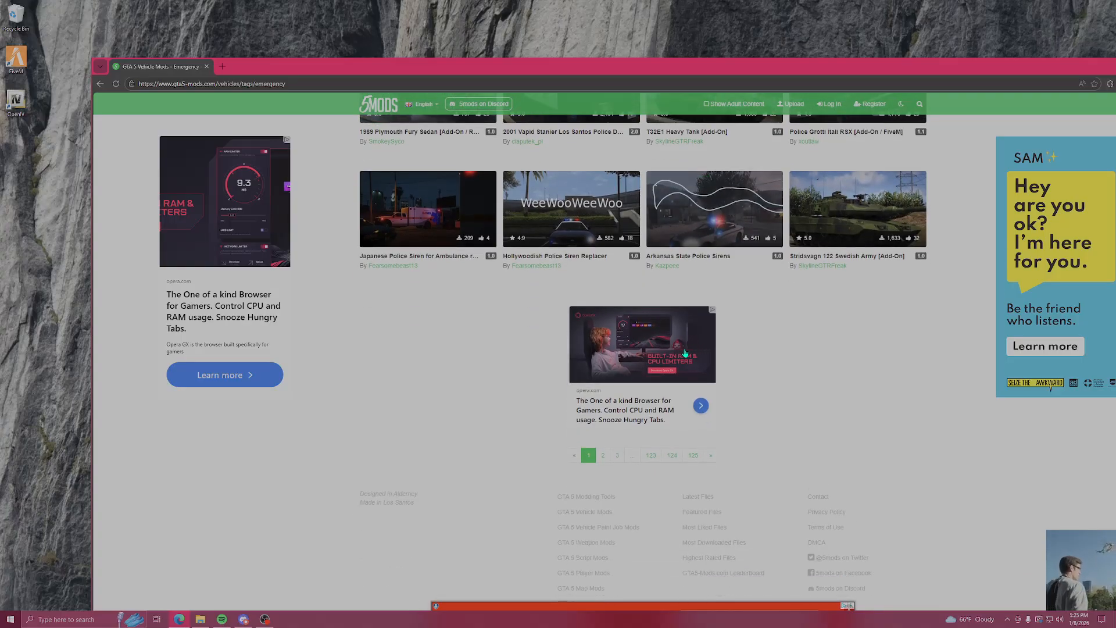
Look at the Arkansas State Police Sirens mod page and return to the Emergency listing
left_click(694, 218)
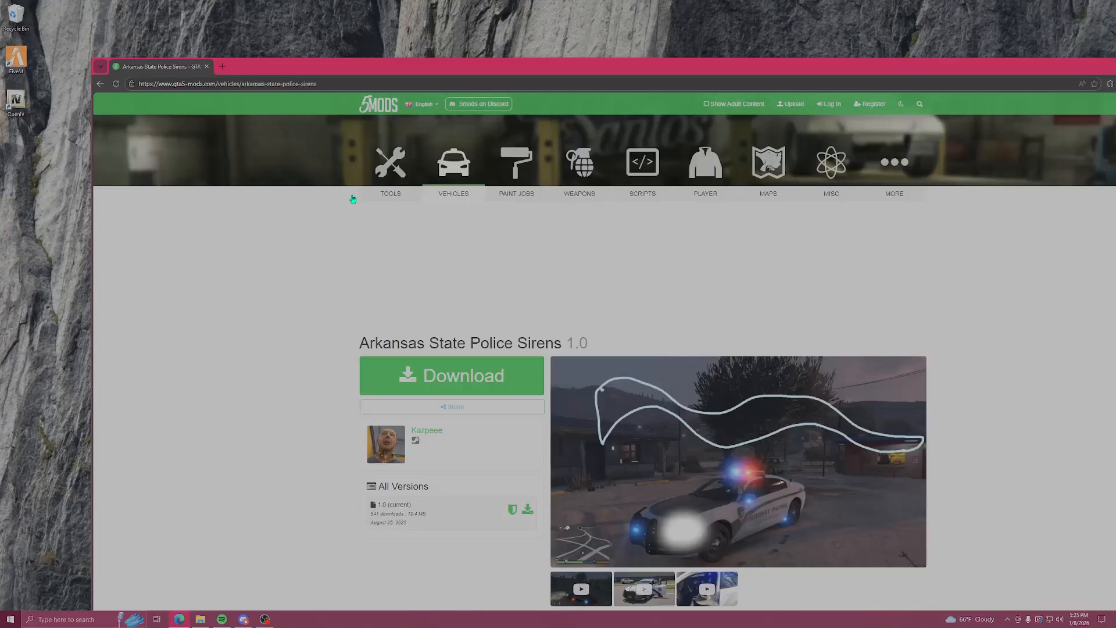
left_click(106, 85)
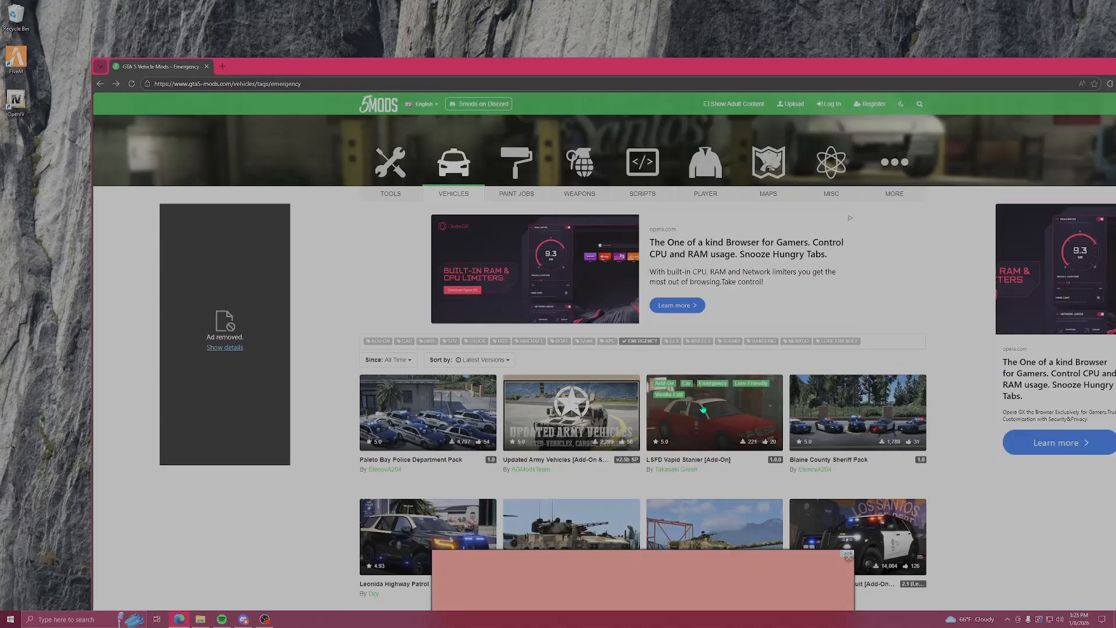
Download the Leonida Highway Patrol mod from the Emergency listing and close the browser window
scroll(849, 321, "down", 3)
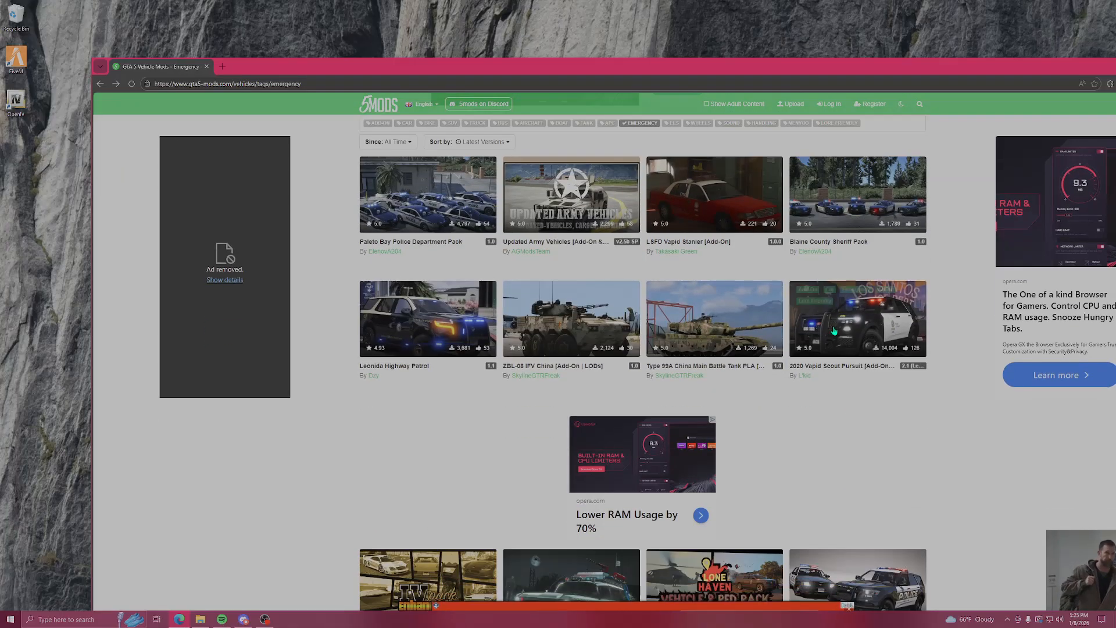
left_click(446, 307)
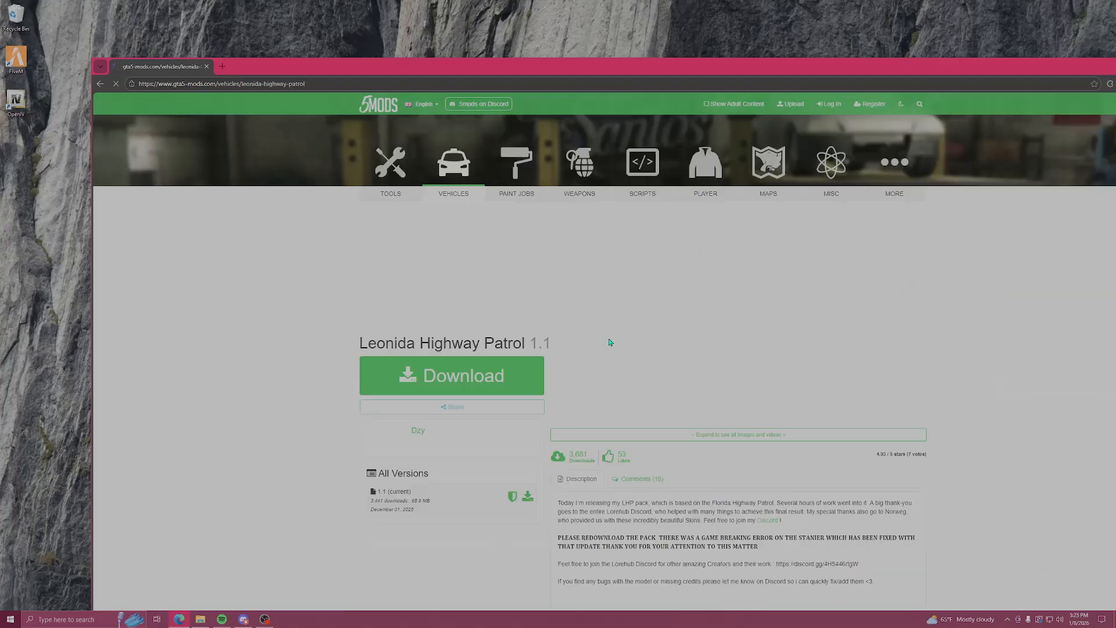
left_click(511, 397)
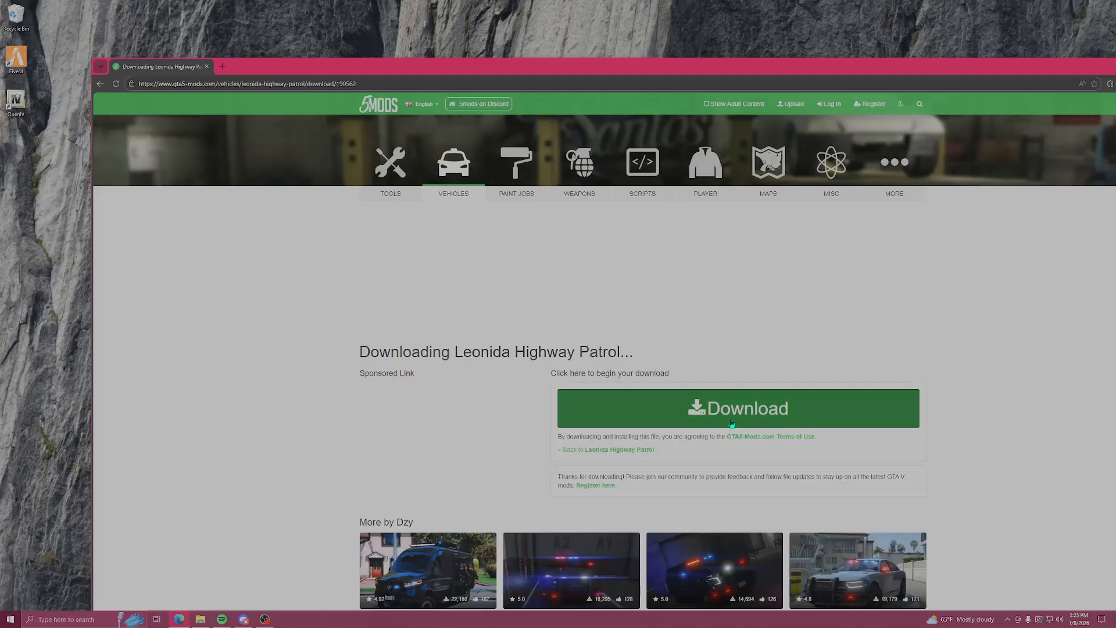
left_click_drag(836, 64, 503, 104)
left_click(863, 102)
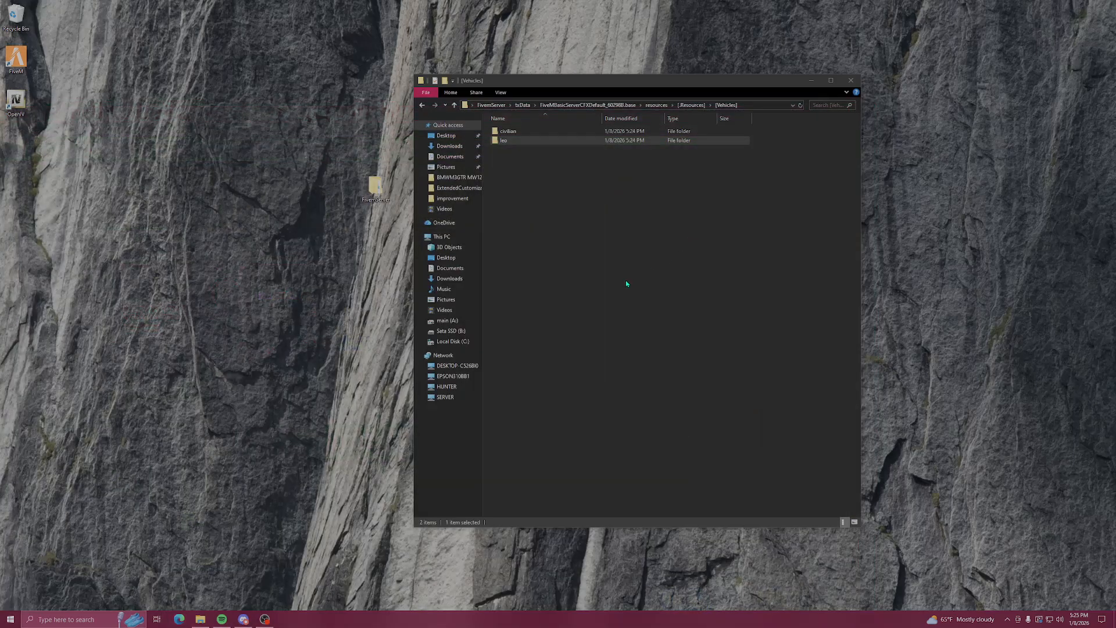
Reposition the [Vehicles] window, open the civilian folder and create a folder named data in it
left_click_drag(618, 86, 761, 78)
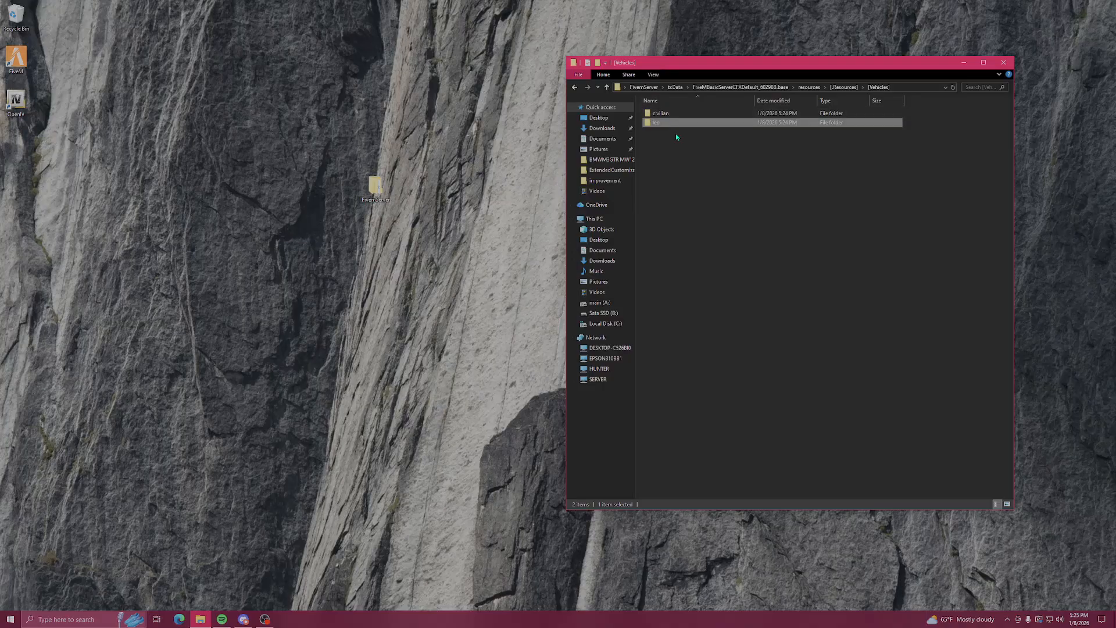
double_click(674, 116)
right_click(691, 191)
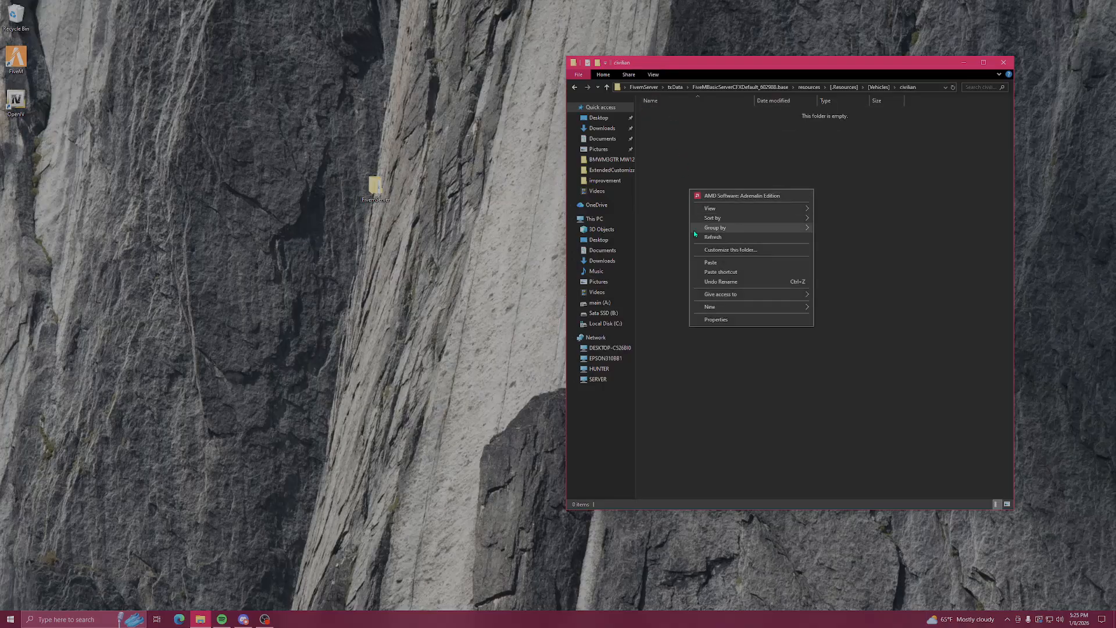
mouse_move(773, 306)
left_click(859, 308)
type("c")
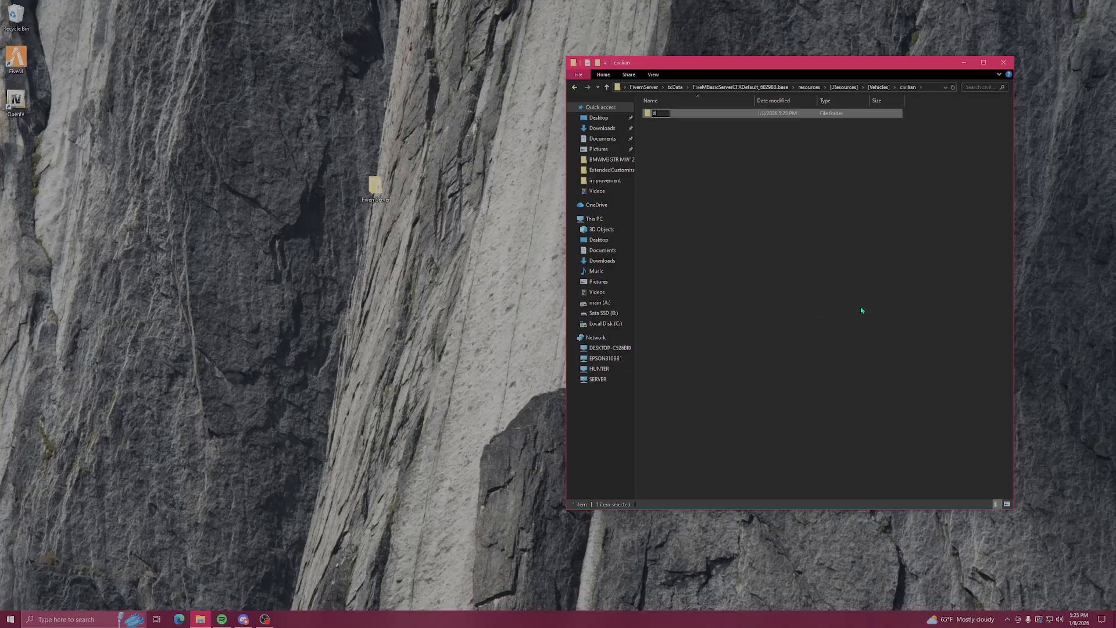
type("ata")
key("Return")
Create a second folder named stream next to data in the civilian folder
right_click(834, 299)
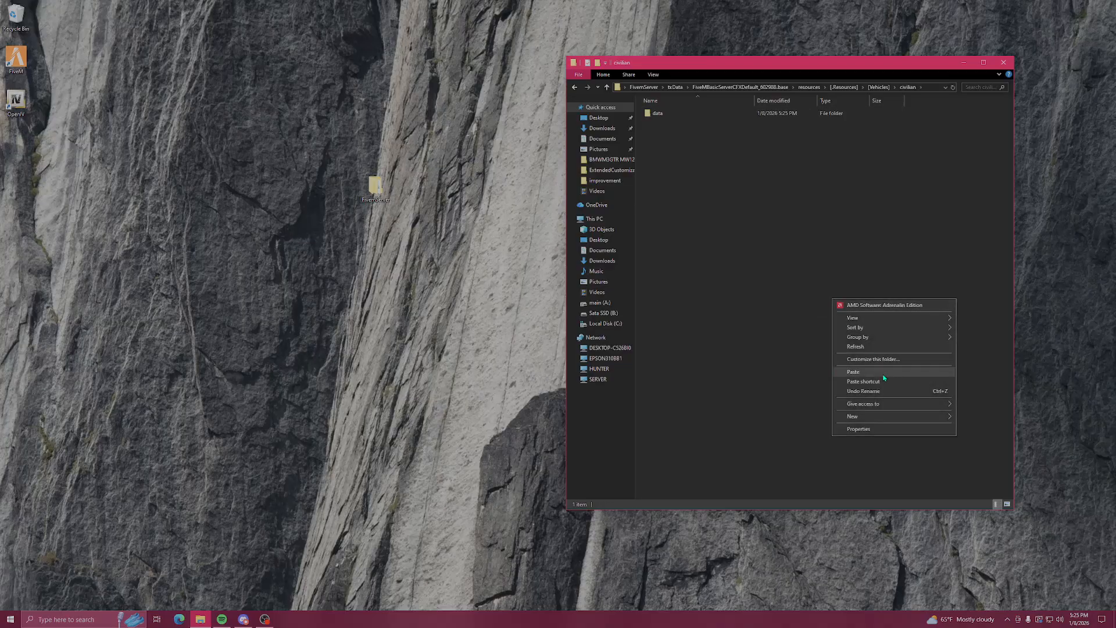
mouse_move(915, 418)
type("st")
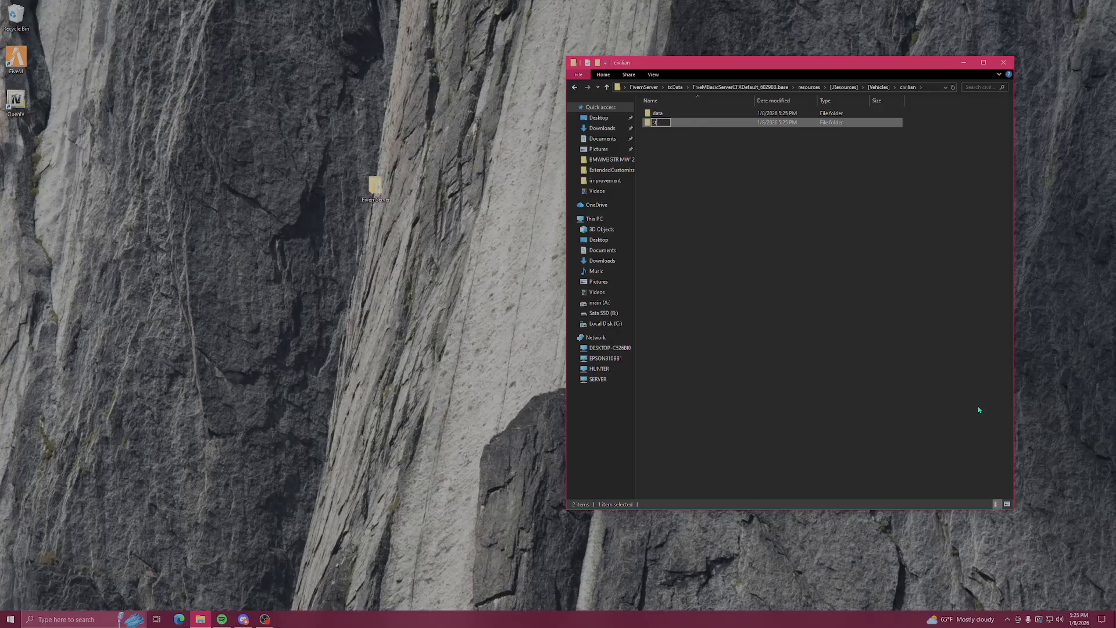
type("ream")
key("Return")
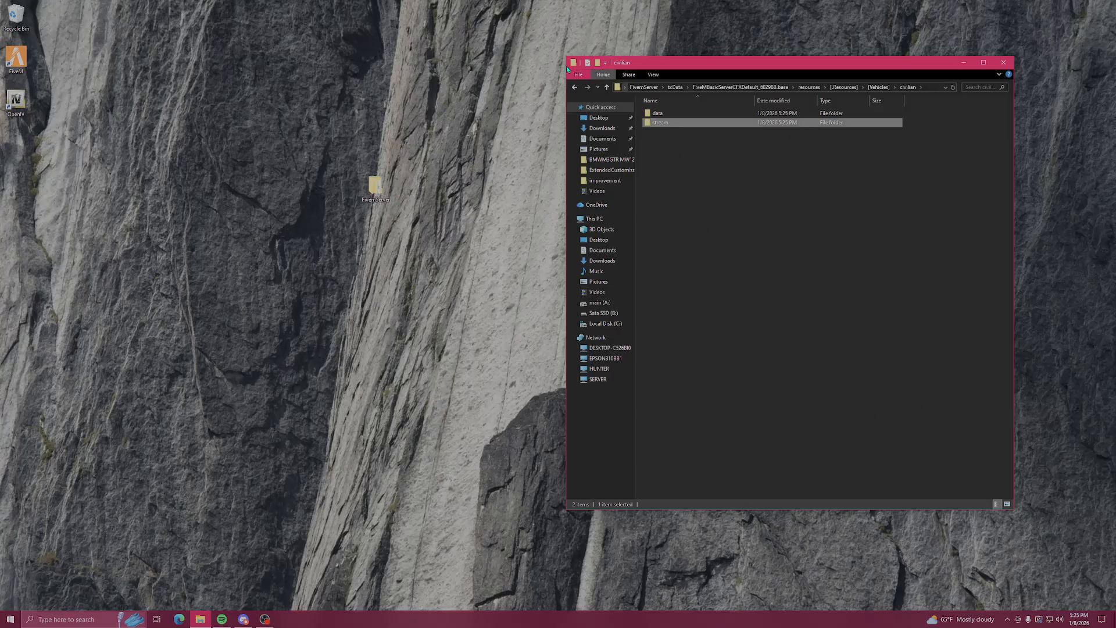
Copy the data and stream folders from civilian into the leo folder and go back to [Vehicles]
left_click_drag(735, 174, 704, 118)
right_click(704, 118)
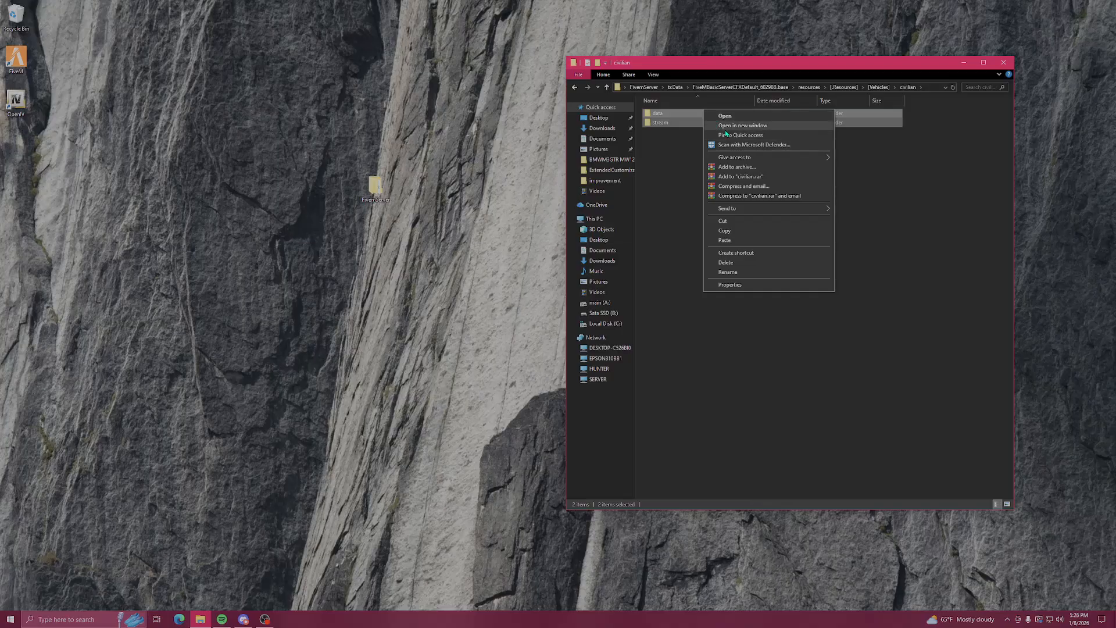
left_click(732, 231)
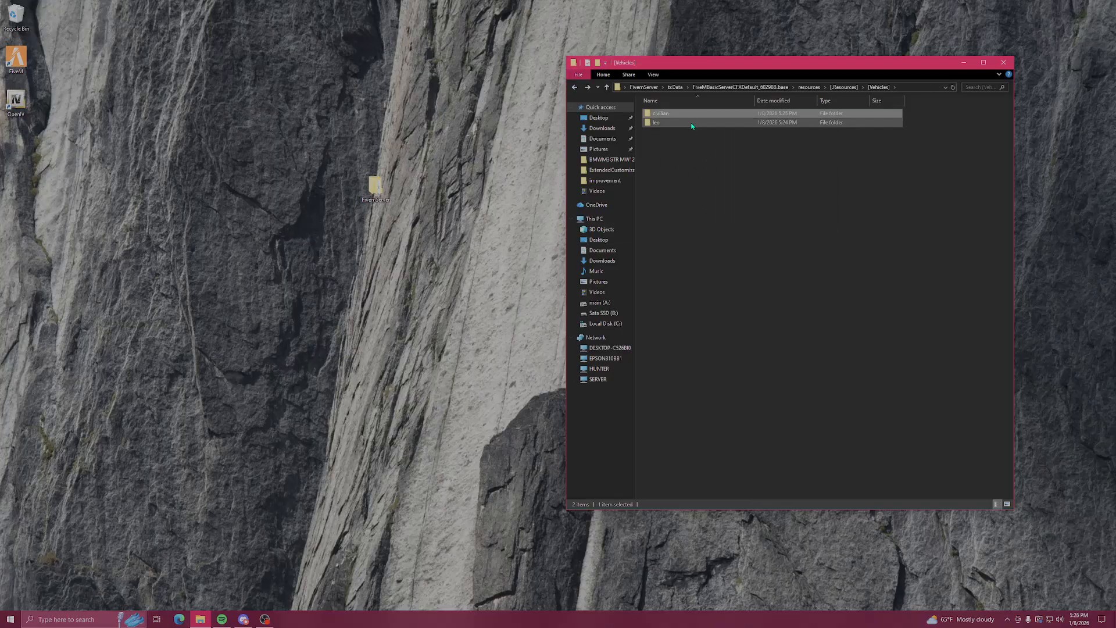
left_click(574, 87)
key("ctrl+v")
left_click(688, 123)
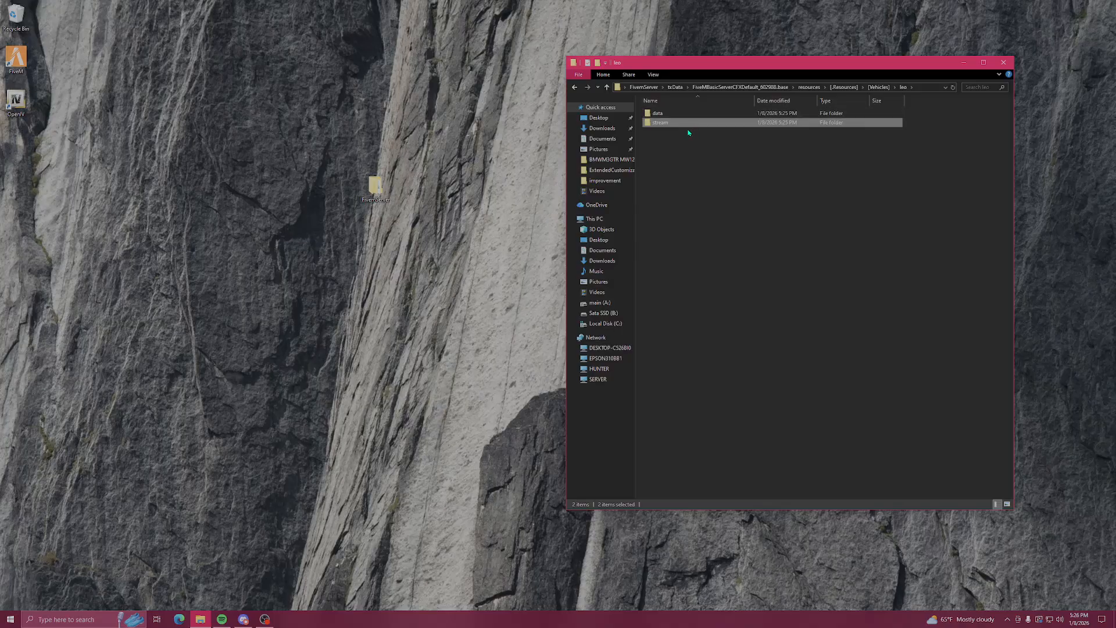
left_click(375, 186)
left_click(575, 87)
Open a second File Explorer window, place it beside the [Vehicles] window and show the Downloads folder
right_click(200, 619)
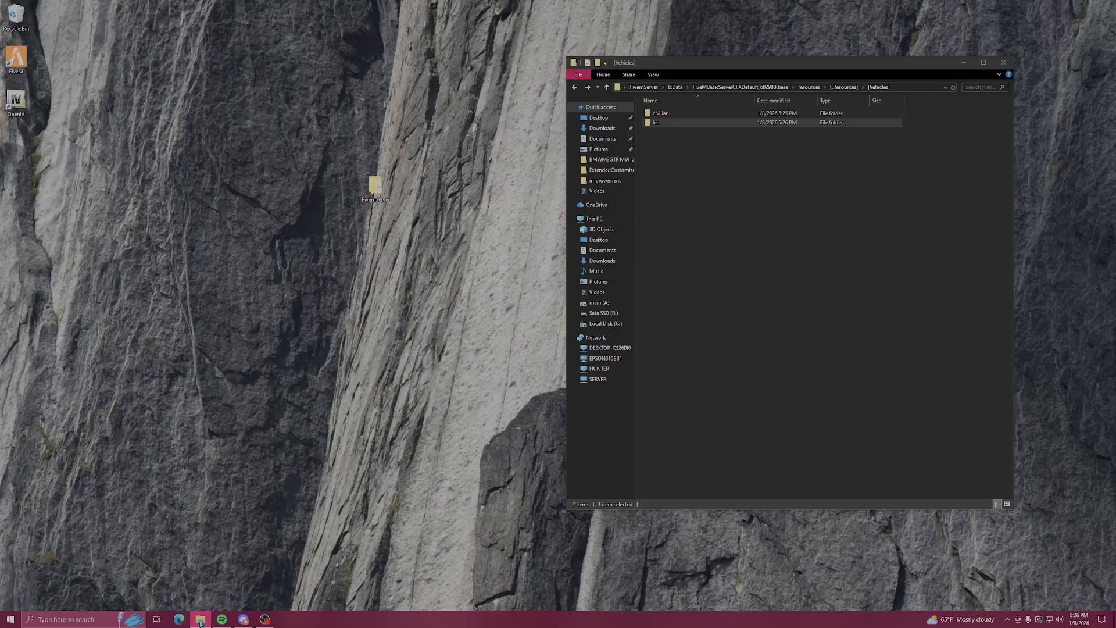
left_click(227, 567)
left_click_drag(731, 75, 222, 65)
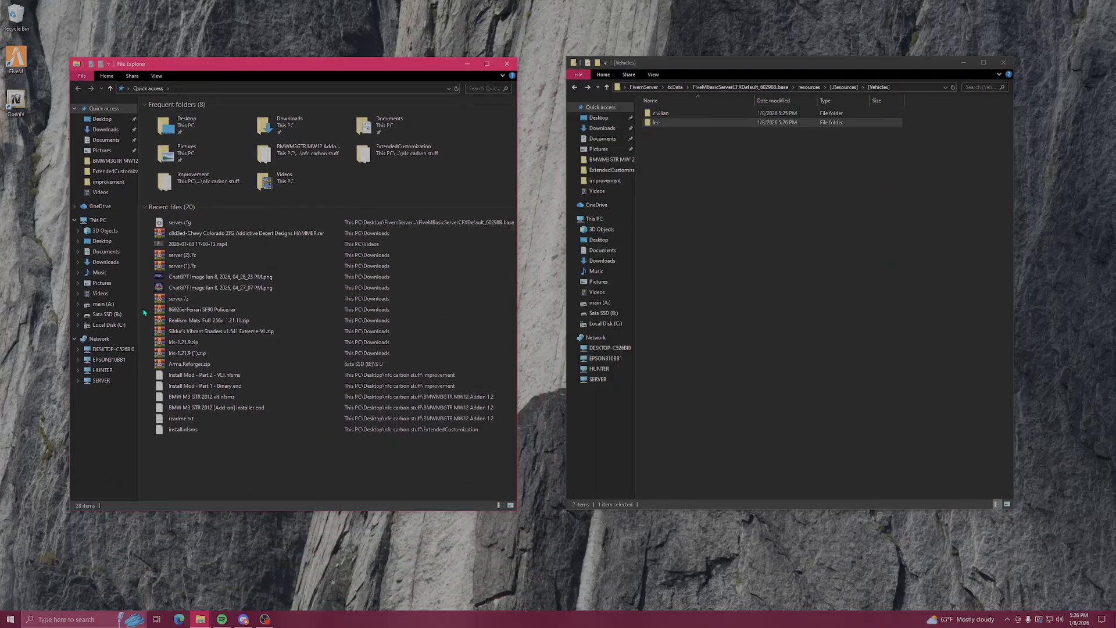
left_click(106, 130)
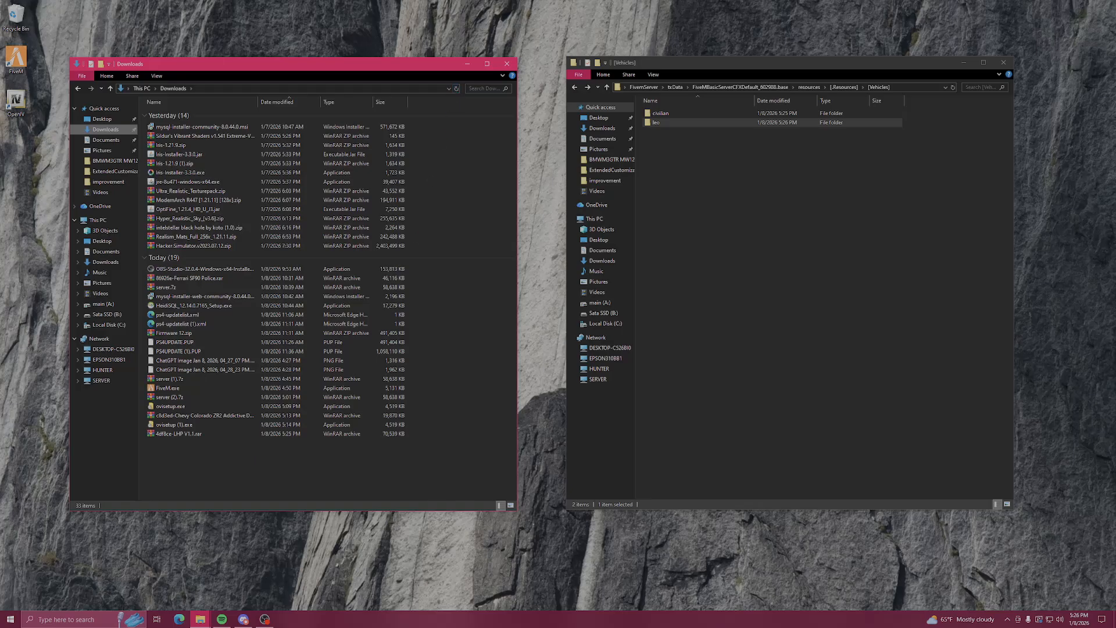
Switch to Microsoft Edge, reveal the downloaded Chevy Colorado ZR2 archive in its folder from the download list, and minimize the browser
left_click(179, 619)
left_click(832, 120)
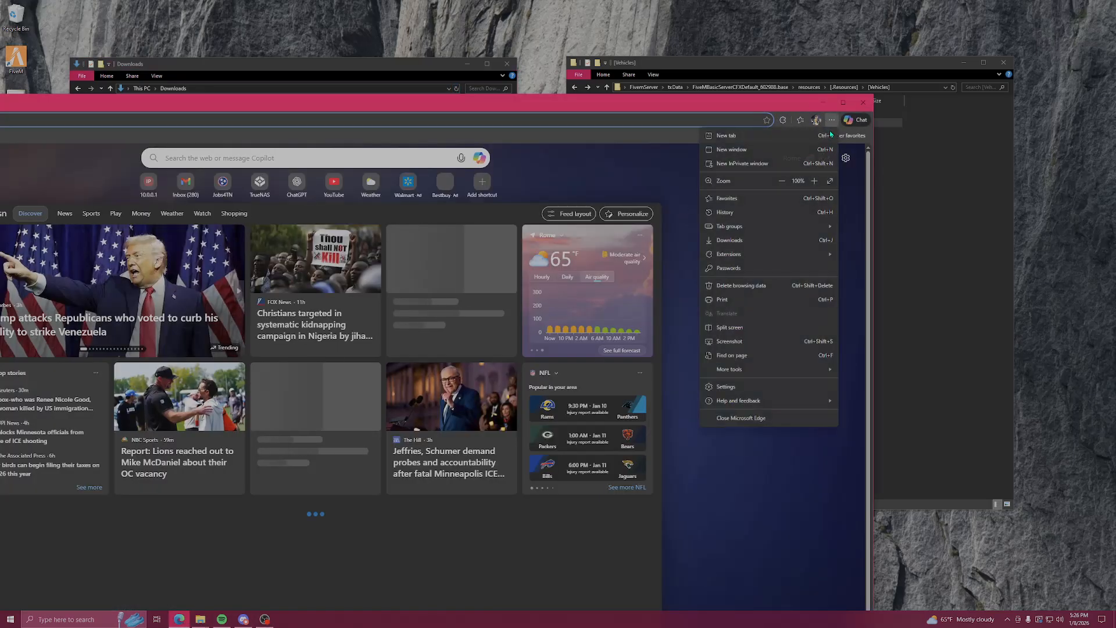
left_click(735, 244)
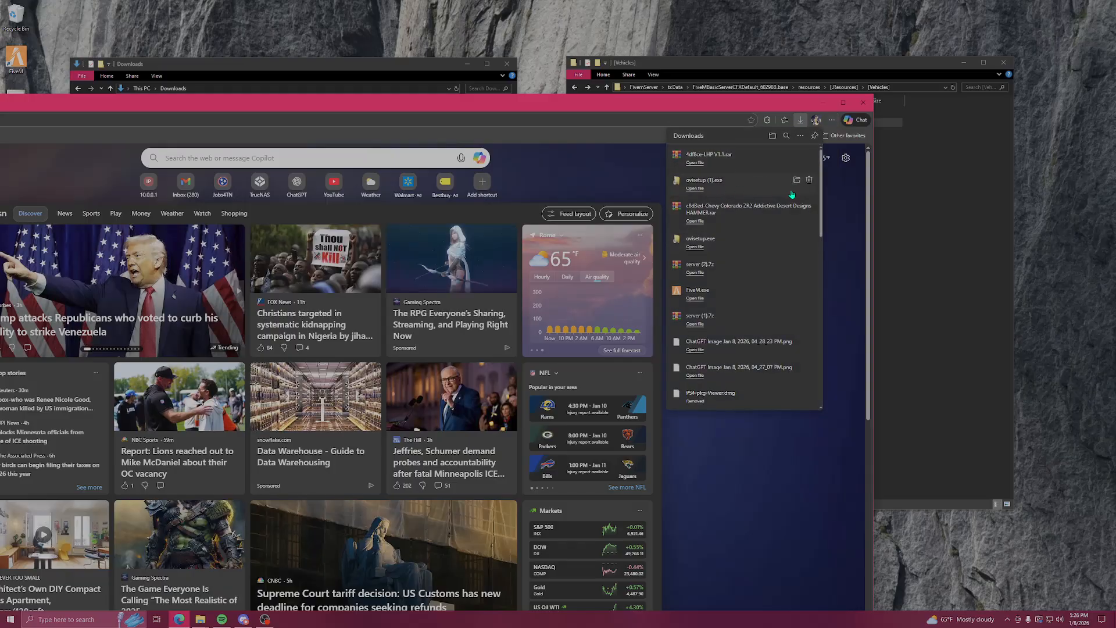
left_click(796, 208)
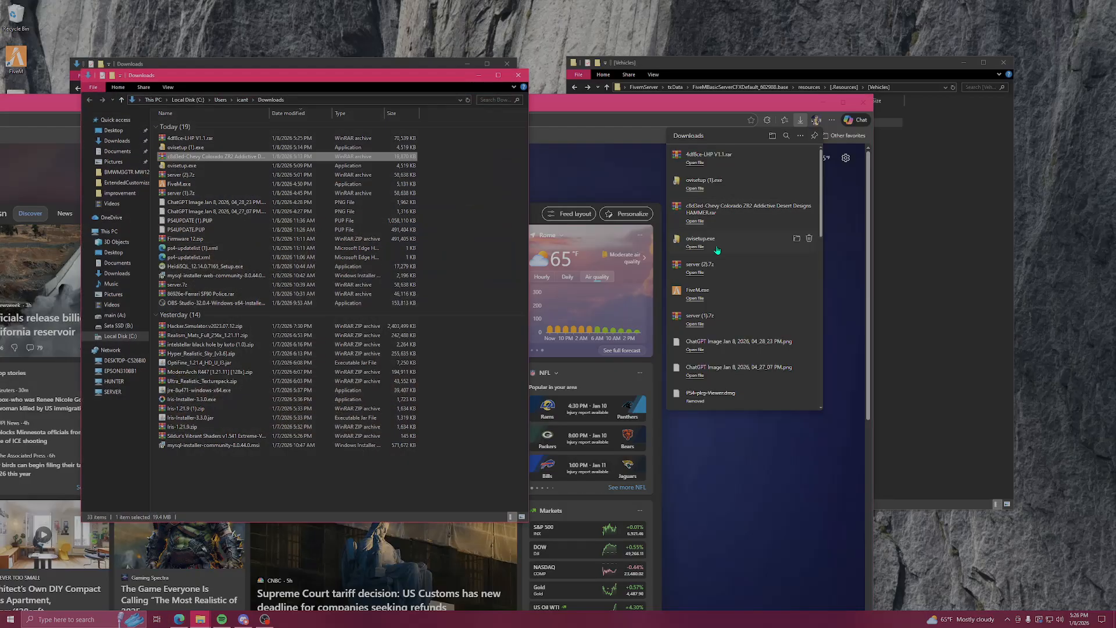
left_click(826, 102)
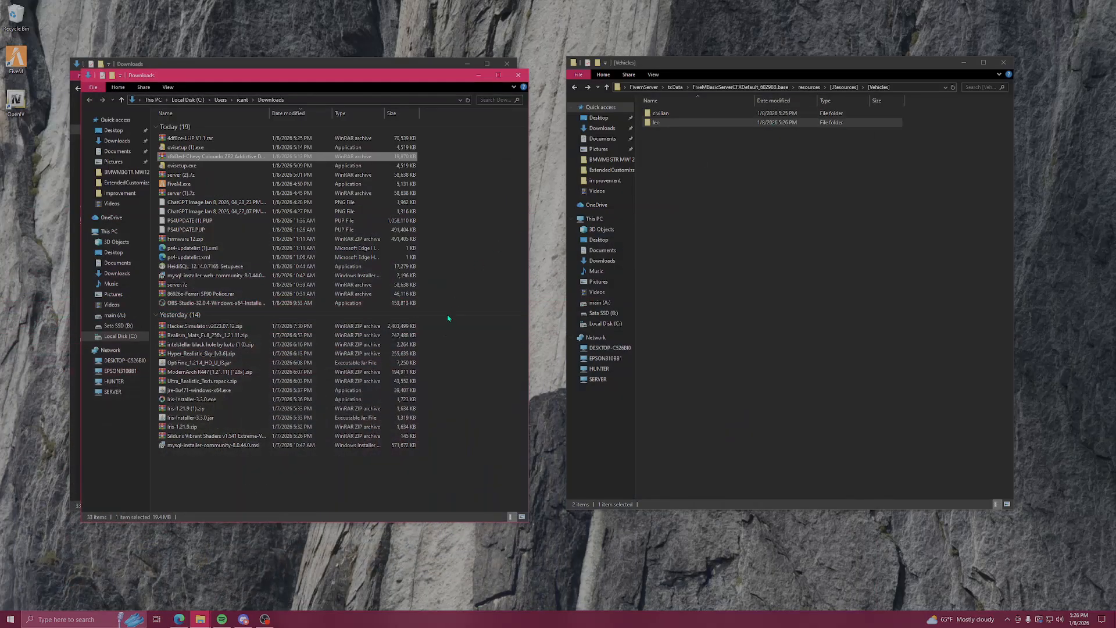
Open the Chevy Colorado ZR2 archive in WinRAR and move its window clear of the Downloads file list
left_click(198, 622)
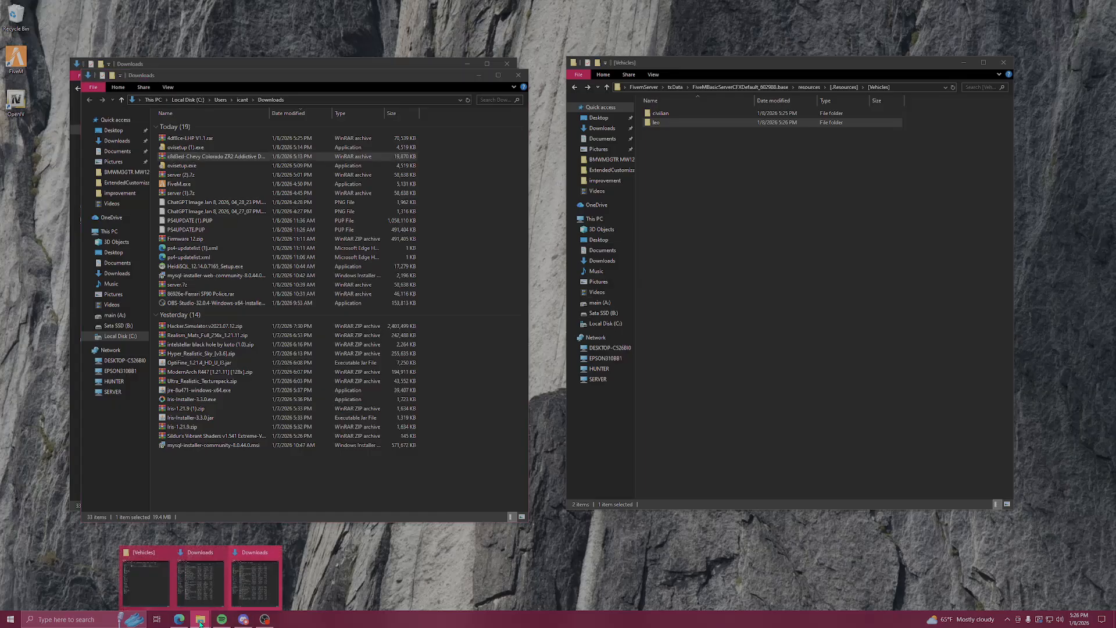
mouse_move(257, 586)
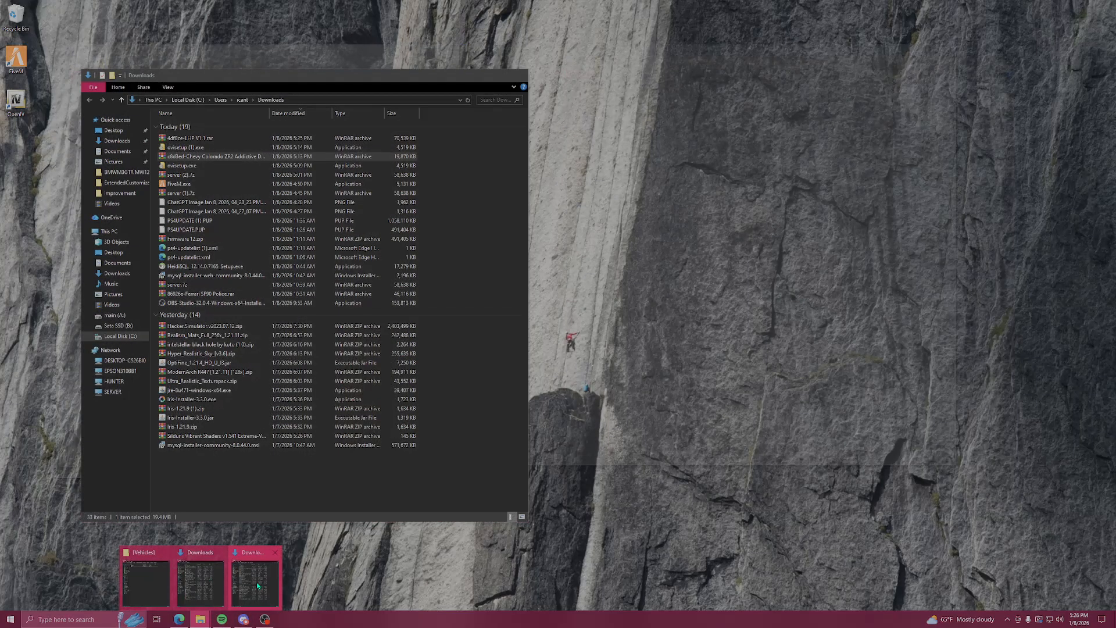
left_click(258, 586)
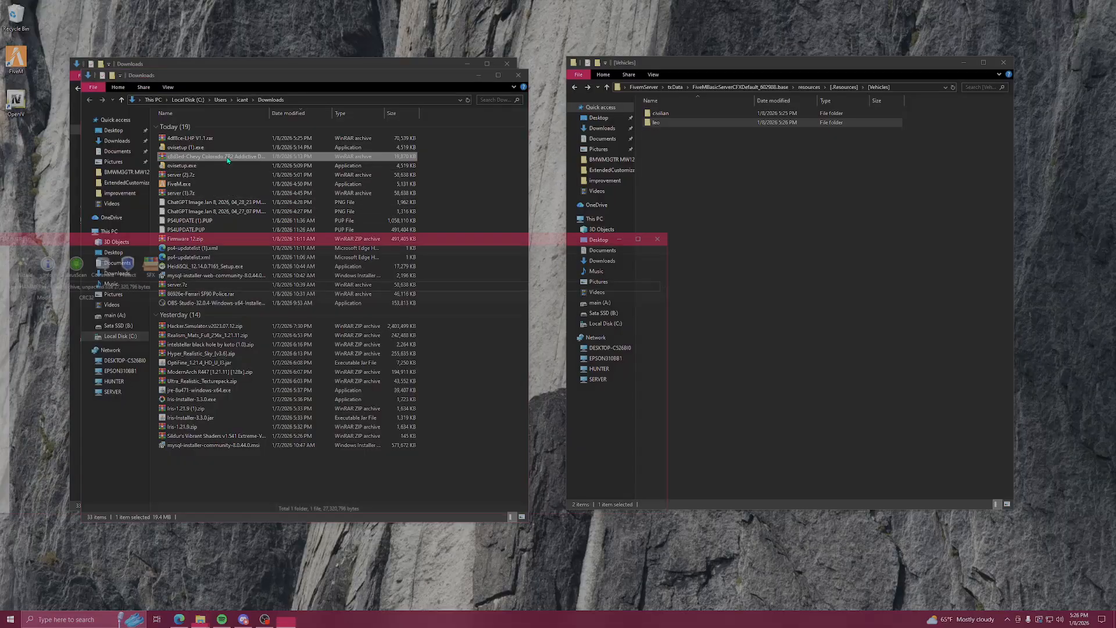
left_click_drag(173, 232, 460, 326)
left_click(407, 74)
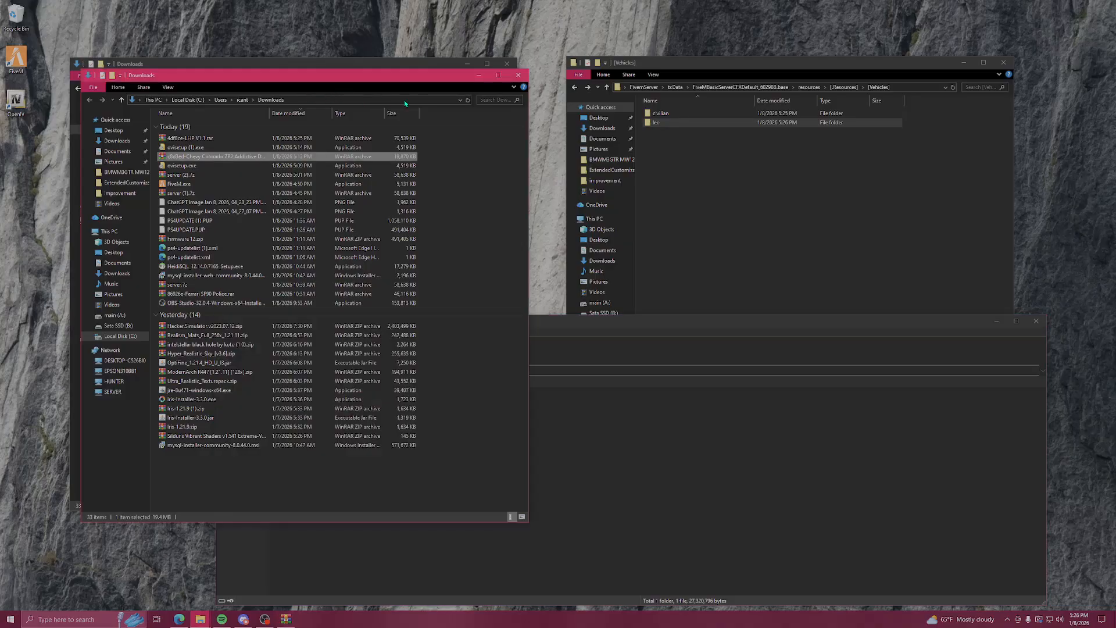
Open the LHP V1.1.rar archive, move its window lower on the desktop and close the extra Downloads window
double_click(211, 138)
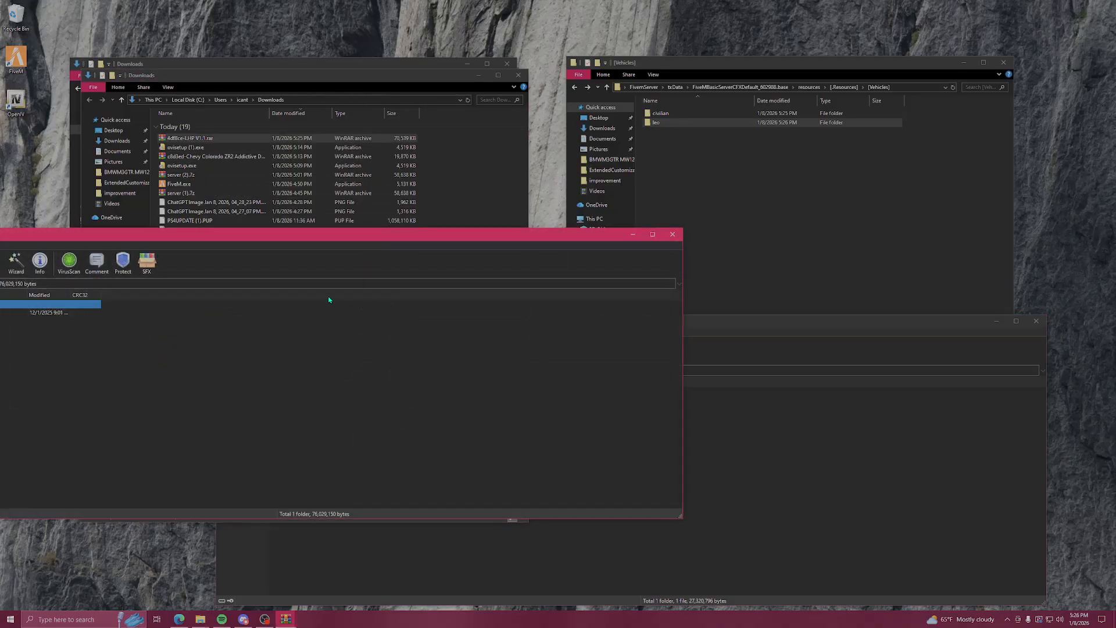
left_click_drag(348, 240, 641, 352)
left_click(519, 75)
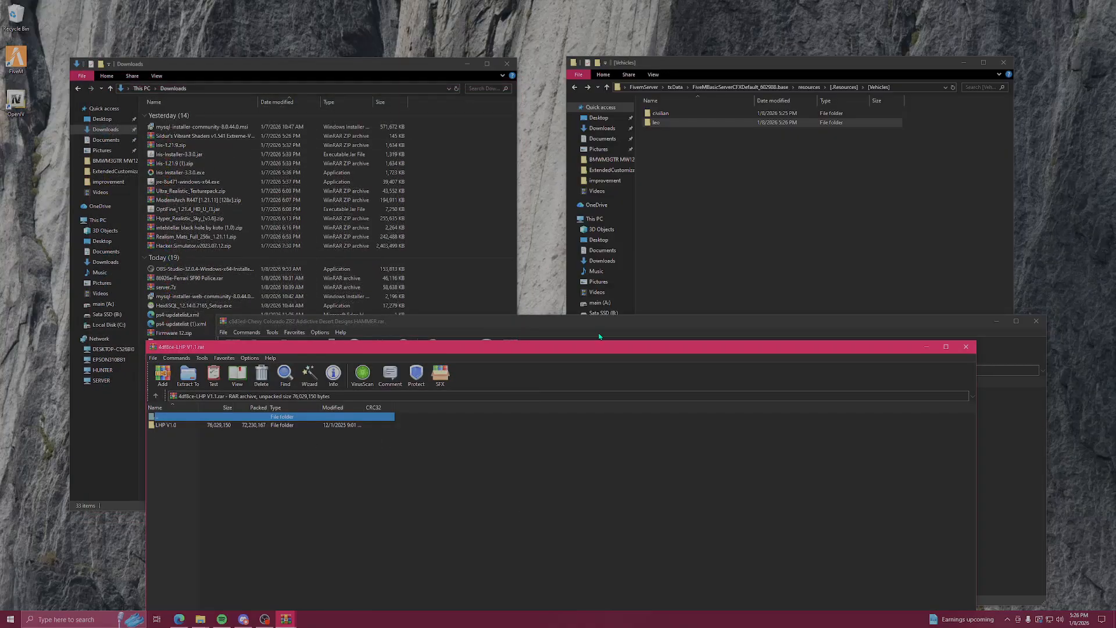
Move the Chevy Colorado archive window so both archives can be reached, and open the vehicle folder inside it
left_click_drag(588, 322, 677, 343)
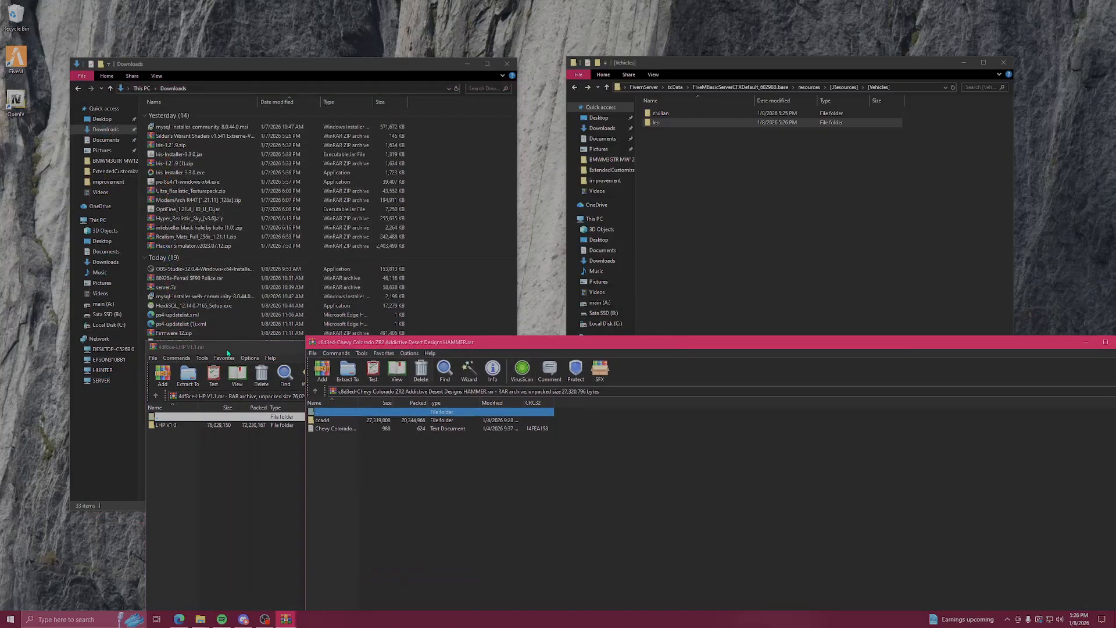
left_click(434, 463)
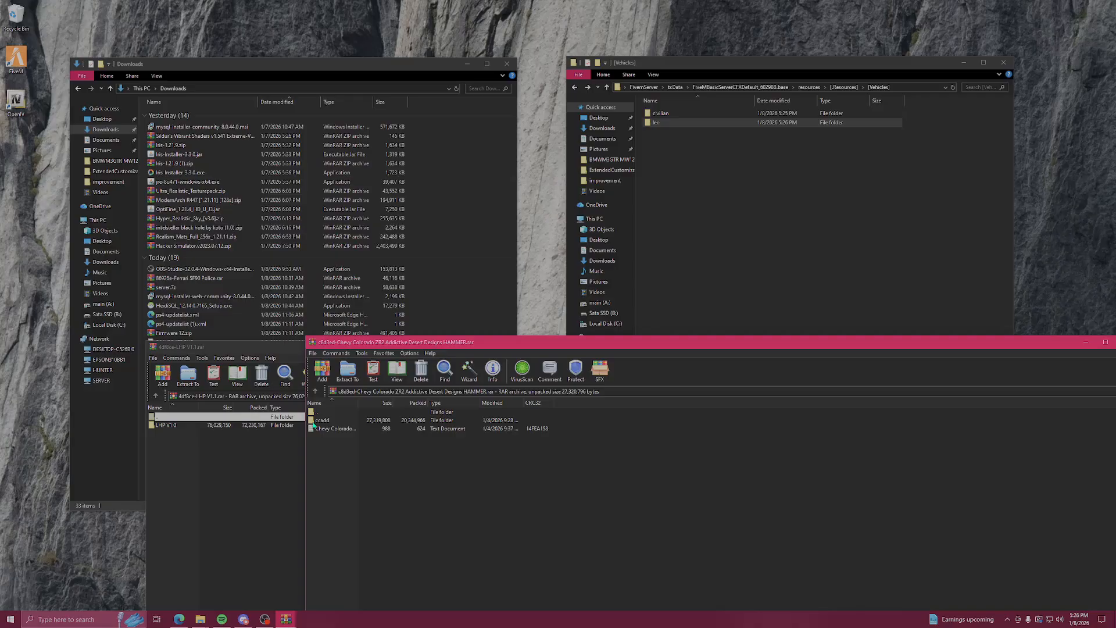
double_click(336, 421)
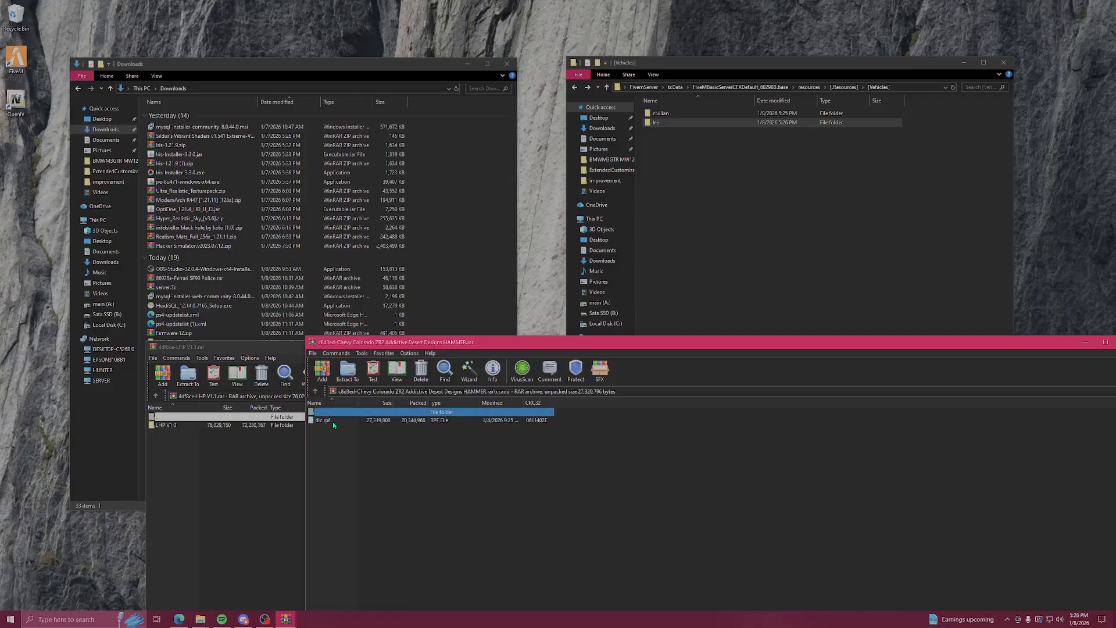
Switch to Microsoft Edge, search for openiv, view the OpenIV website and put the browser away
left_click(178, 621)
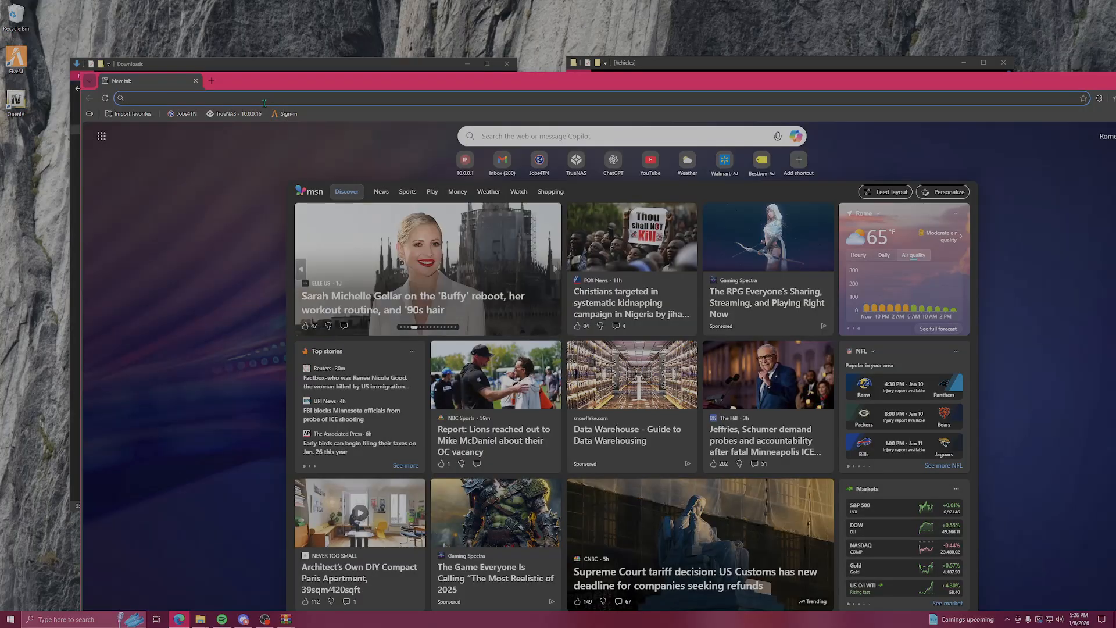
type("openiv")
key("Return")
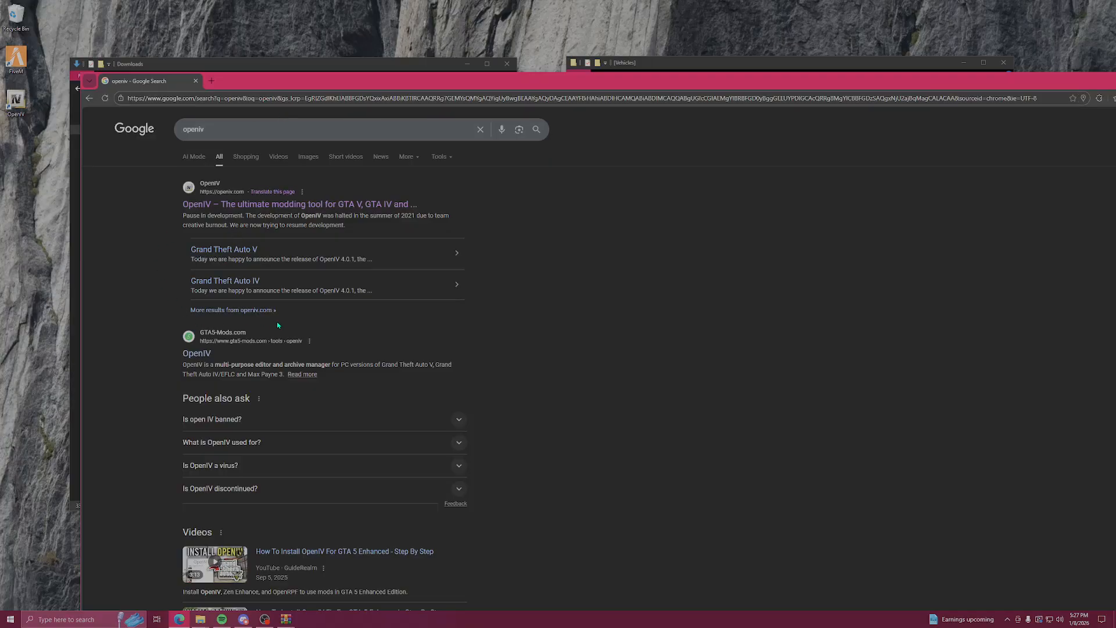
left_click(267, 210)
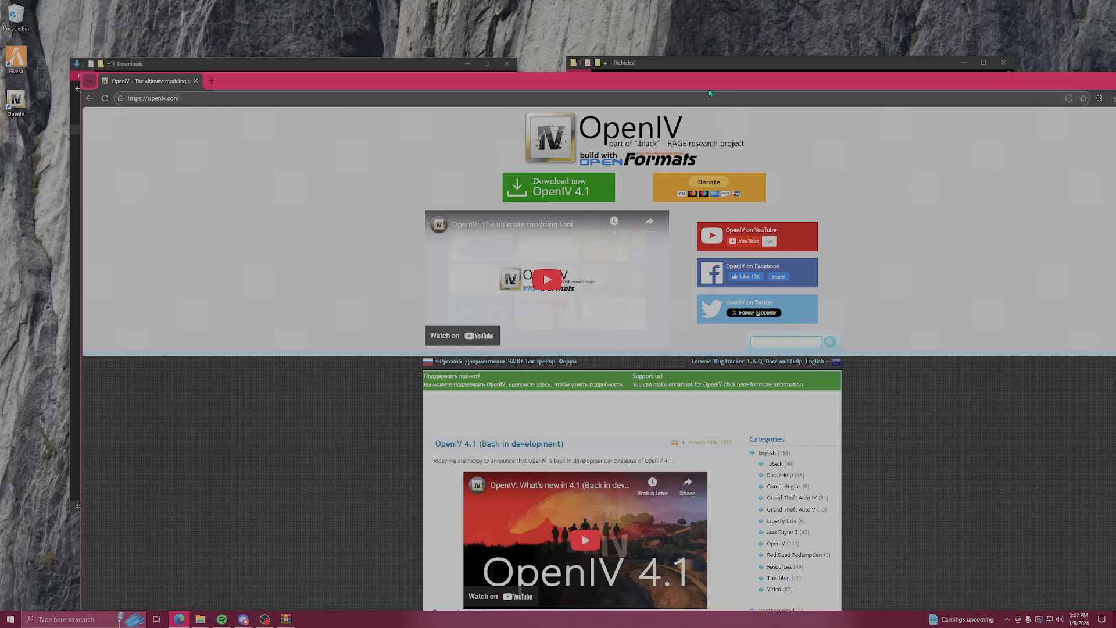
left_click_drag(709, 90, 385, 195)
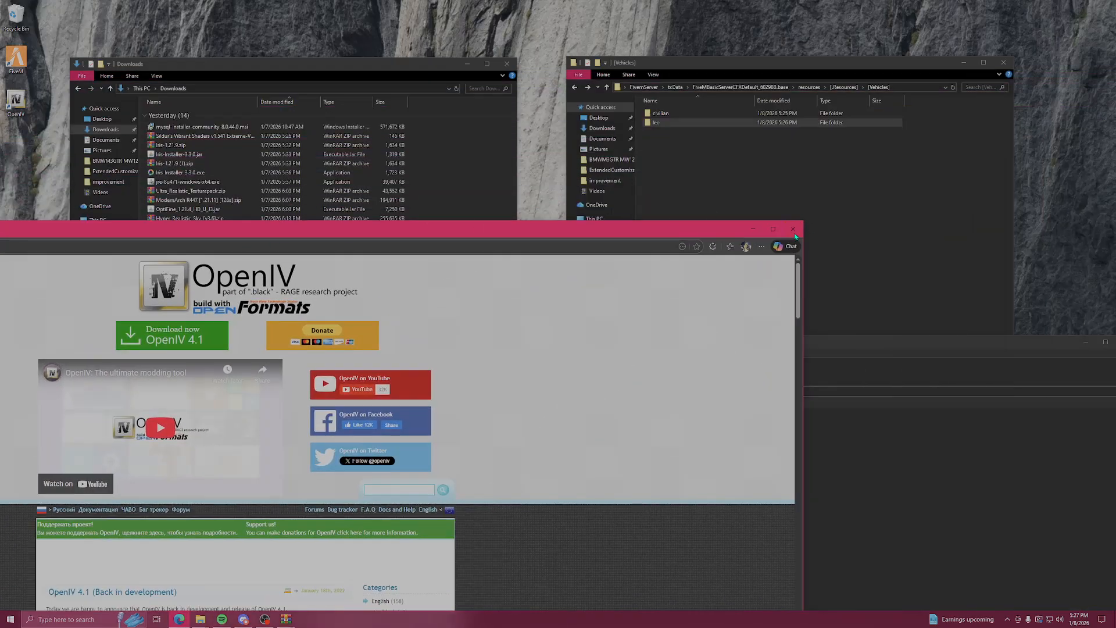
key("super+Down")
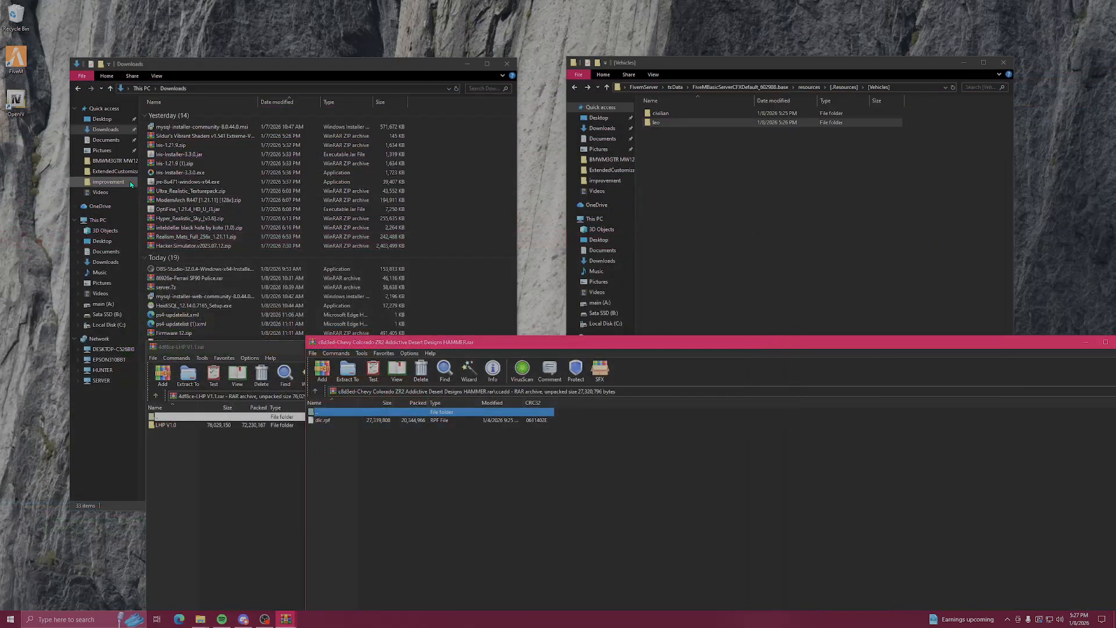
Launch OpenIV, choose the Windows version of Grand Theft Auto V and open the dev folder
double_click(16, 102)
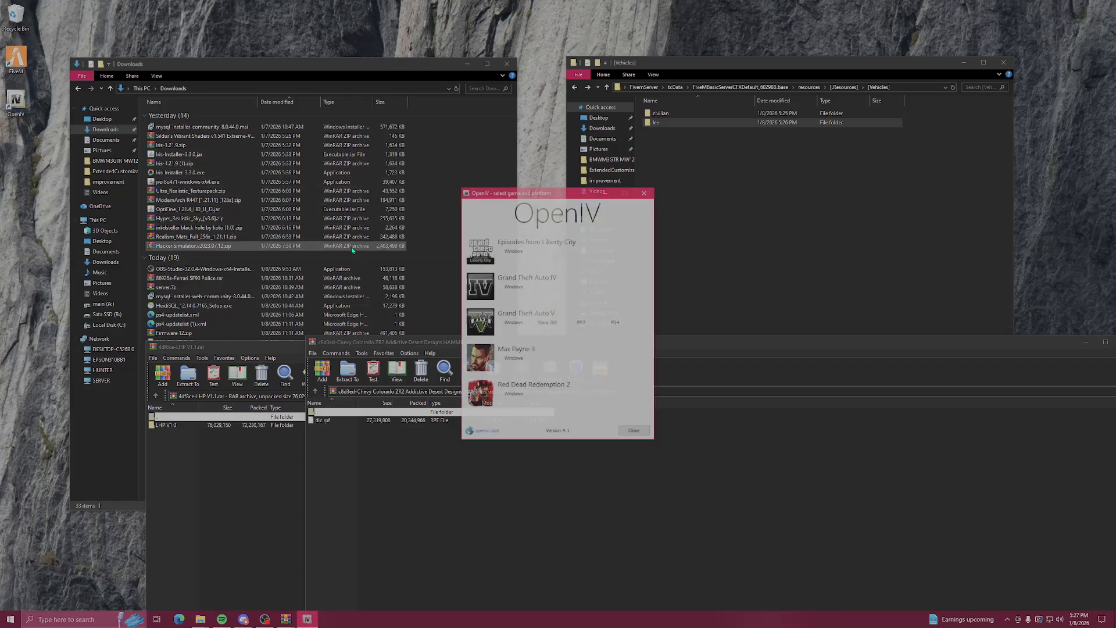
left_click(513, 323)
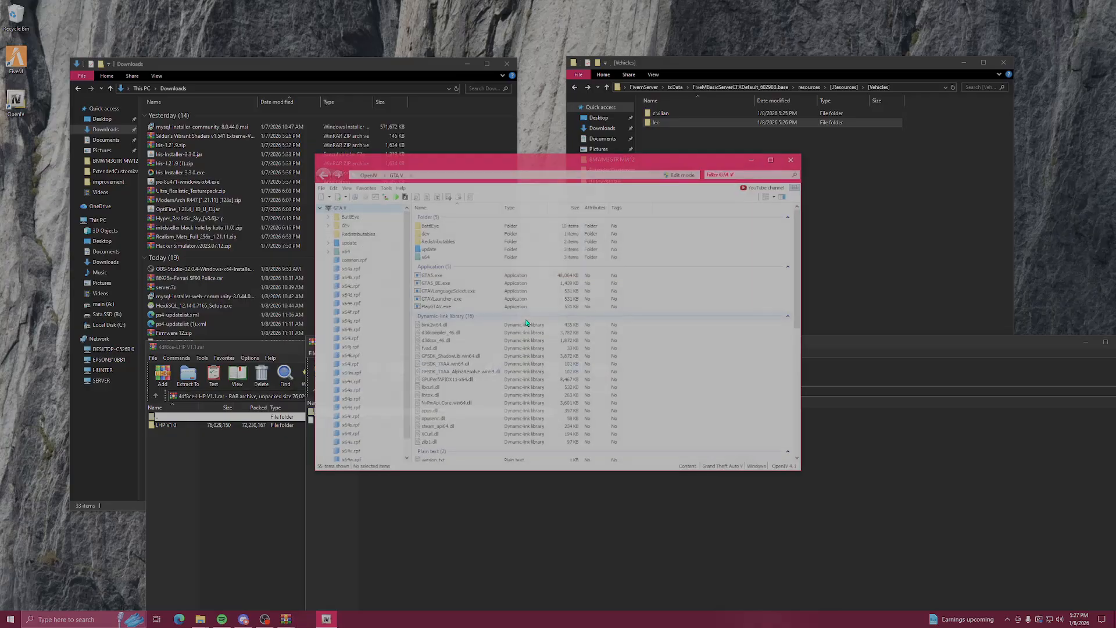
double_click(447, 236)
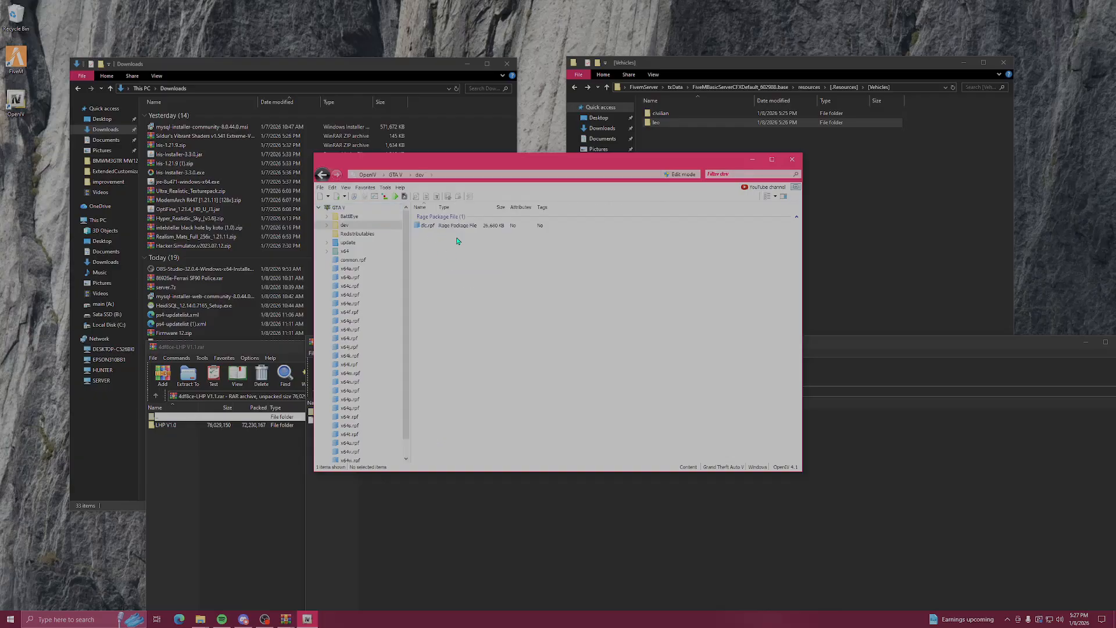
Turn on edit mode, delete the existing dlc.rpf from the dev folder and return to the GTA V root folder
left_click(456, 226)
right_click(457, 225)
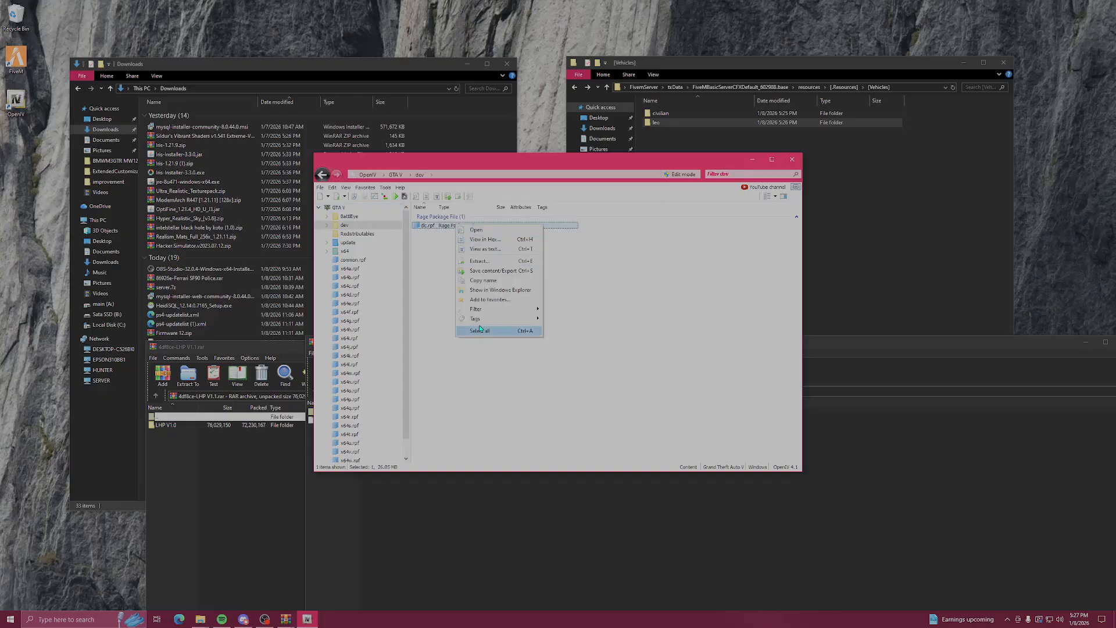
left_click(681, 175)
left_click(588, 340)
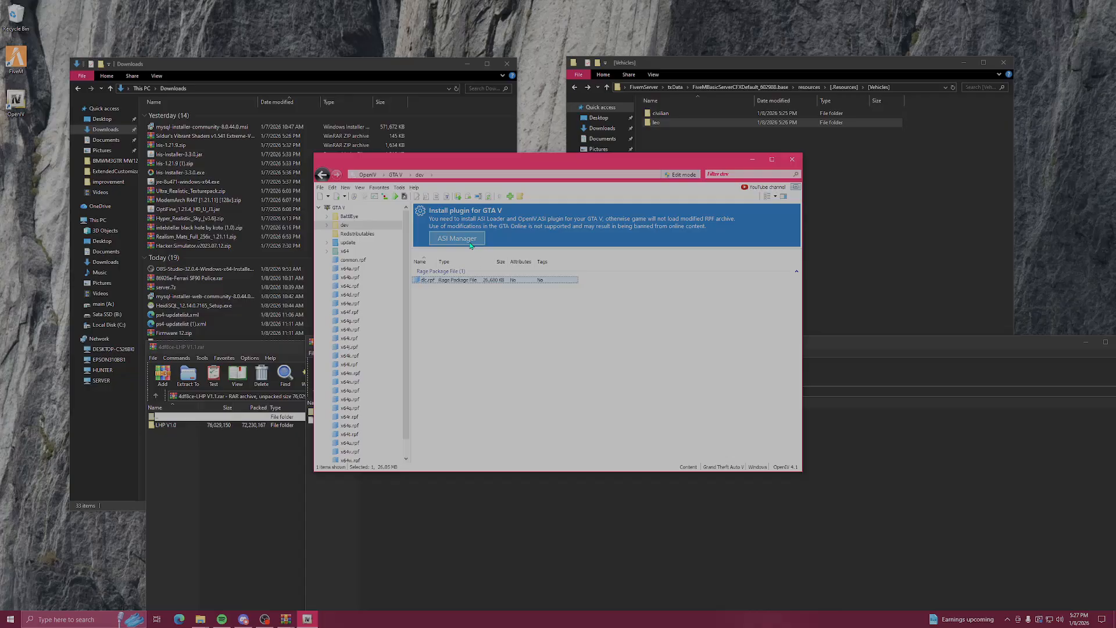
right_click(456, 281)
left_click(483, 366)
left_click(322, 176)
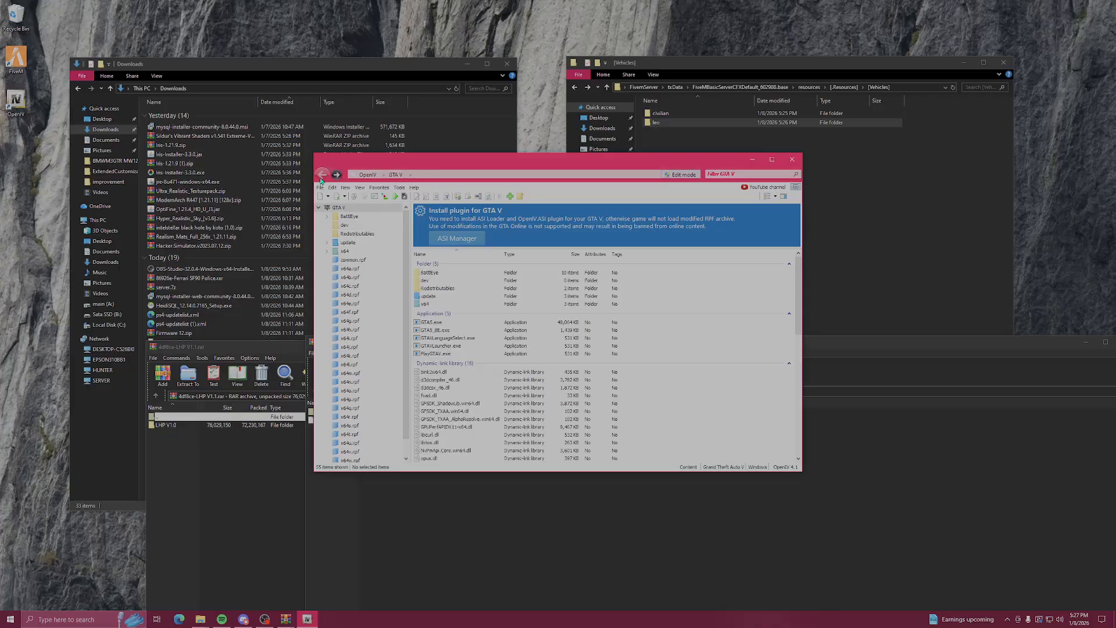
Try to create a new folder named dev in the GTA V root folder
right_click(687, 284)
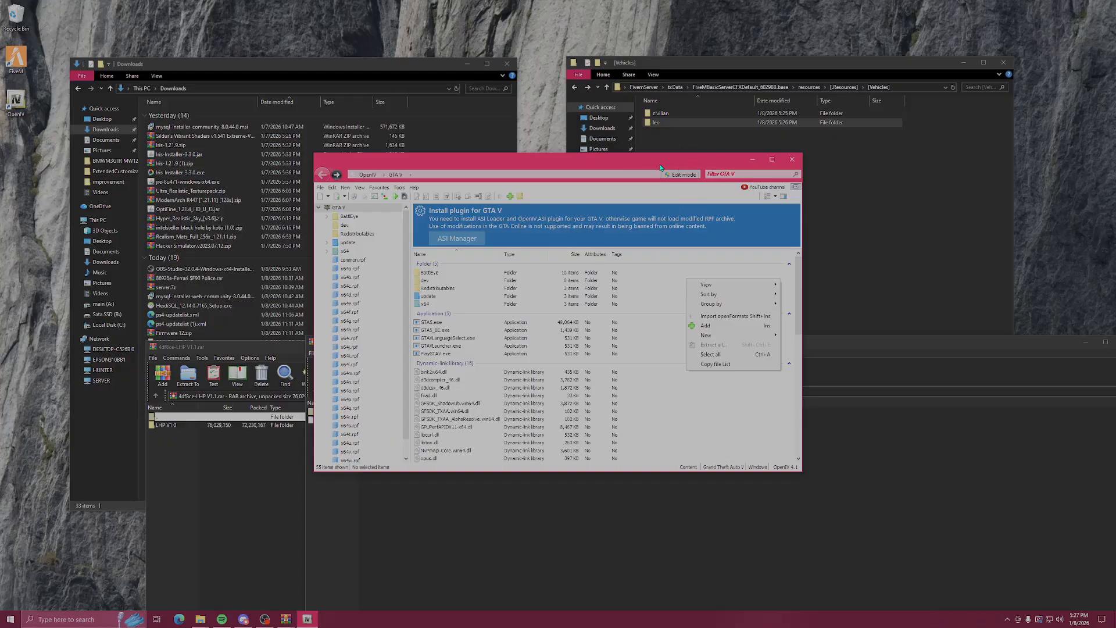
right_click(670, 286)
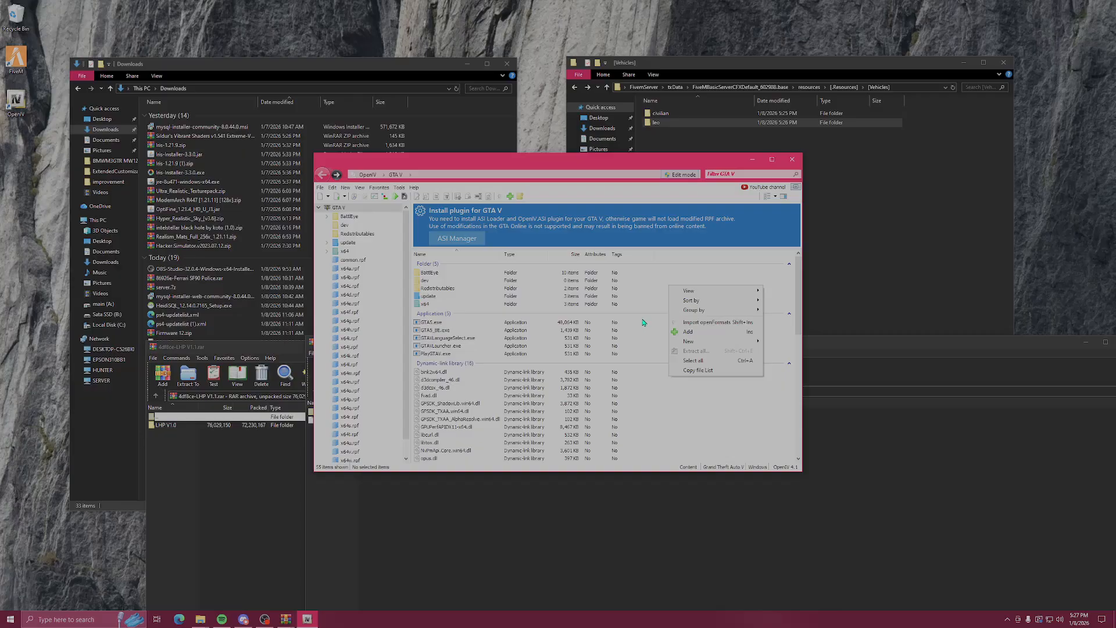
mouse_move(712, 343)
left_click(784, 342)
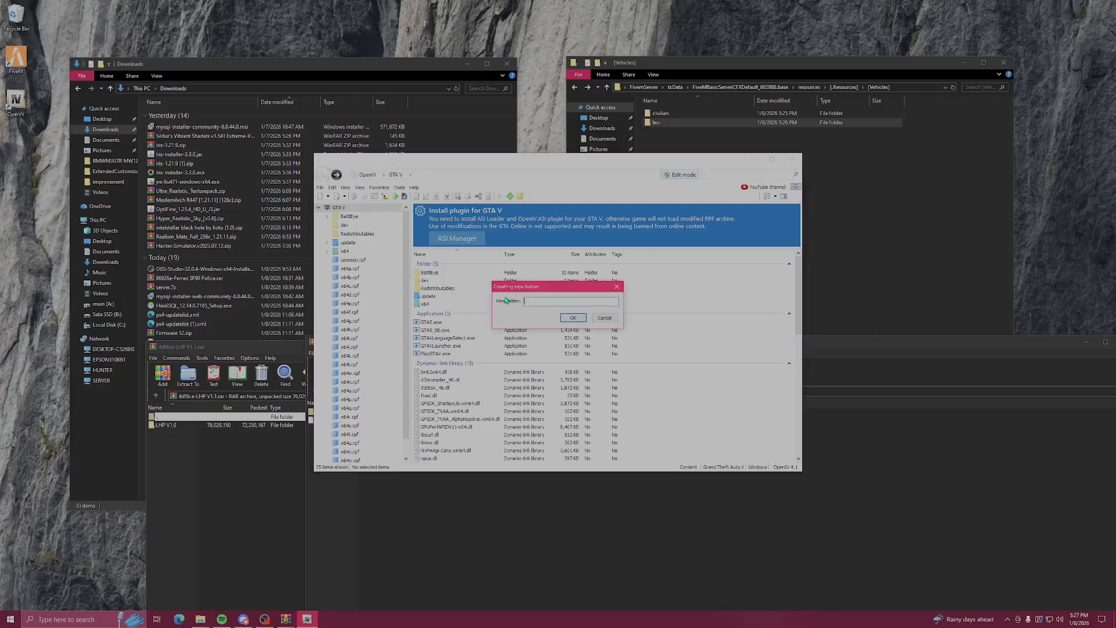
type("dev")
key("Return")
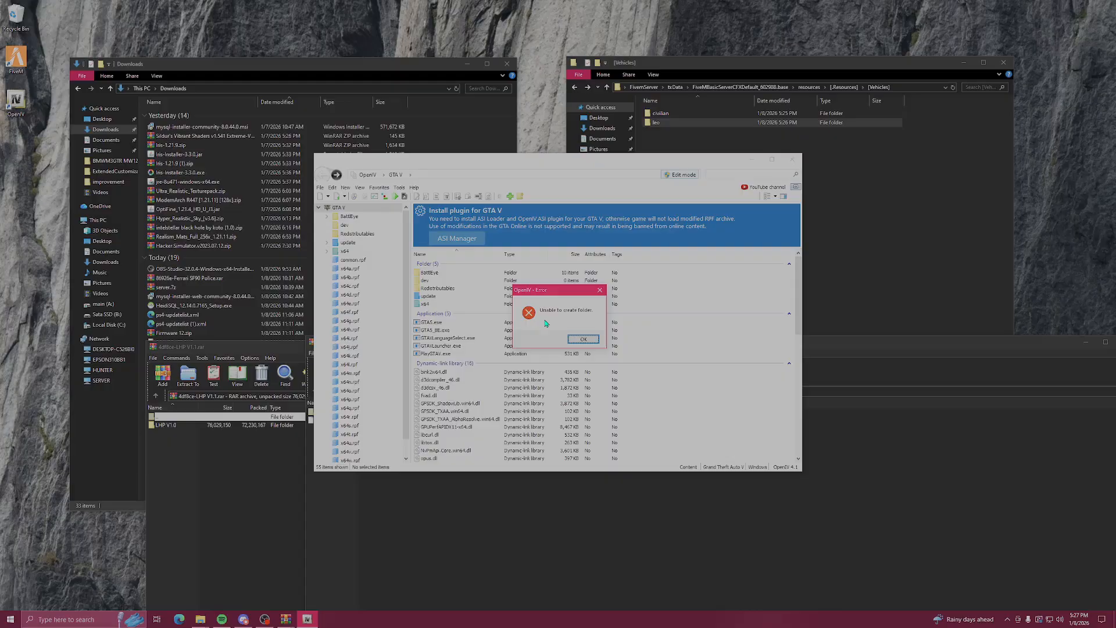
key("Return")
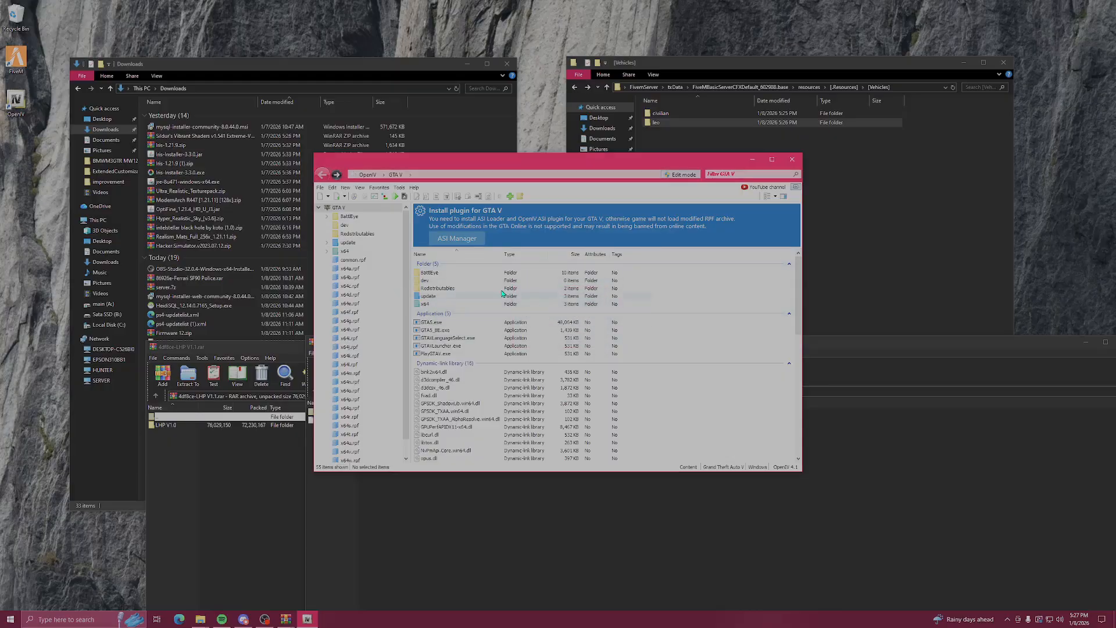
Open the empty dev folder and add dlc.rpf to it from the Chevy Colorado ZR2 archive
double_click(424, 282)
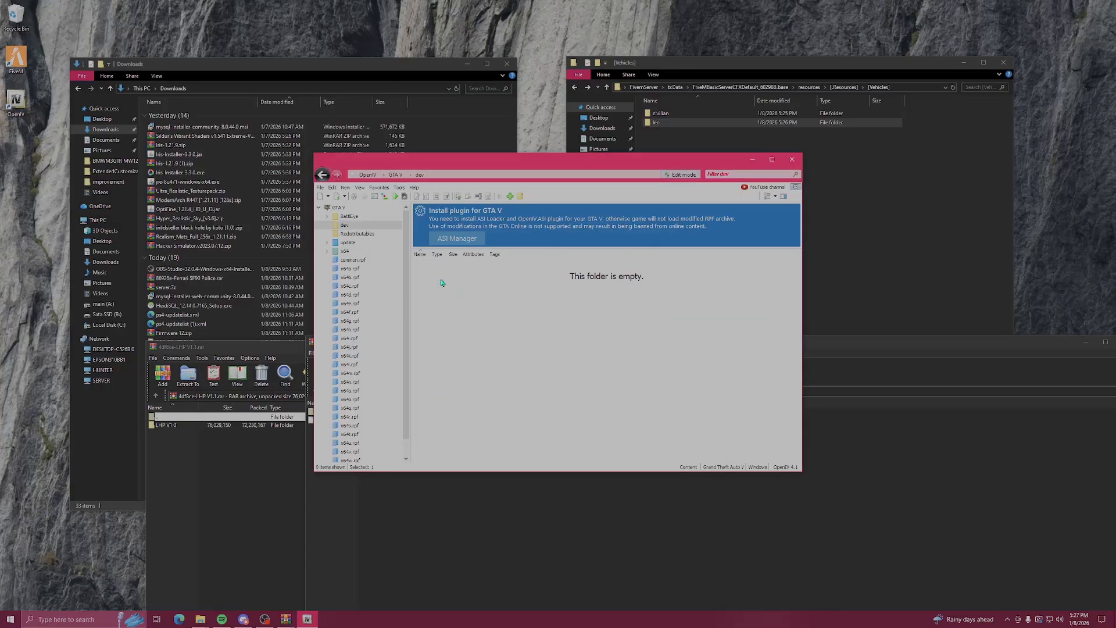
left_click(382, 481)
left_click(323, 420)
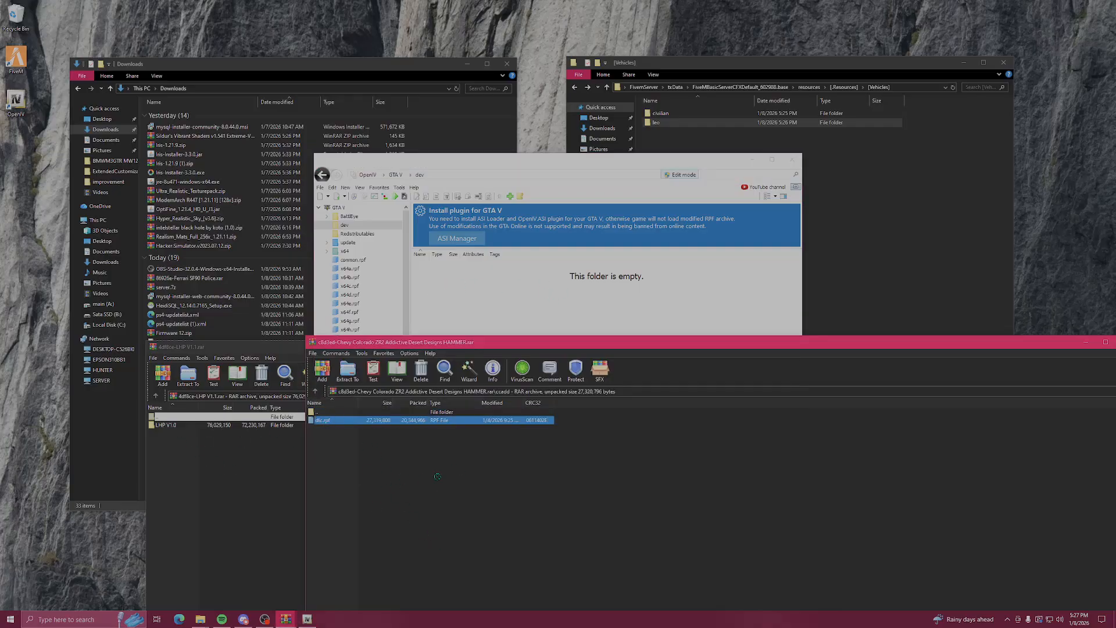
left_click_drag(438, 476, 539, 298)
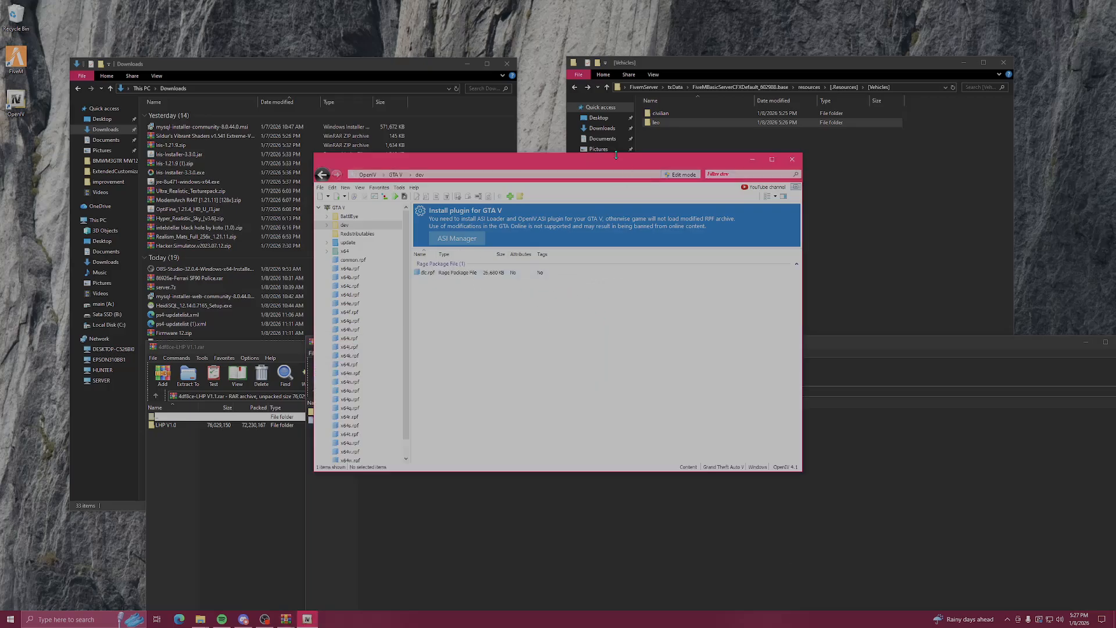
Open dlc.rpf in the dev folder and go to its common/data folder
left_click_drag(614, 167, 395, 210)
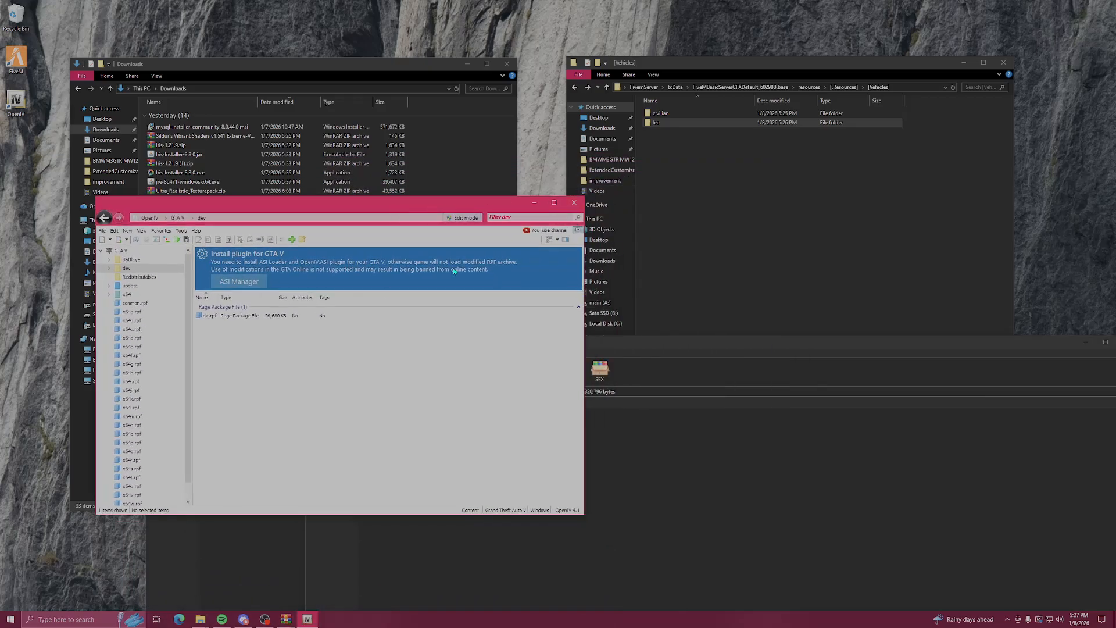
double_click(237, 318)
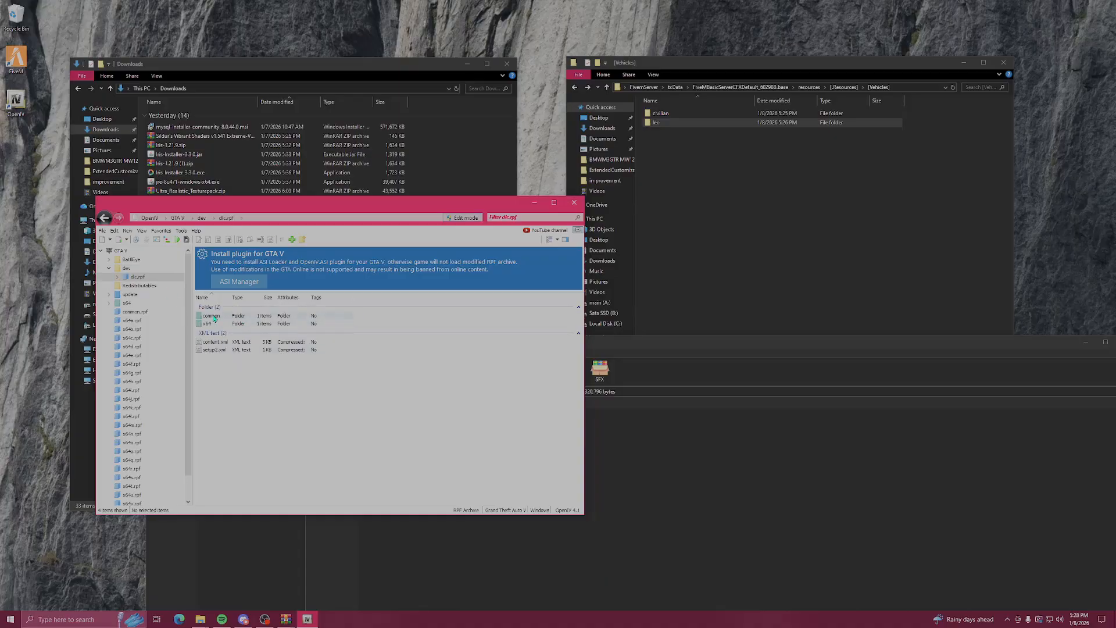
double_click(211, 316)
left_click(215, 316)
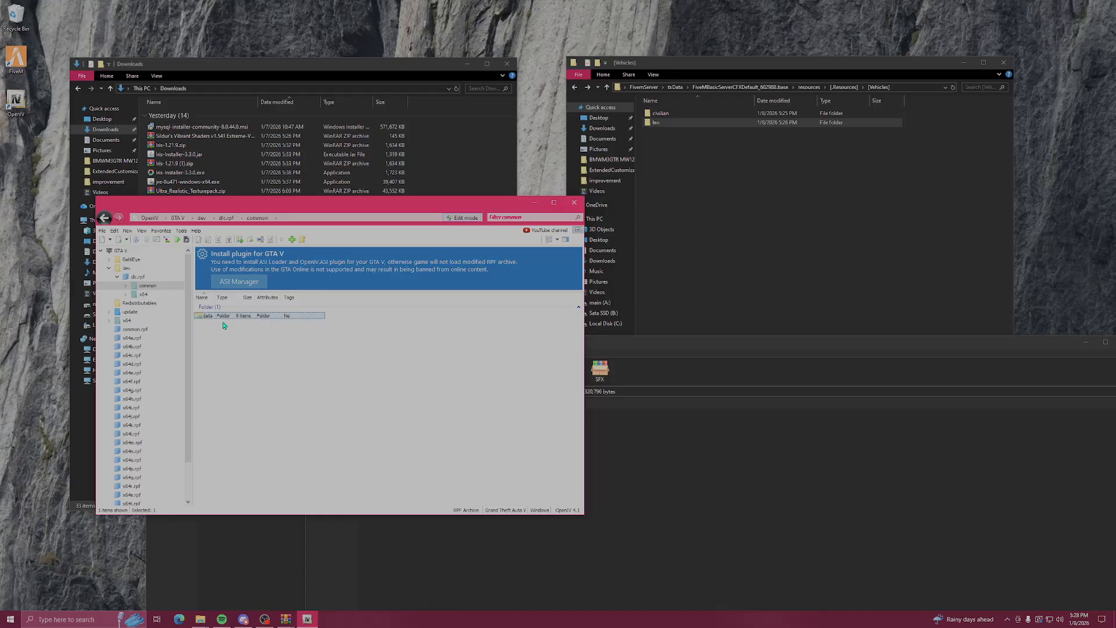
double_click(224, 317)
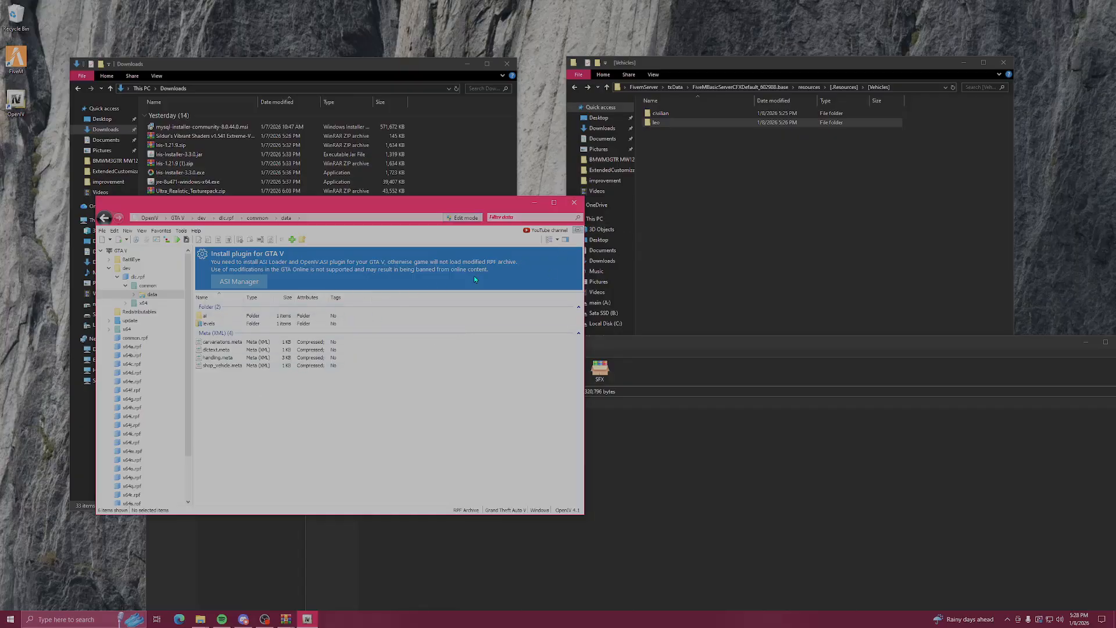
Open the civilian resource folder and copy the four meta files from dlc.rpf's common/data folder into its data folder
double_click(674, 113)
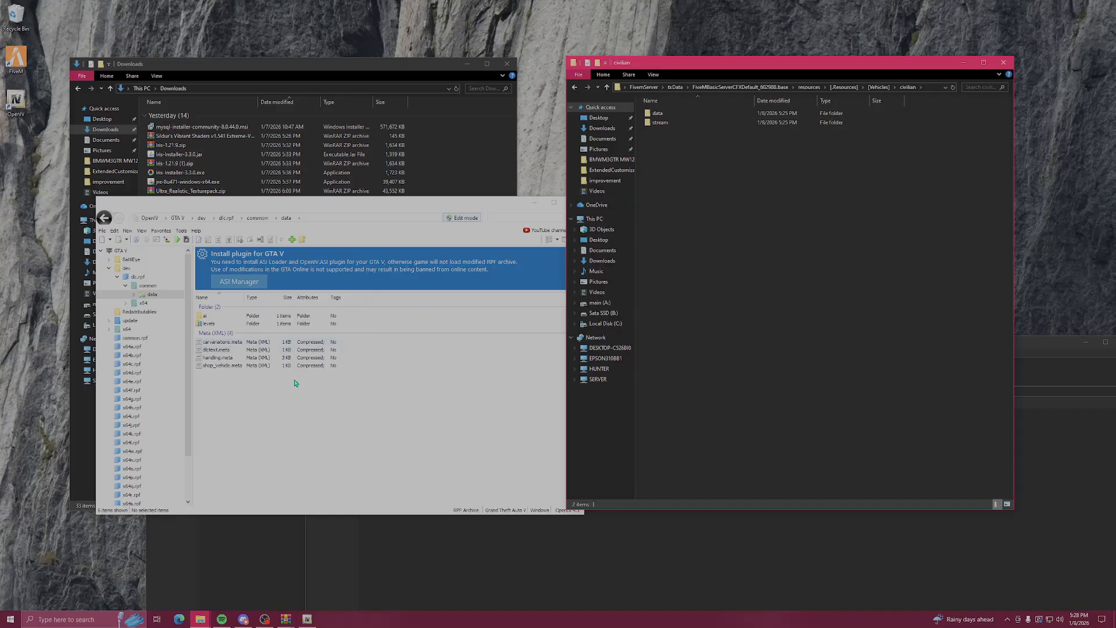
left_click_drag(239, 386, 317, 342)
left_click_drag(218, 349, 666, 116)
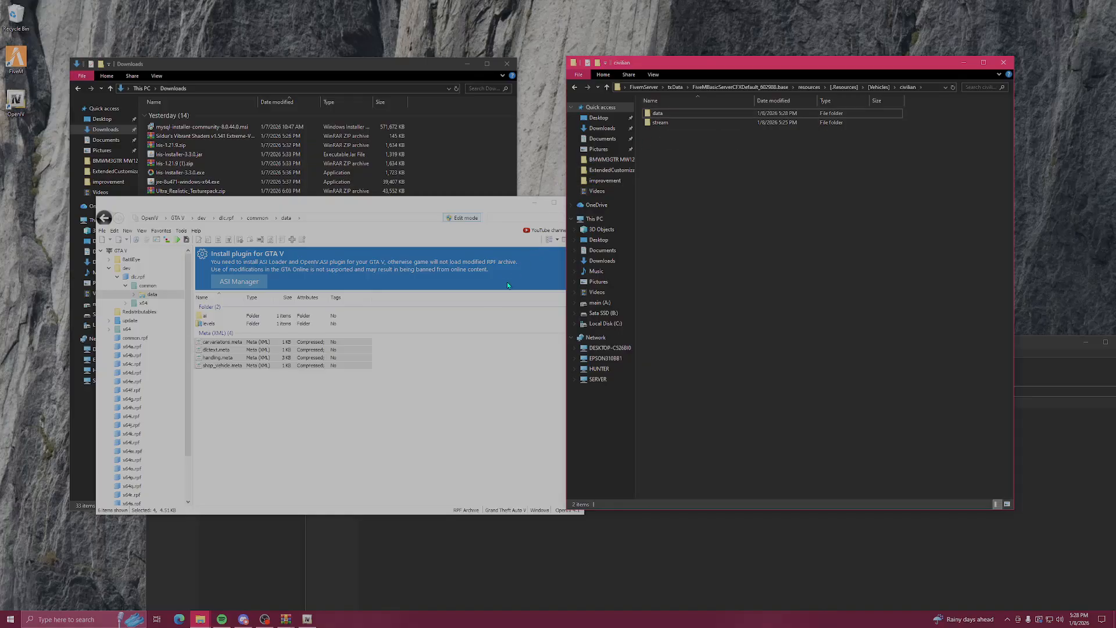
left_click(315, 425)
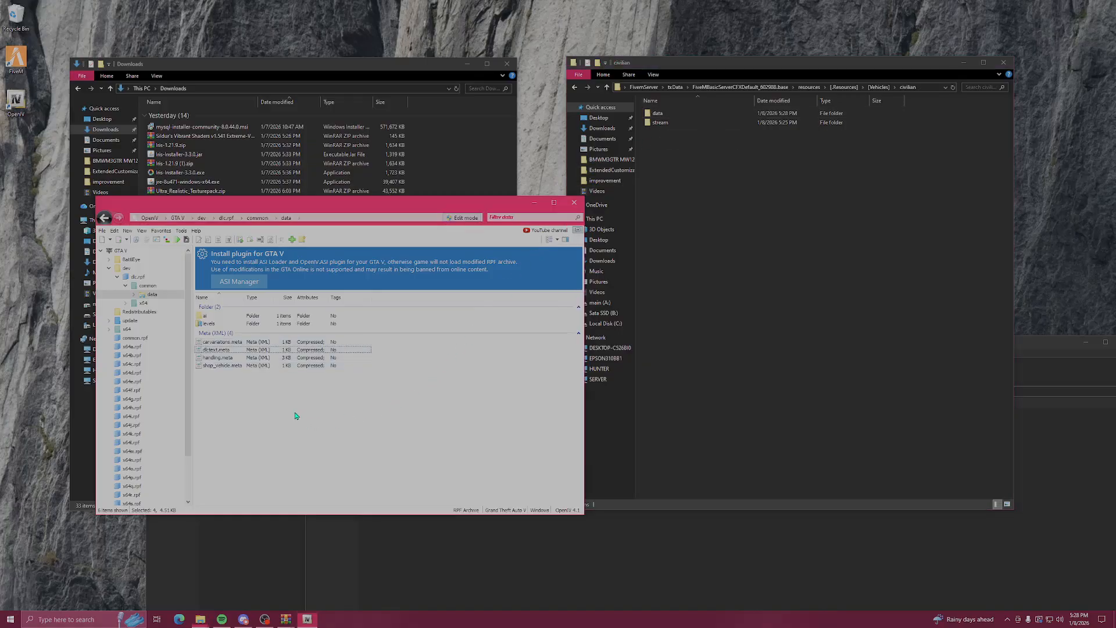
Copy vehiclelayouts.meta from the archive's ai folder into the civilian data folder and return to common/data
double_click(221, 317)
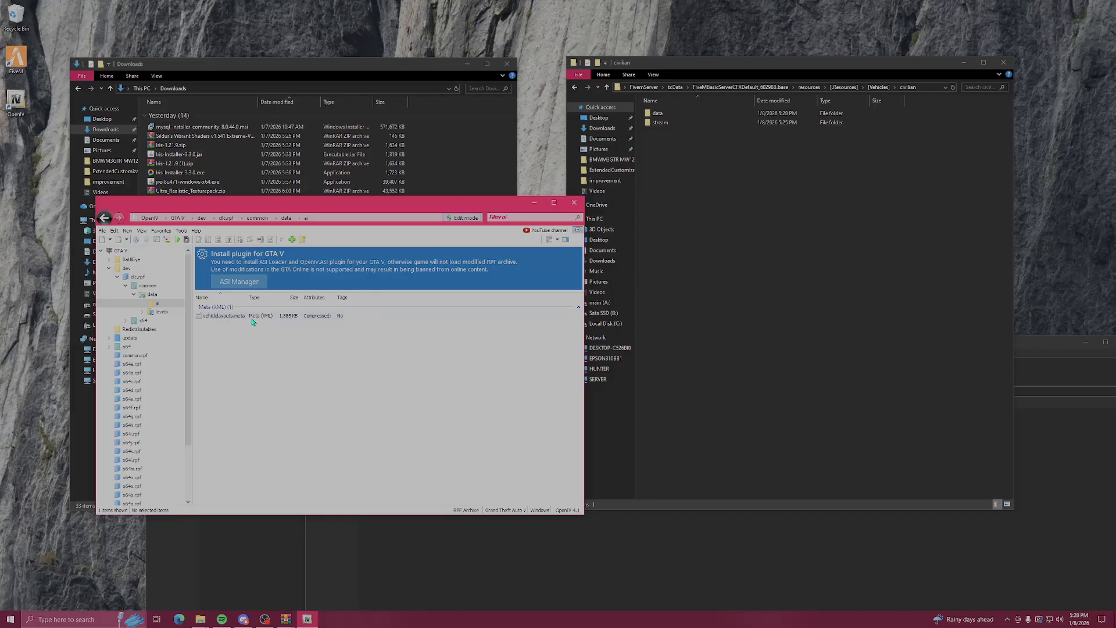
left_click_drag(226, 322, 660, 115)
left_click(247, 411)
key("BackSpace")
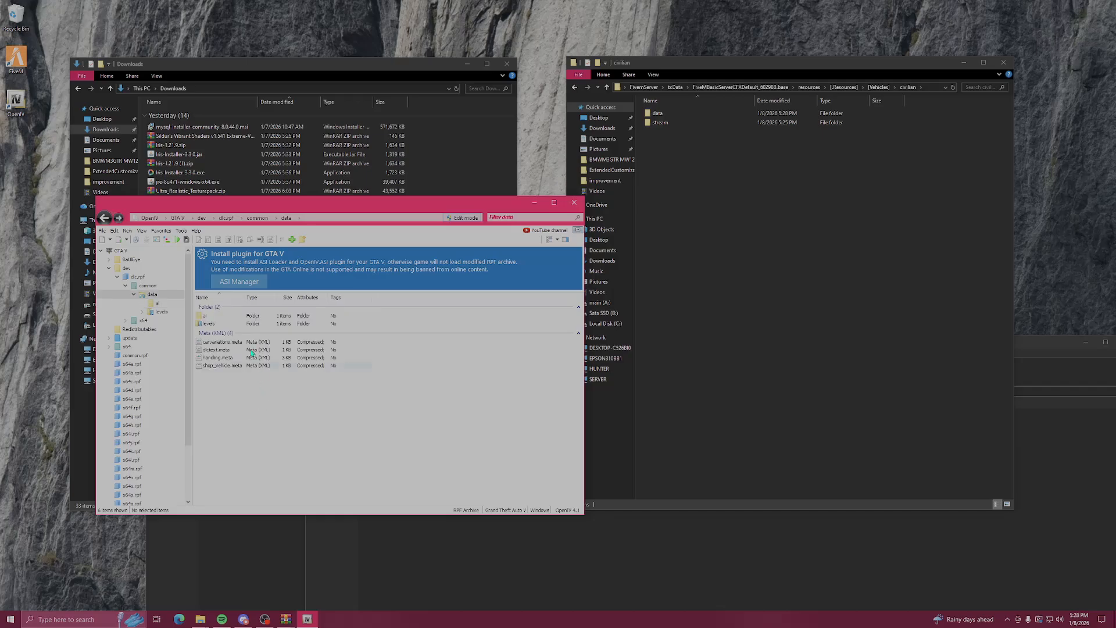
Copy vehicles.meta from the archive's levels/gta5 folder into the civilian data folder
double_click(210, 324)
double_click(217, 317)
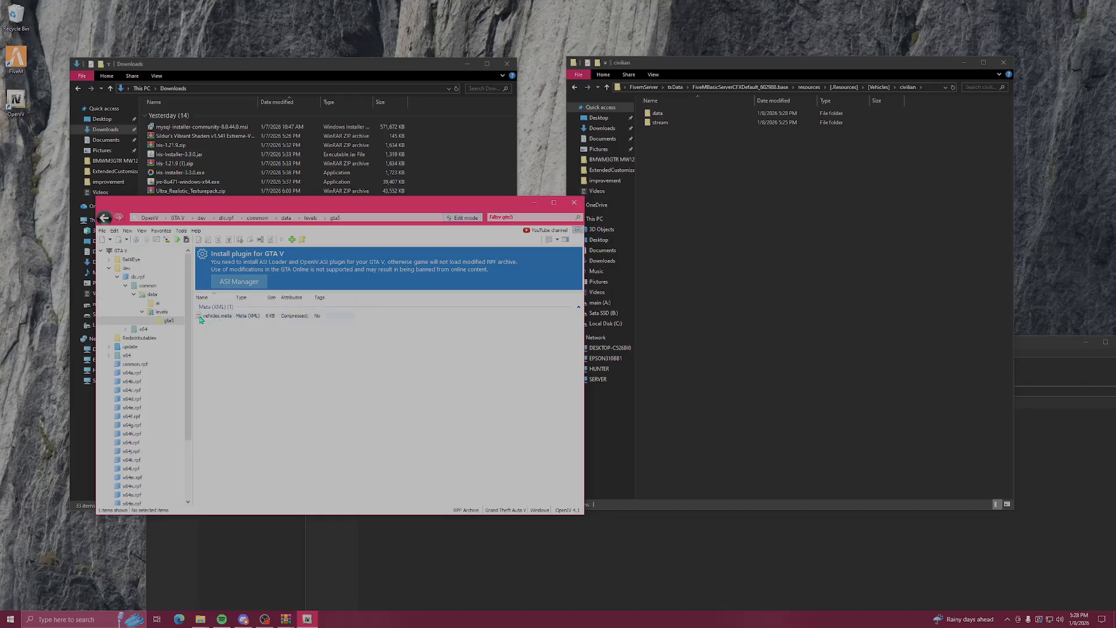
left_click_drag(228, 320, 672, 114)
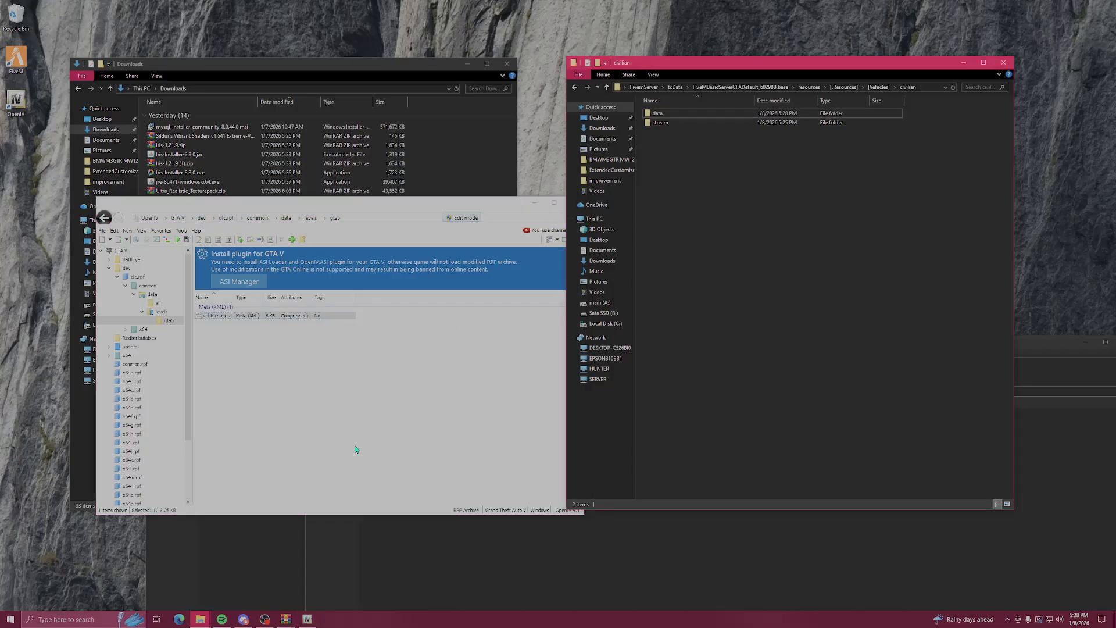
Return to the root of dlc.rpf and open vehicles.rpf under x64/levels/gta5/vehicles
left_click(326, 457)
key("BackSpace")
key("BackSpace")
key("BackSpace")
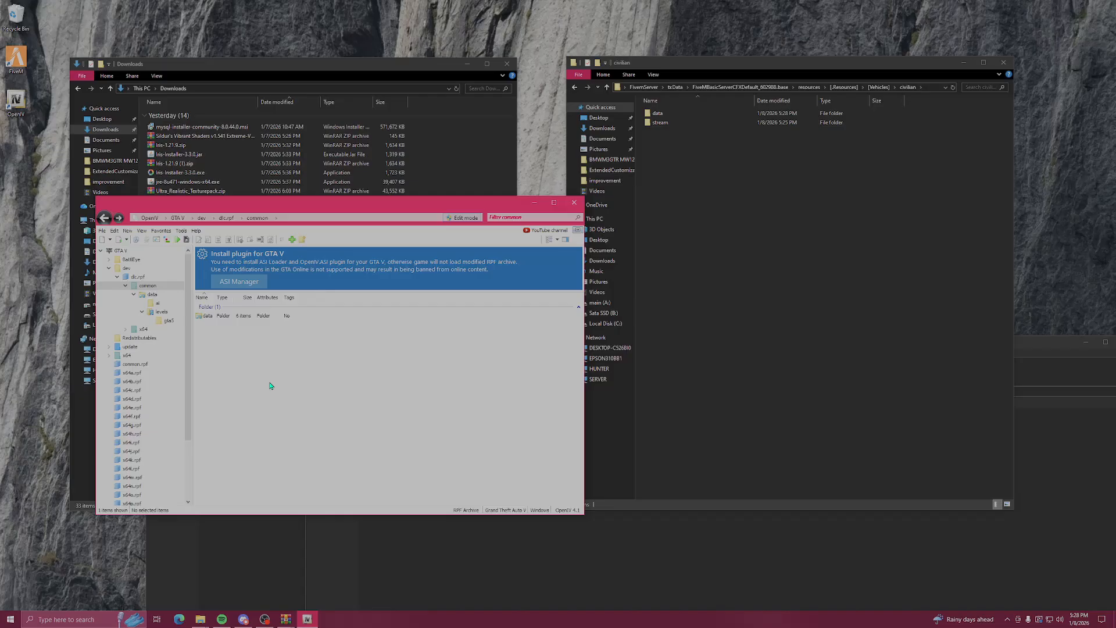
key("BackSpace")
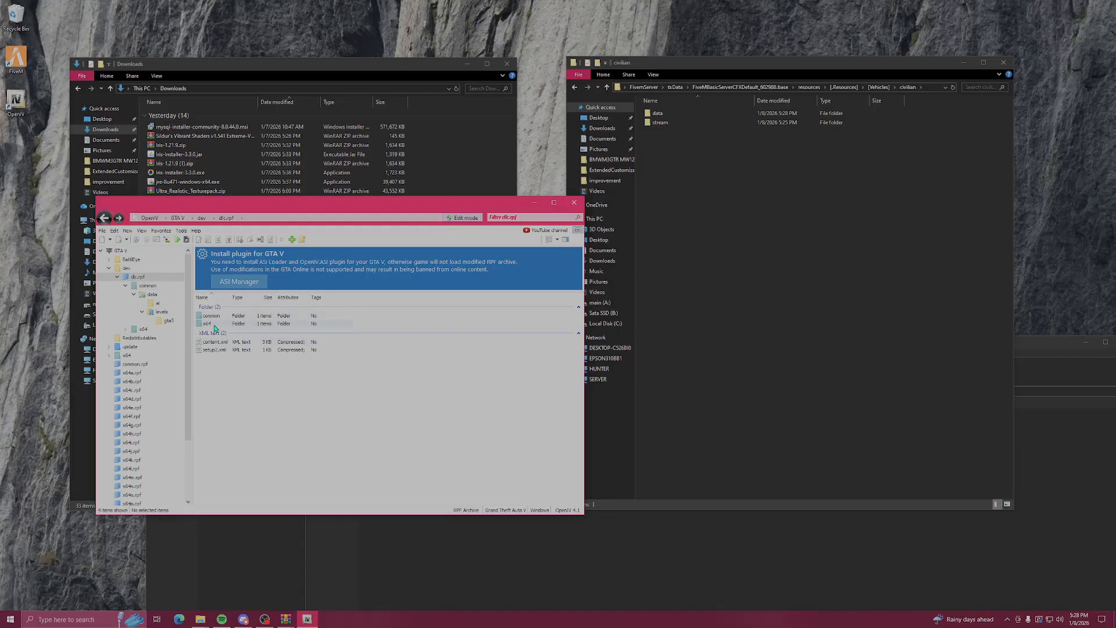
double_click(214, 325)
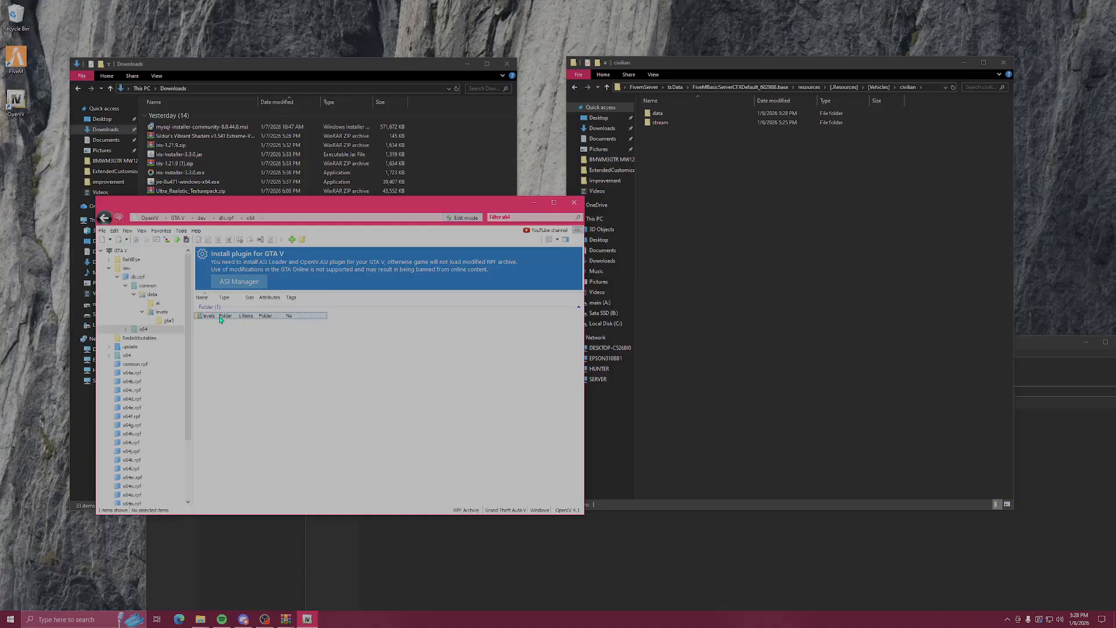
double_click(209, 316)
double_click(209, 316)
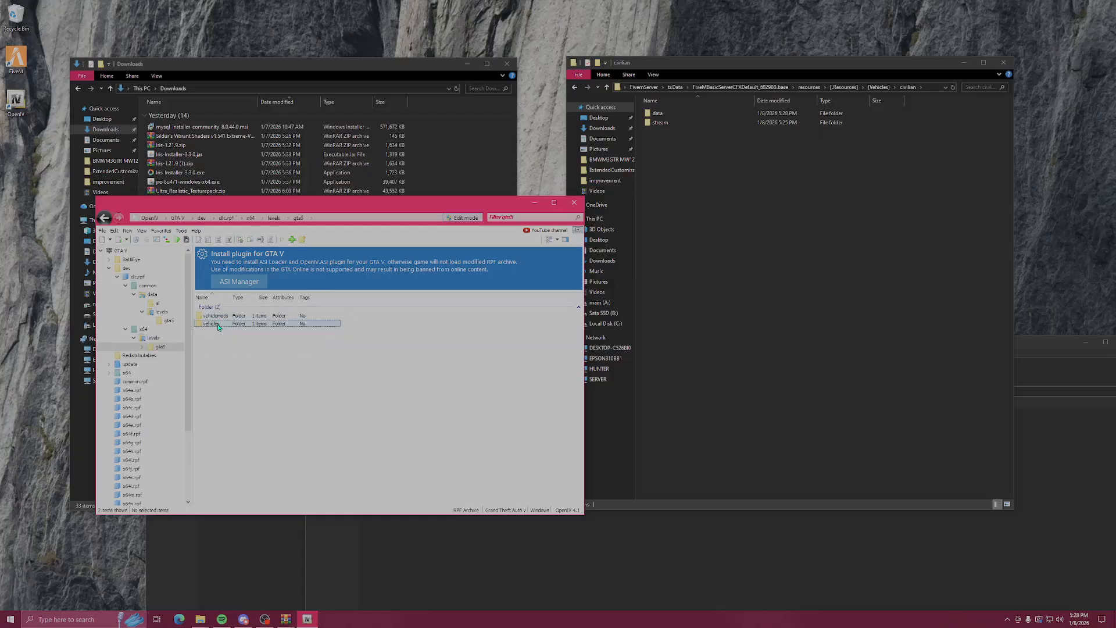
double_click(216, 324)
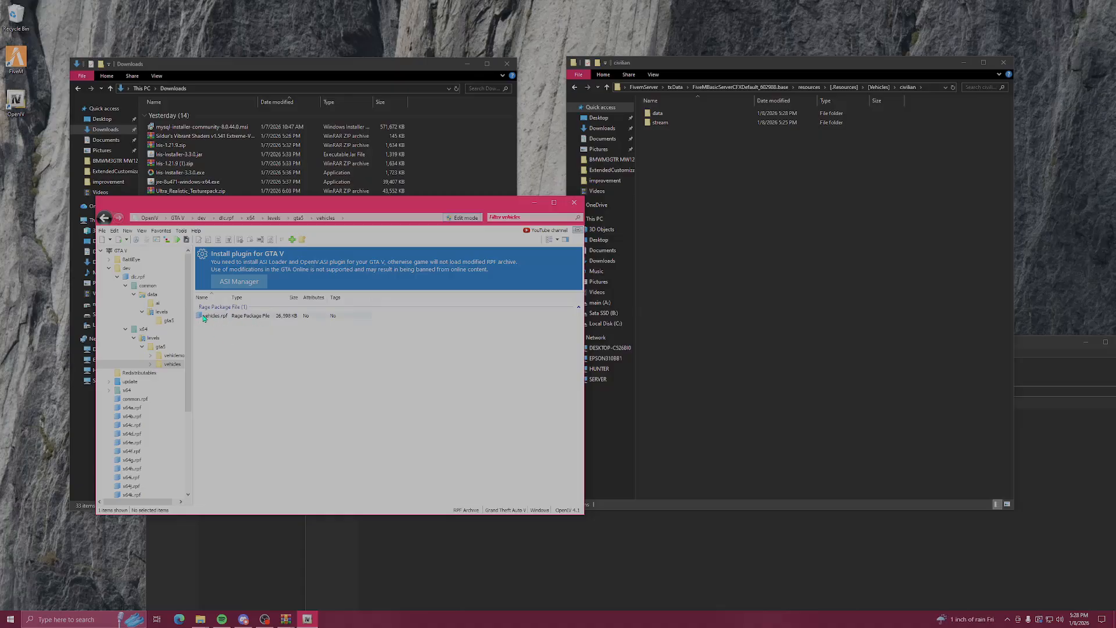
double_click(209, 316)
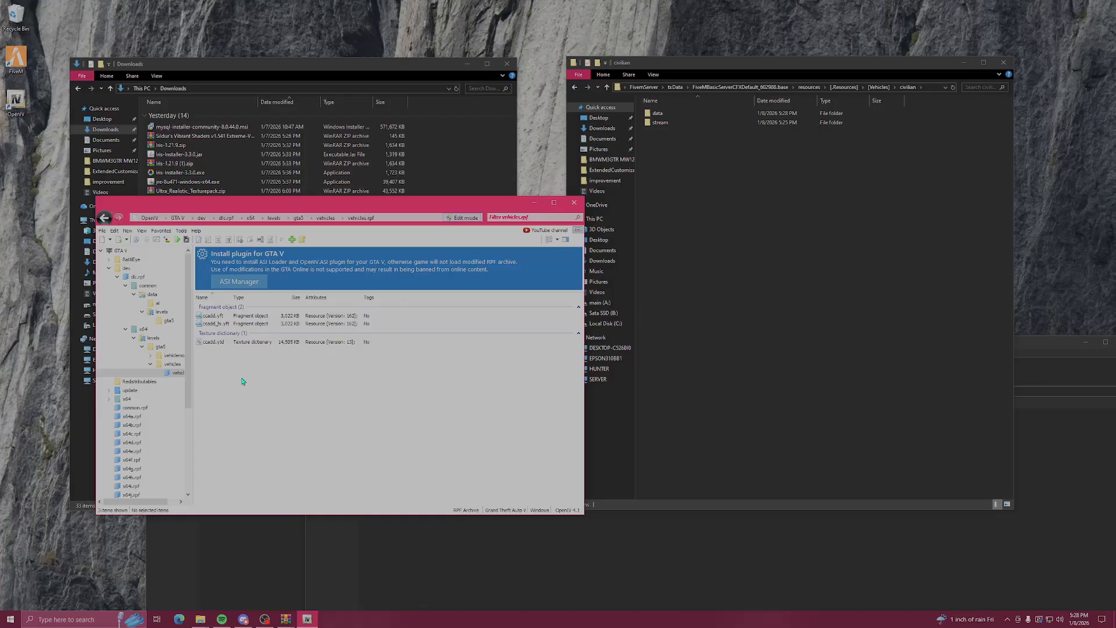
Preview the ccadd_hi.yft truck model, rotate it to inspect the rear, and close the model viewer
double_click(228, 325)
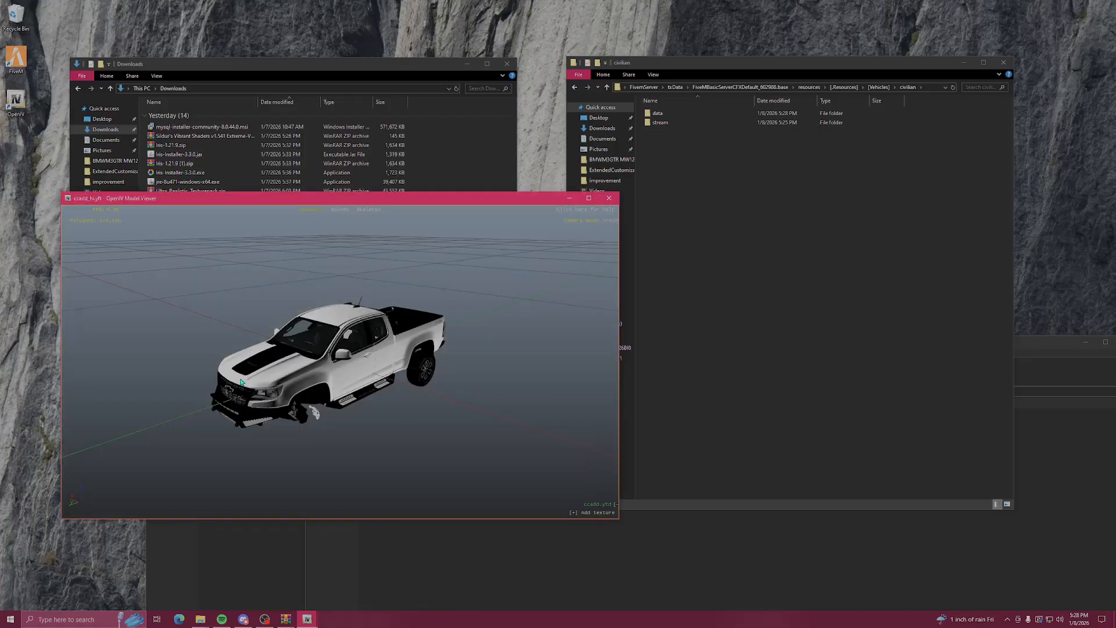
left_click_drag(241, 382, 507, 296)
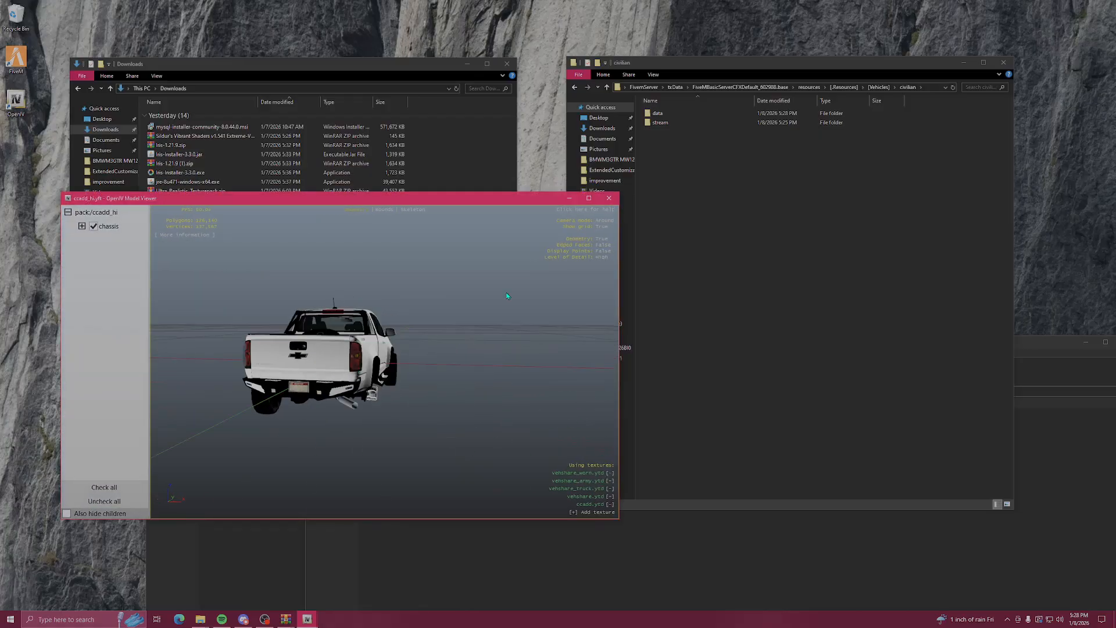
left_click(609, 197)
Copy ccadd.yft, ccadd_hi.yft and ccadd.ytd from vehicles.rpf into the civilian stream folder and leave the archive
left_click_drag(234, 364, 671, 124)
left_click(354, 417)
key("BackSpace")
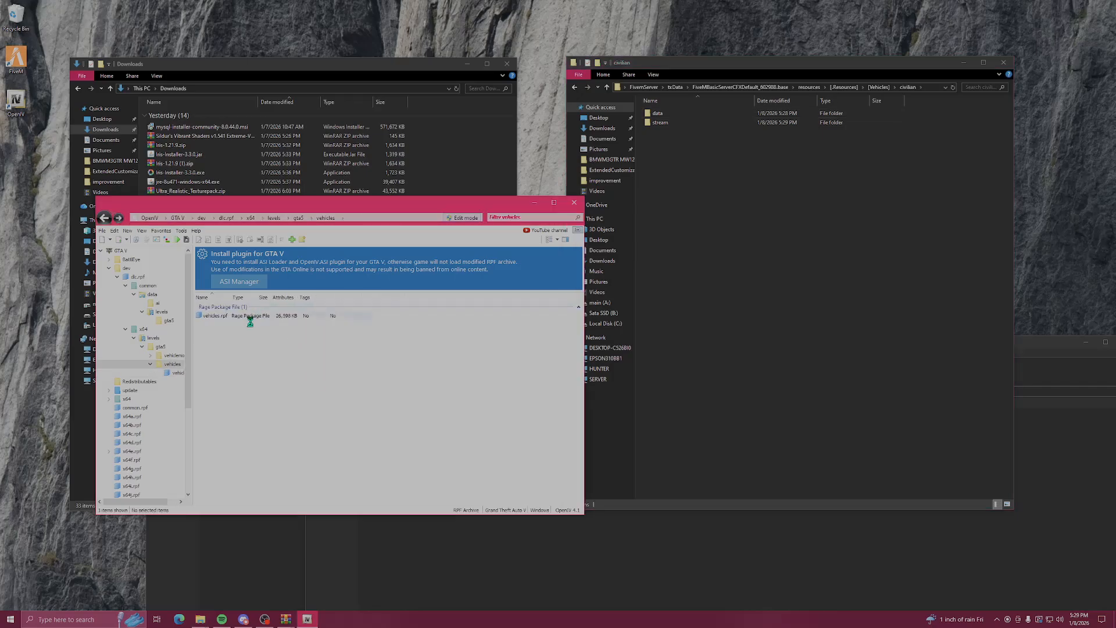
Check the contents of the mods archive in the vehiclemods folder and return to gta5
key("BackSpace")
double_click(230, 315)
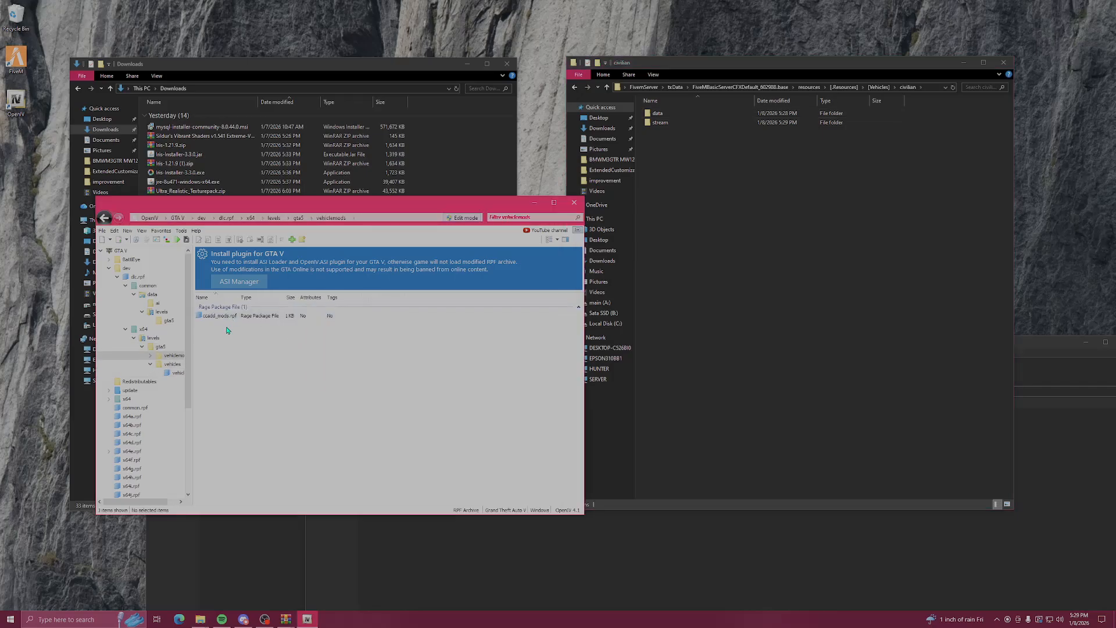
double_click(253, 315)
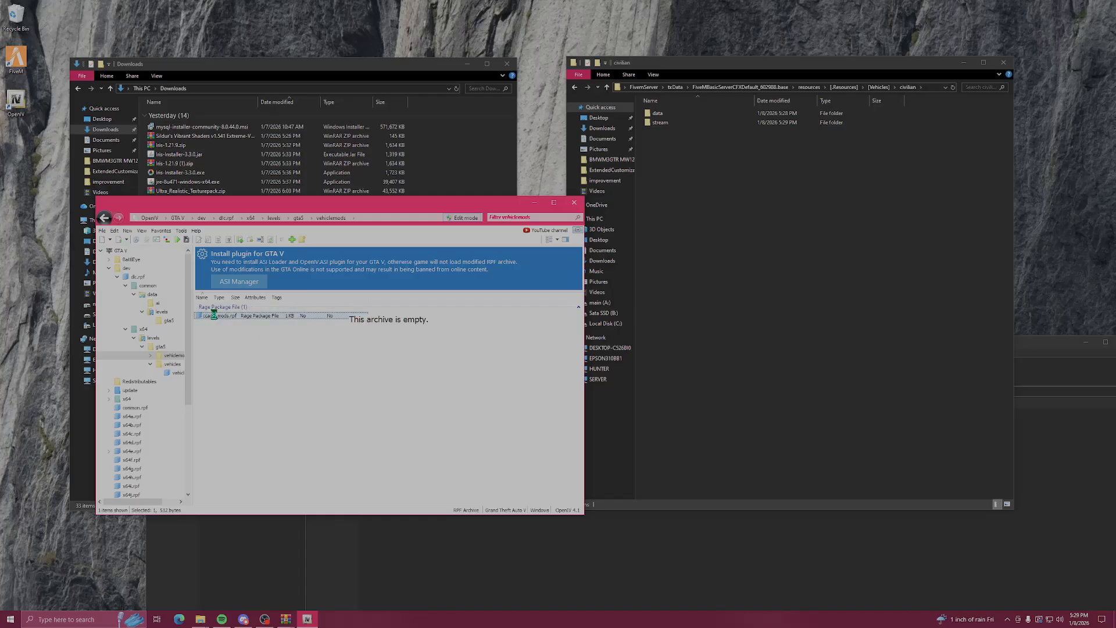
key("BackSpace")
key("BackSpace")
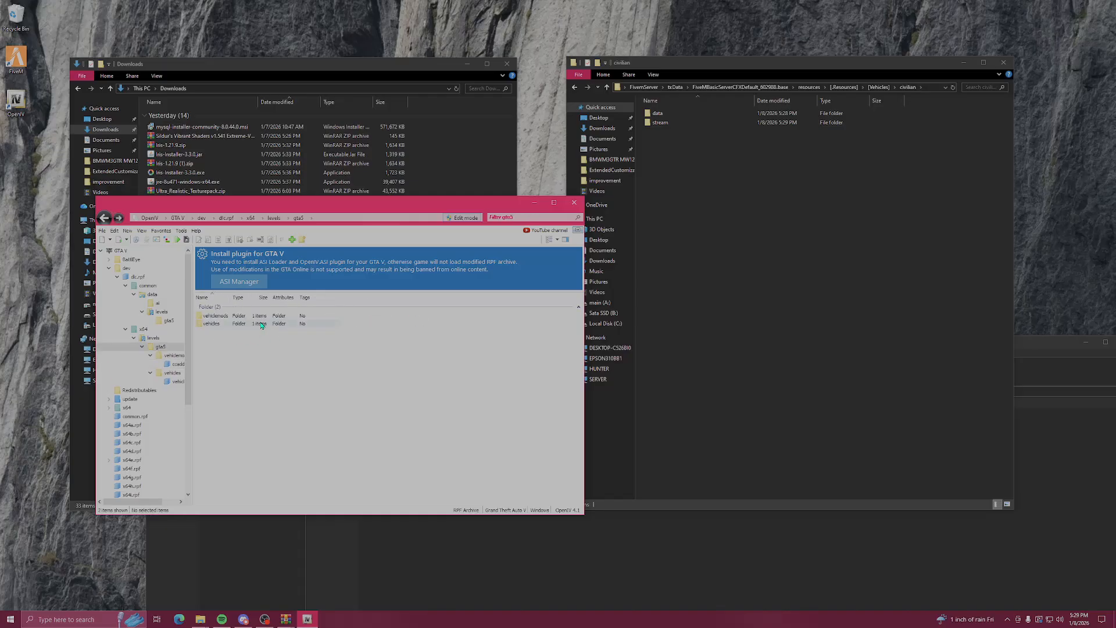
Return to the dev folder and delete the Chevy Colorado's dlc.rpf from it
key("BackSpace")
key("BackSpace")
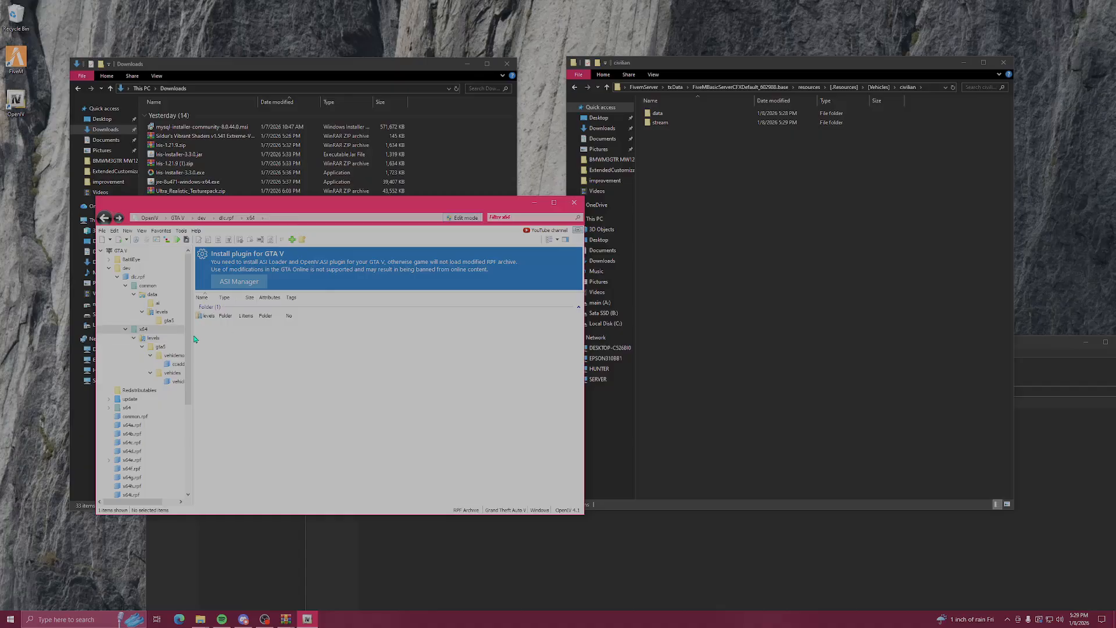
key("BackSpace")
key("BackSpace")
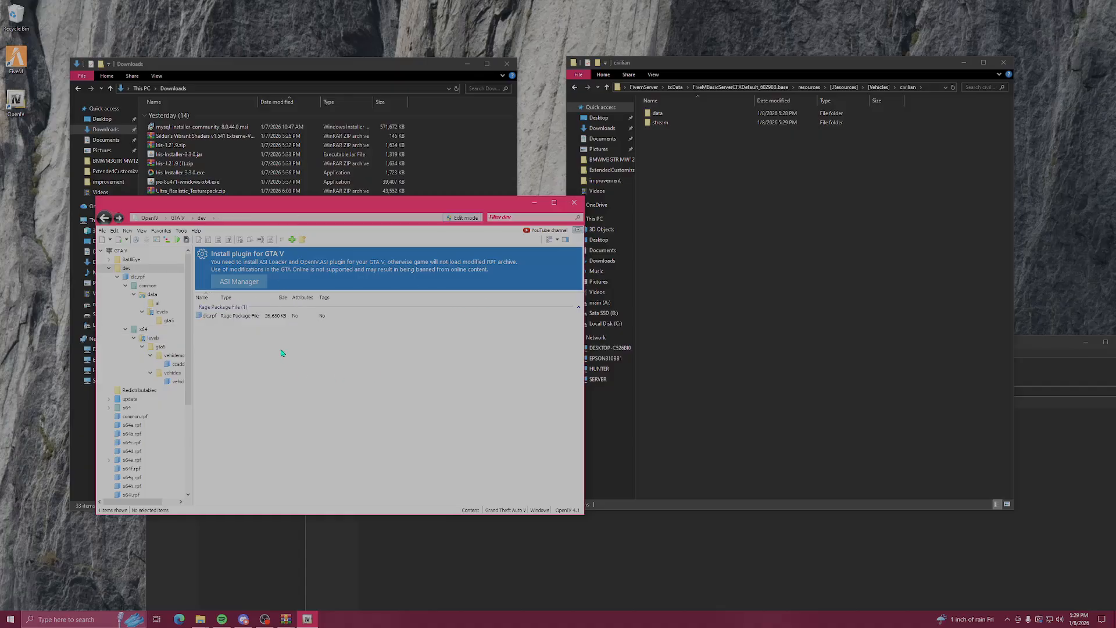
key("BackSpace")
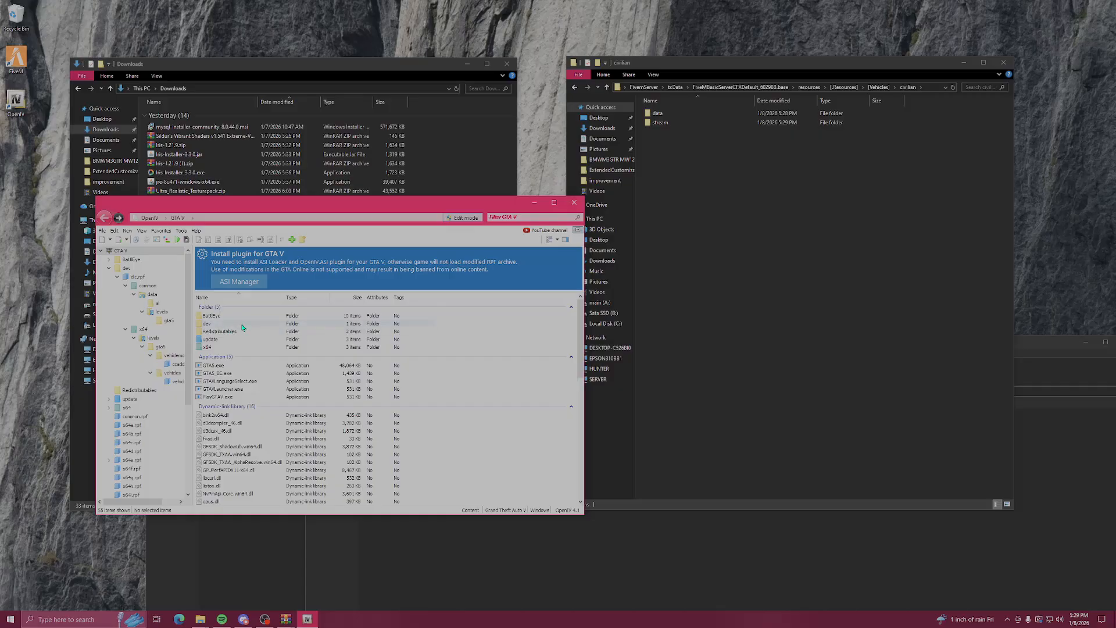
double_click(243, 324)
right_click(218, 316)
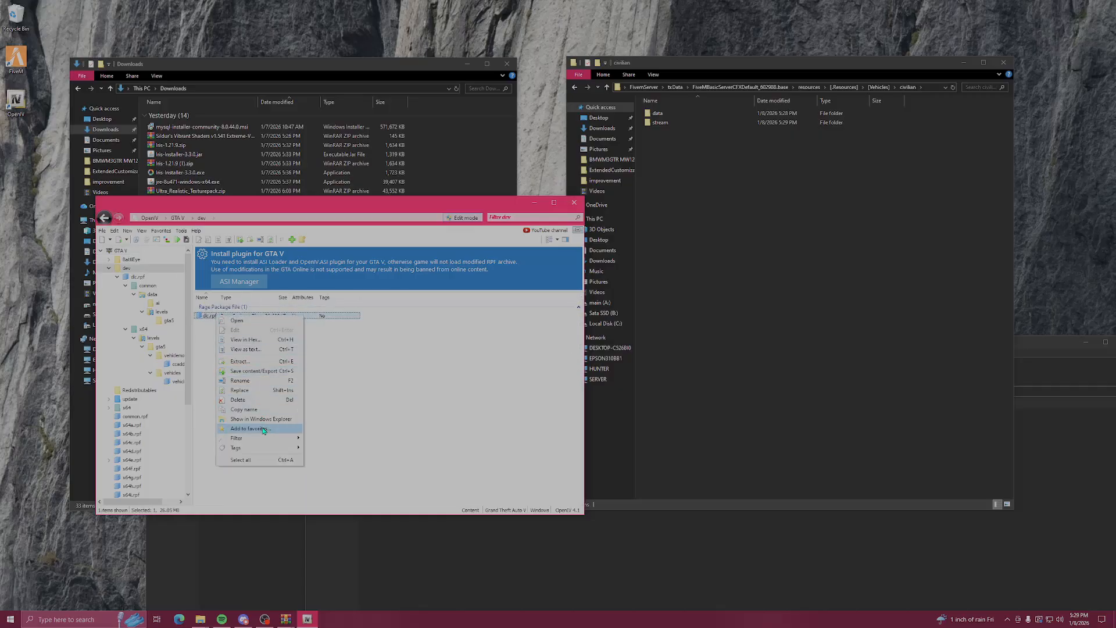
left_click(238, 400)
Close the Chevy Colorado archive and open the LHP V1.0/lhp folder in the LHP V1.1 archive
left_click(420, 528)
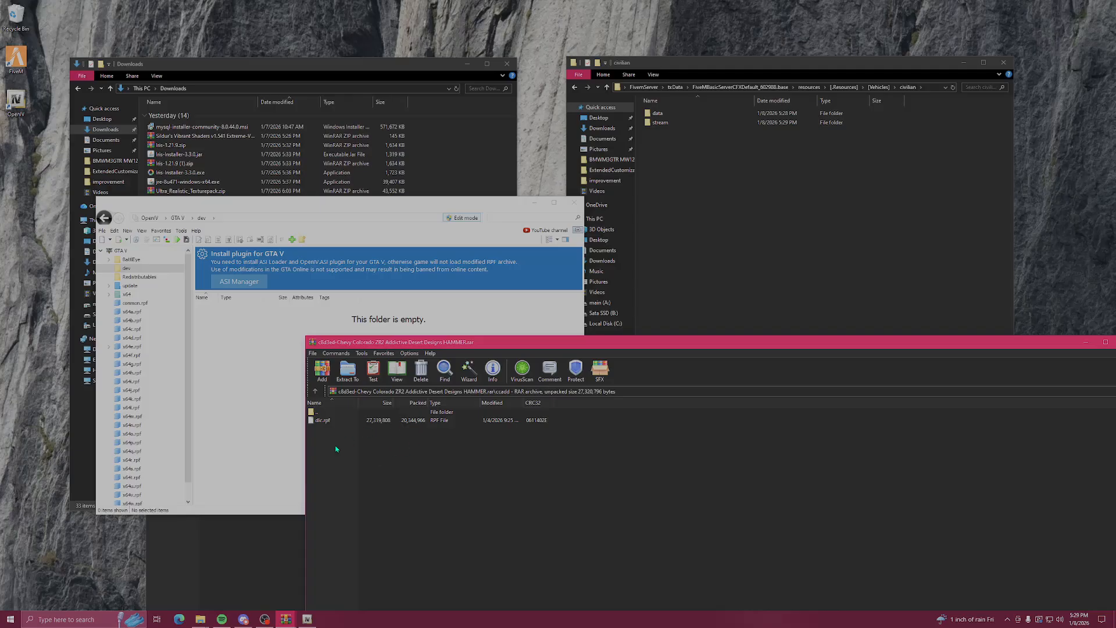
left_click_drag(906, 338, 756, 435)
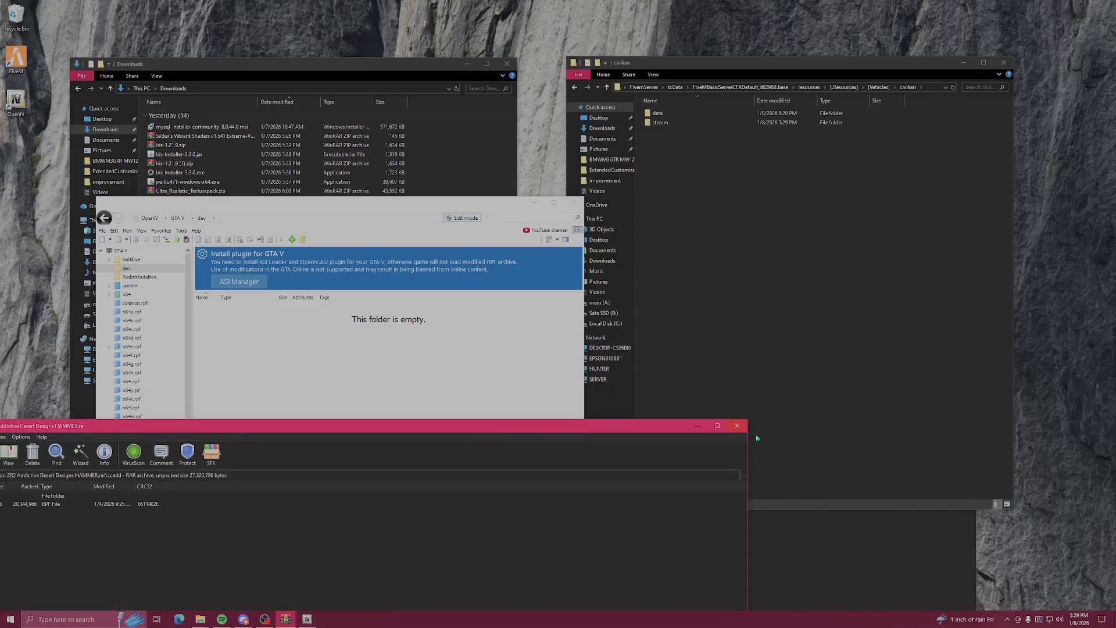
left_click(559, 542)
double_click(165, 425)
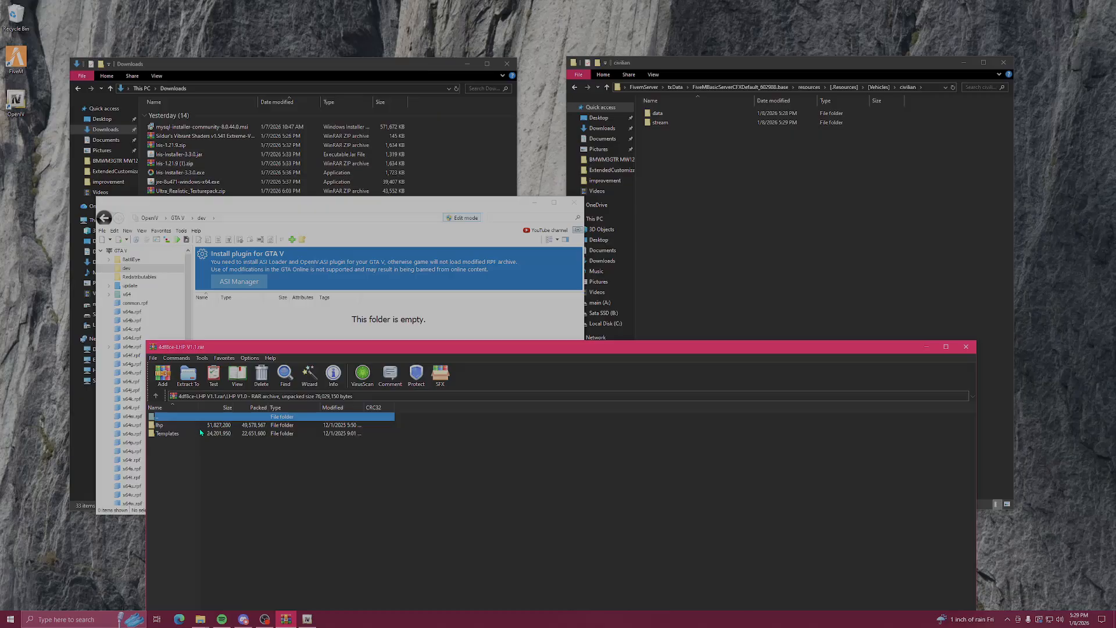
double_click(182, 425)
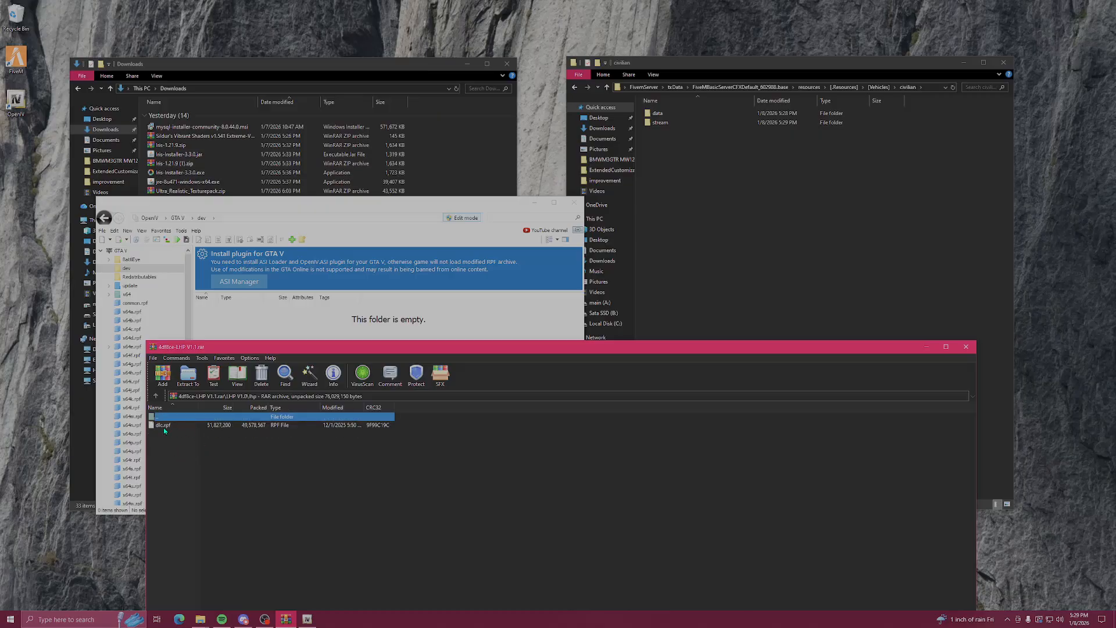
Add the LHP dlc.rpf to the empty dev folder, close the LHP archive and open the added dlc.rpf
left_click_drag(301, 352, 602, 342)
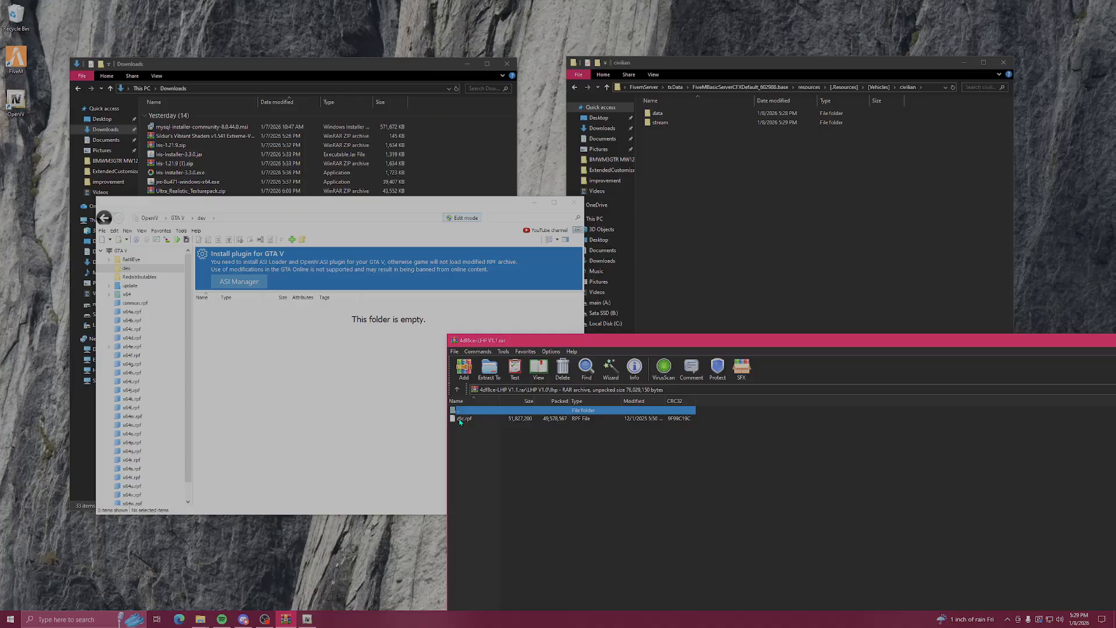
left_click_drag(464, 418, 295, 395)
left_click_drag(930, 341, 595, 385)
left_click(936, 386)
double_click(243, 315)
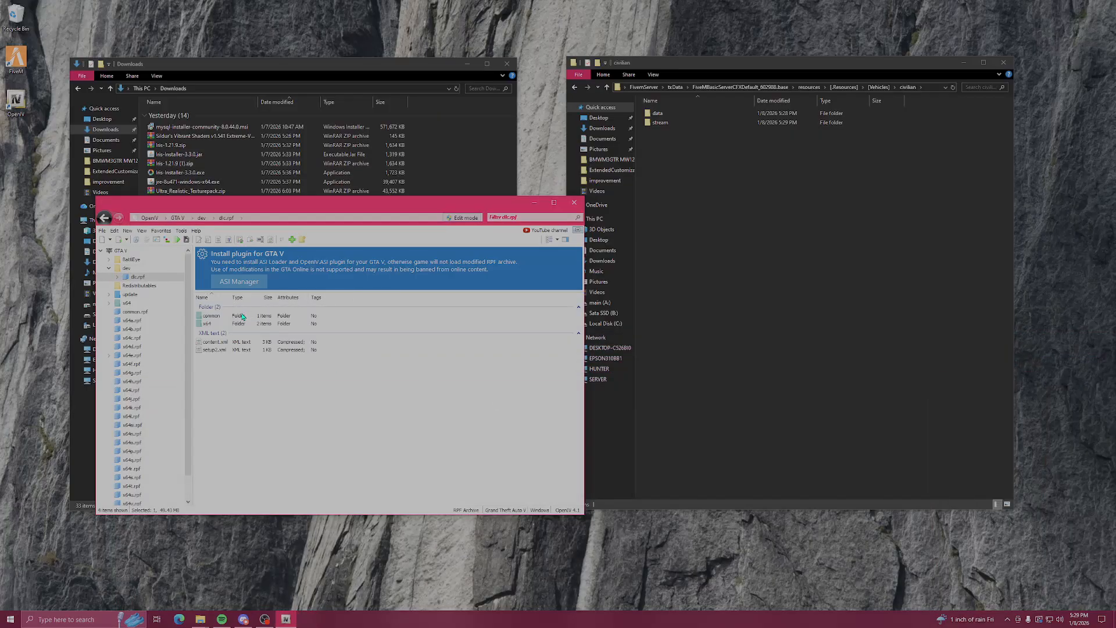
Go from the civilian folder up to the Vehicles folder and open the leo resource folder
left_click(743, 285)
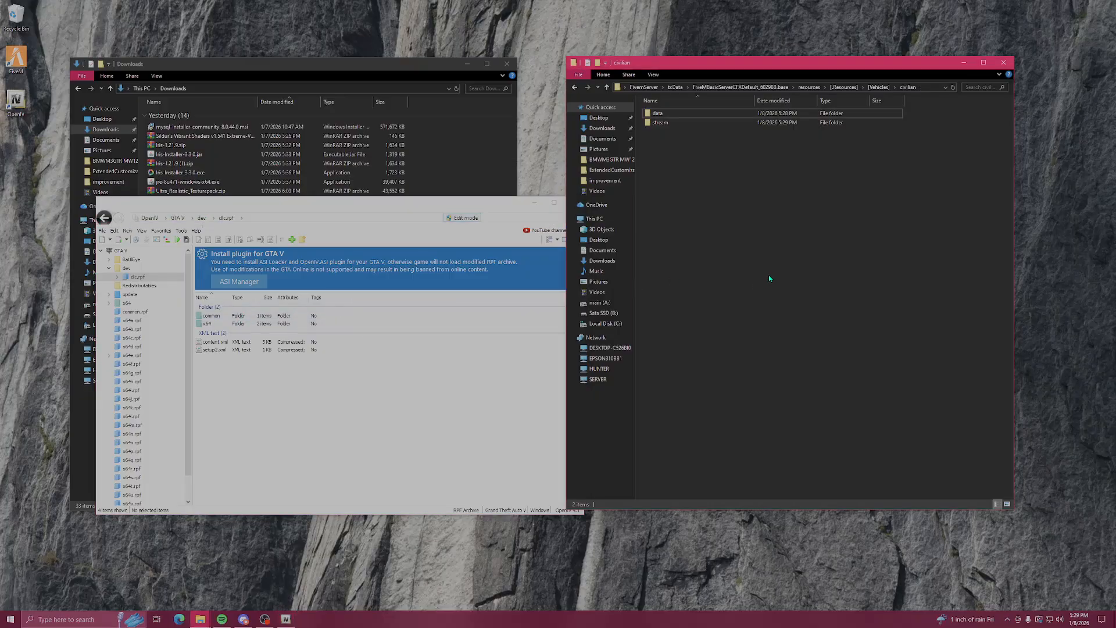
key("alt+Up")
double_click(675, 121)
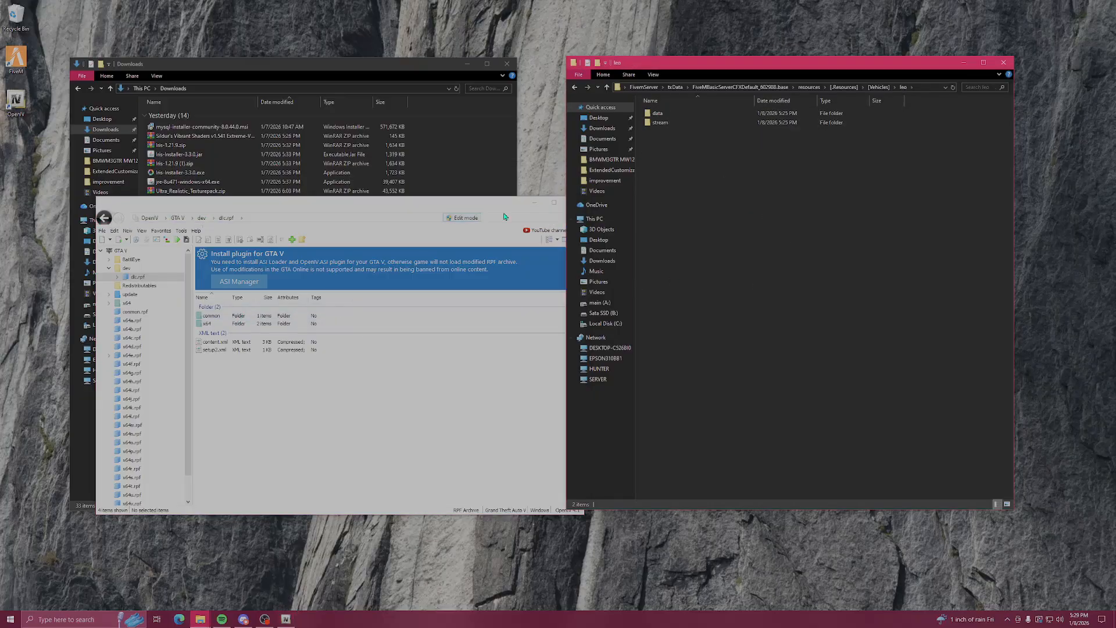
Copy all meta files from the common/data folder of the LHP dlc.rpf into leo's data folder
double_click(241, 320)
double_click(243, 318)
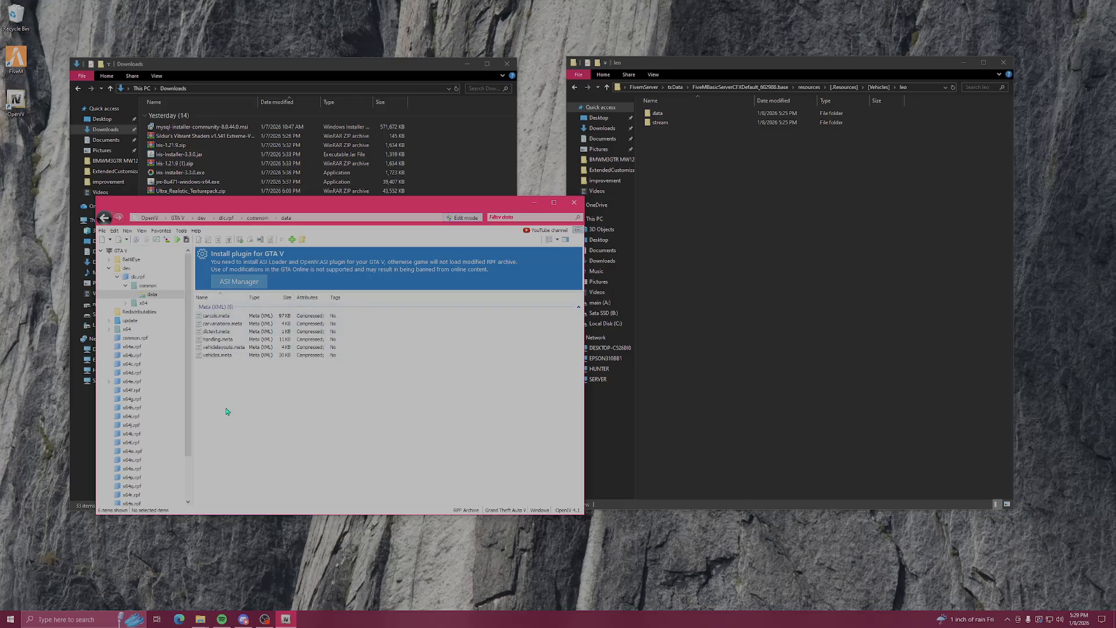
left_click_drag(226, 411, 228, 316)
left_click_drag(577, 300, 666, 117)
left_click(309, 460)
Return to the dev folder, reopen dlc.rpf and open its x64 folder
key("BackSpace")
key("BackSpace")
key("BackSpace")
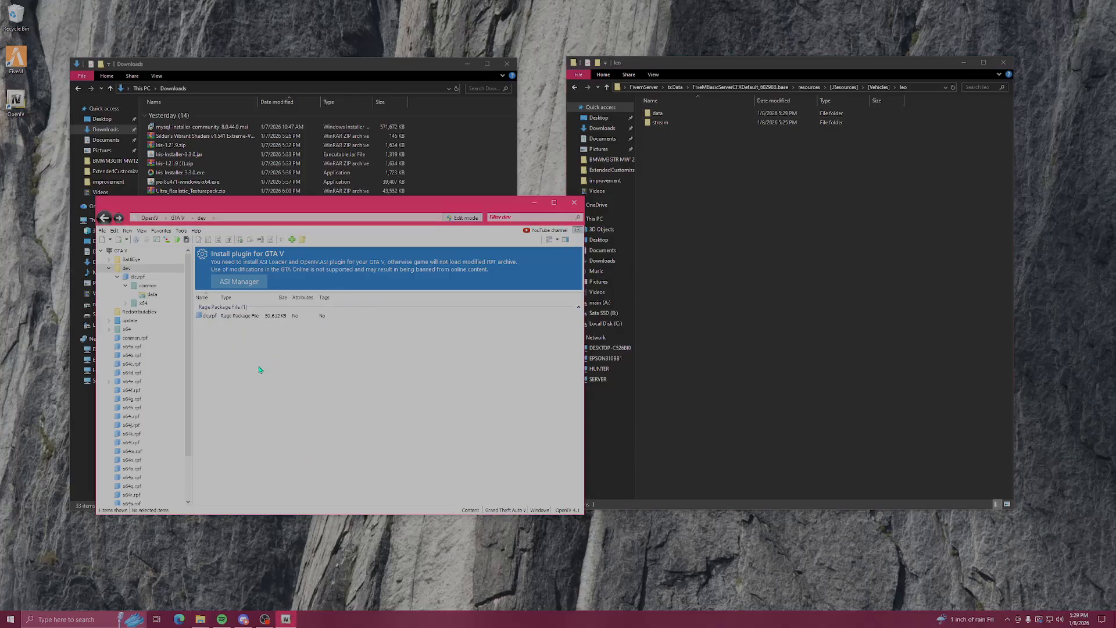
key("Return")
double_click(215, 324)
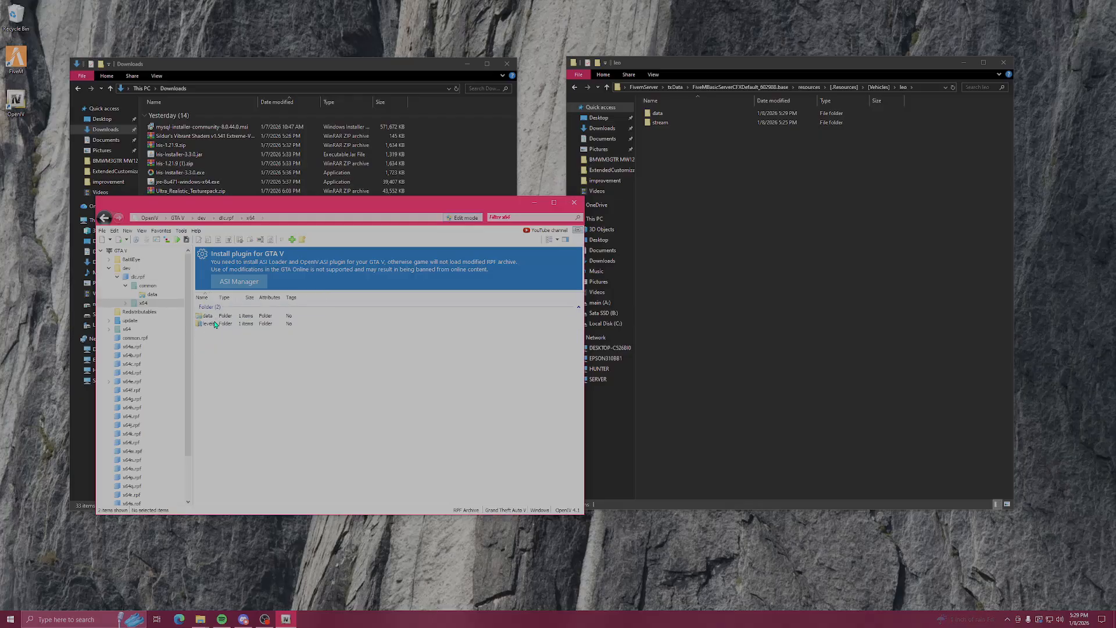
Check the contents of the data/lang folder inside x64 and go back to x64
double_click(221, 316)
double_click(226, 318)
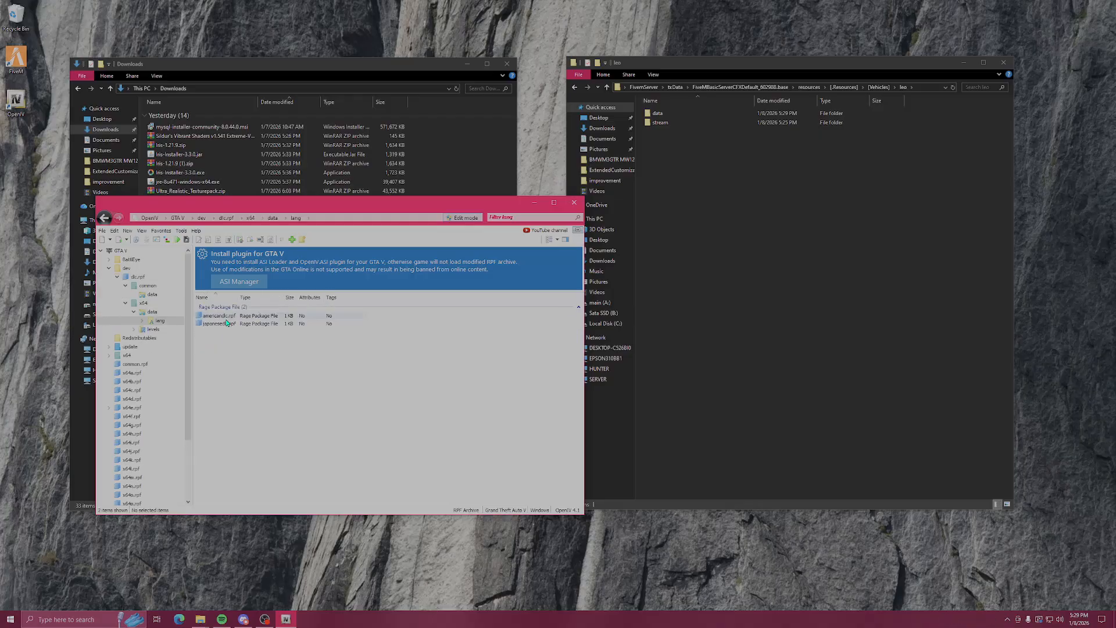
key("BackSpace")
key("BackSpace")
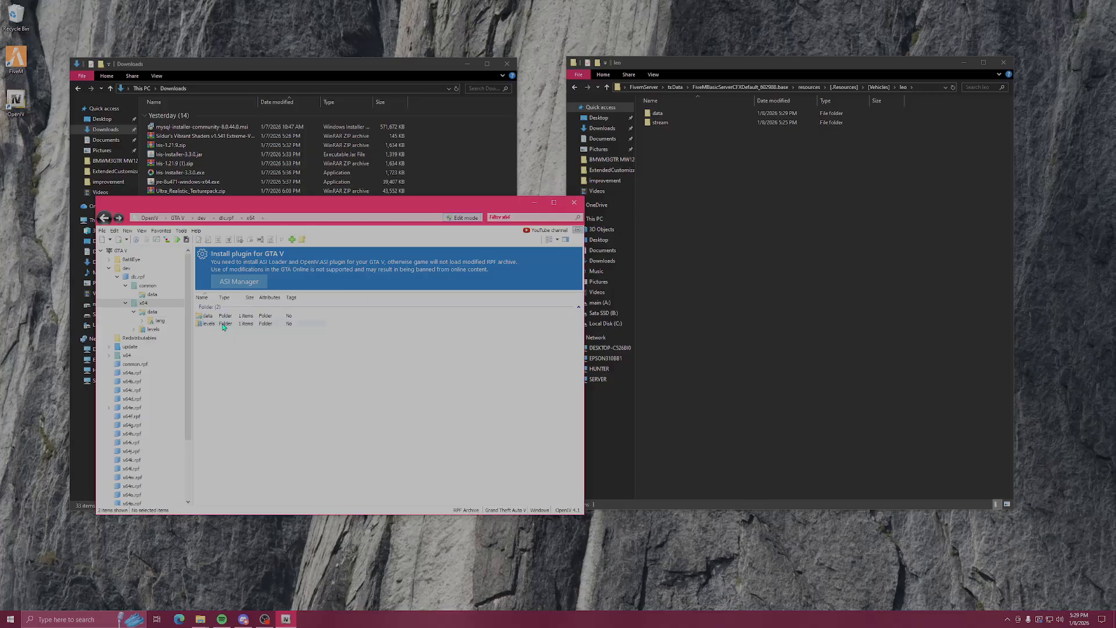
Open vehicles.rpf inside the levels/gta5/vehicles folder of x64
left_click(226, 324)
double_click(226, 324)
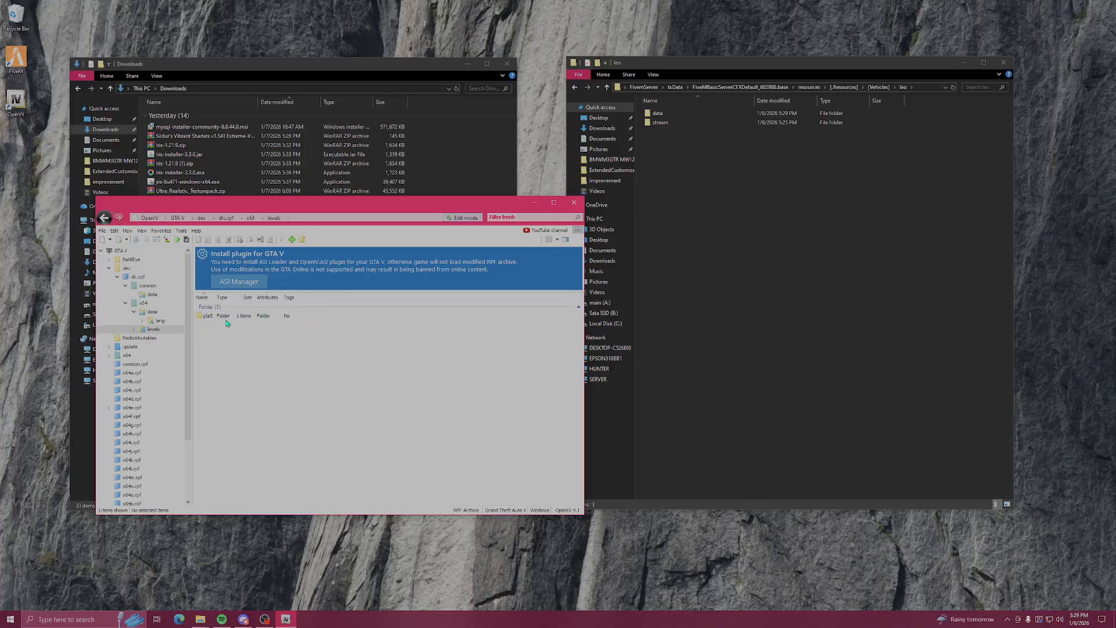
left_click(228, 322)
double_click(227, 320)
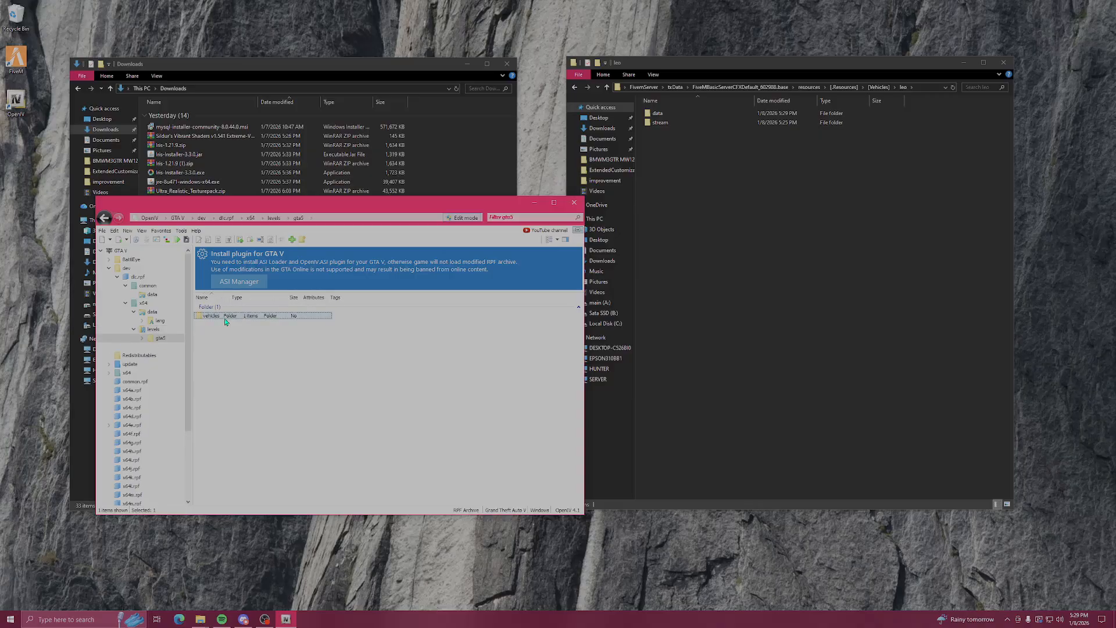
double_click(226, 318)
left_click(219, 317)
double_click(218, 317)
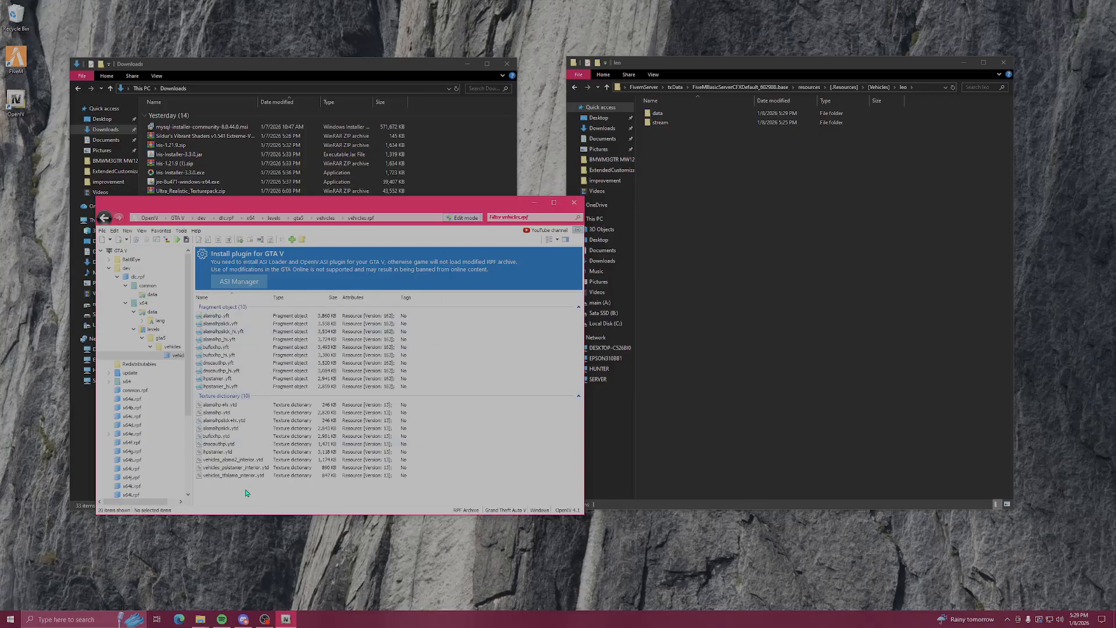
Copy all fragment objects and texture dictionaries from vehicles.rpf into leo's stream folder
left_click_drag(245, 493, 246, 315)
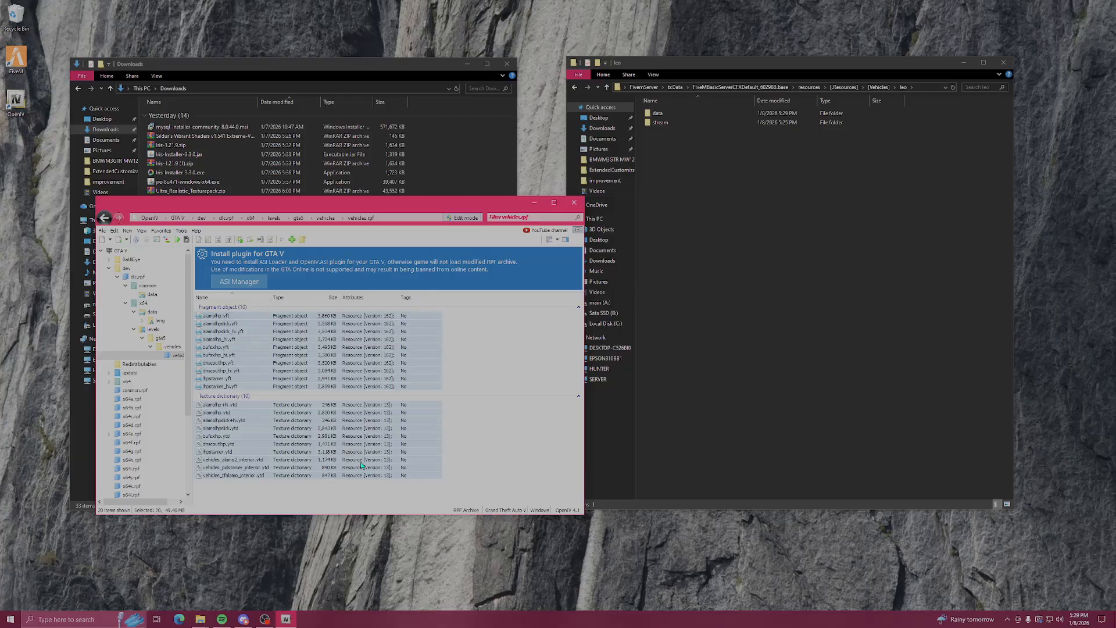
left_click_drag(233, 371, 347, 368)
left_click_drag(675, 178, 669, 123)
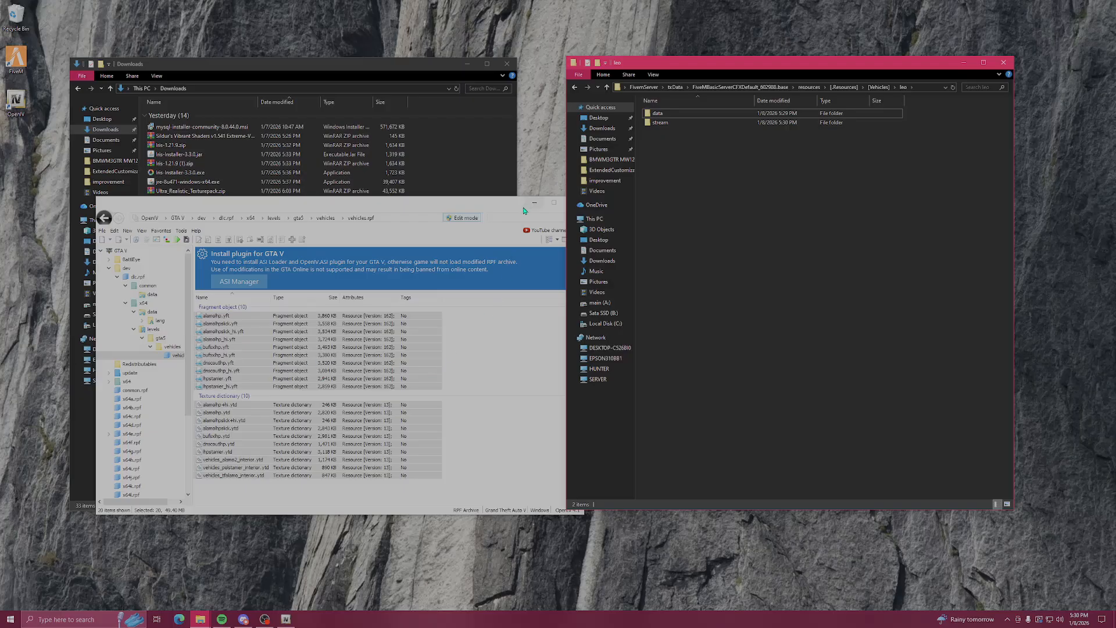
Close OpenIV and the Downloads folder window
left_click_drag(523, 211, 414, 231)
left_click(464, 230)
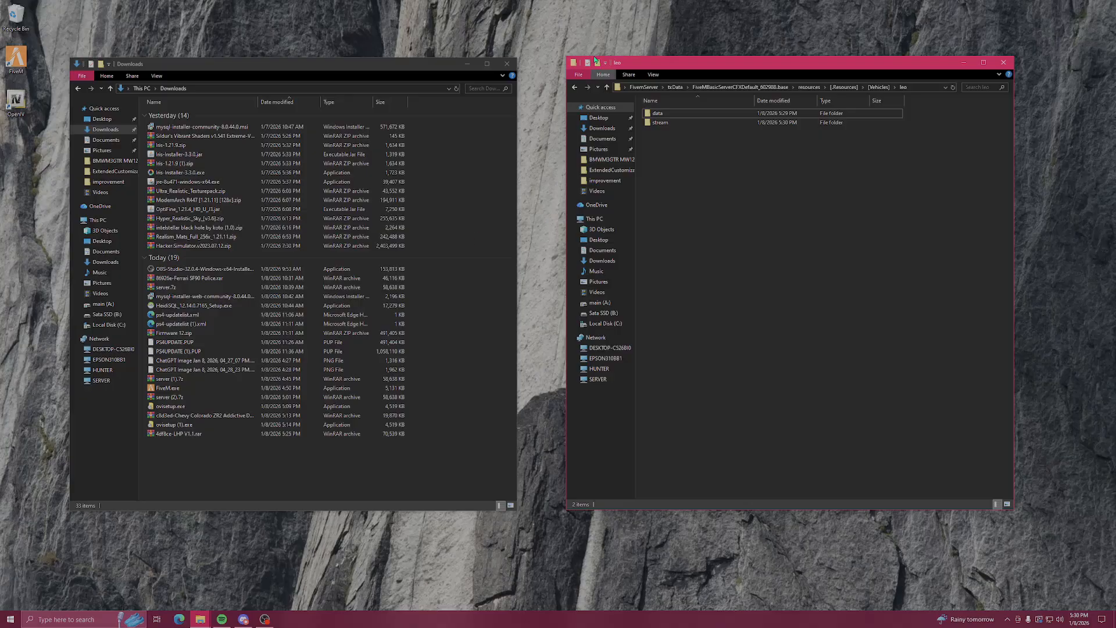
left_click(508, 64)
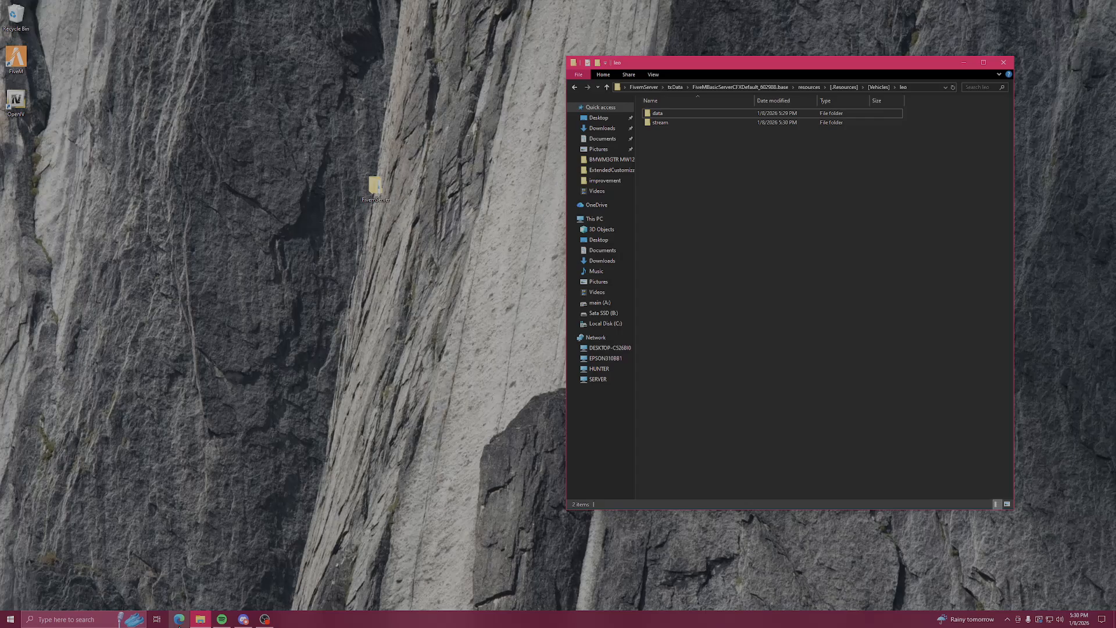
Switch to Microsoft Edge and search the web for "fxmanifest.lua"
left_click(179, 624)
left_click_drag(244, 231, 606, 188)
type("fxmanmi")
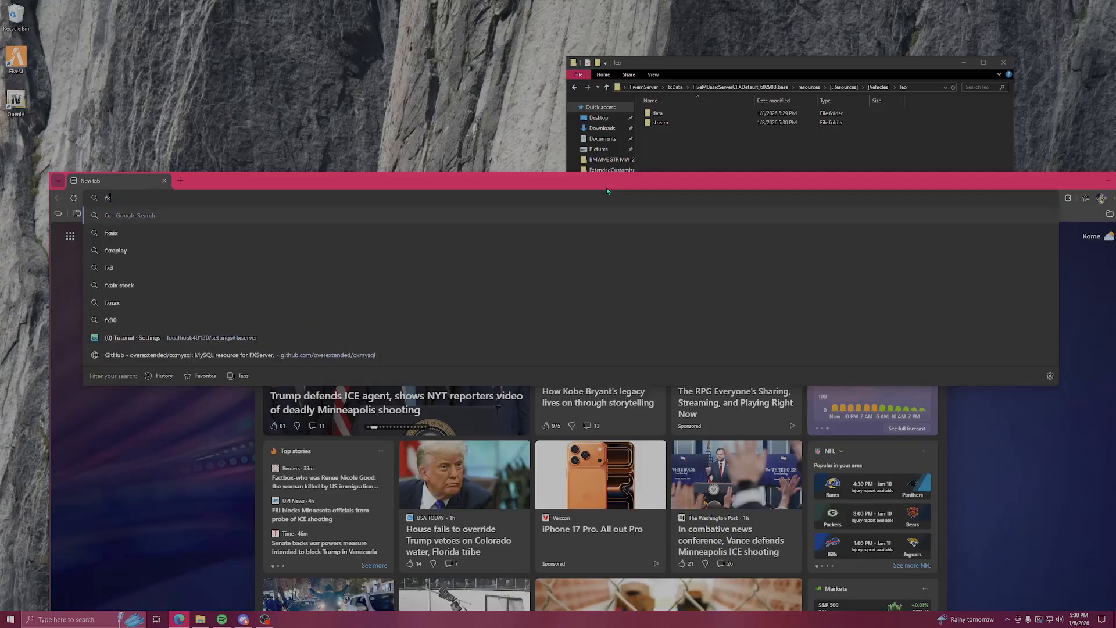
key("BackSpace")
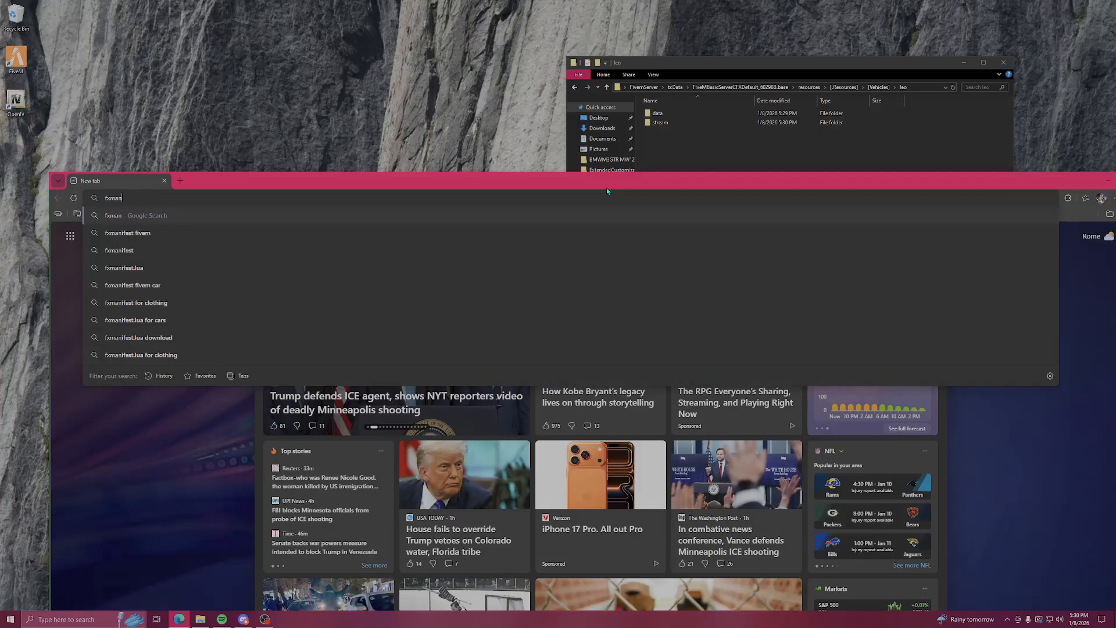
type("ifest.lua")
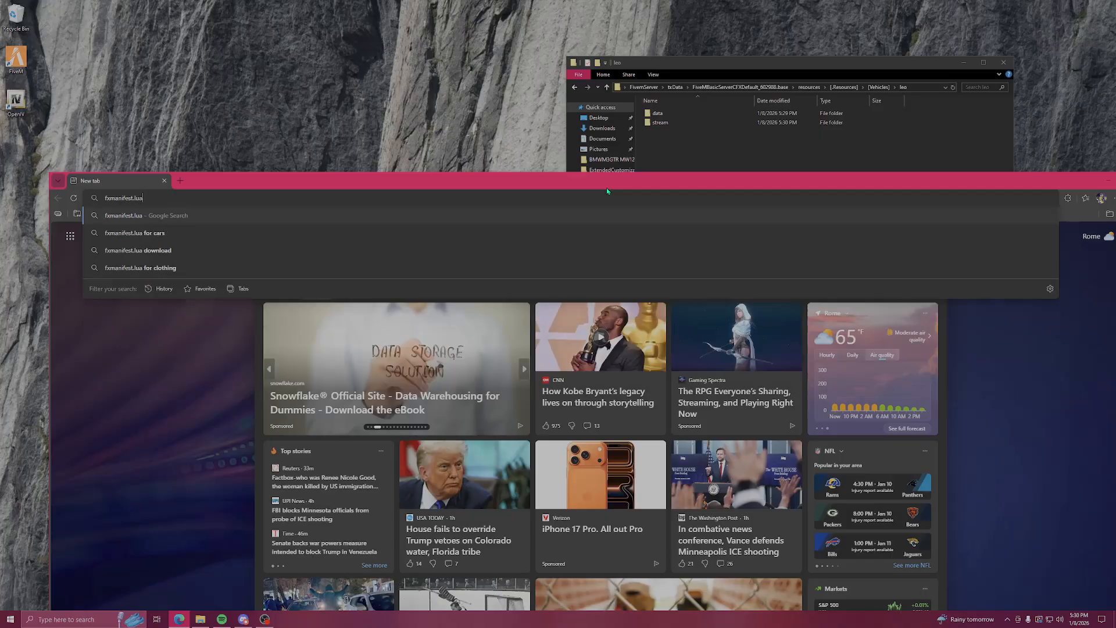
key("Return")
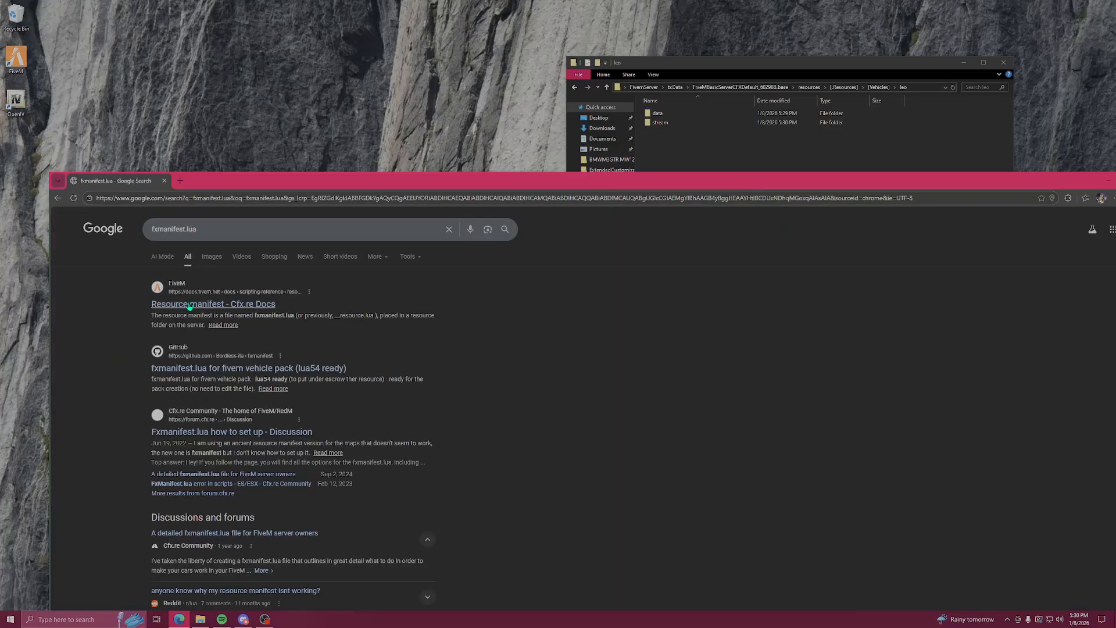
Examine the example manifest on the Cfx.re Docs Resource manifest page and return to the search results
left_click(194, 310)
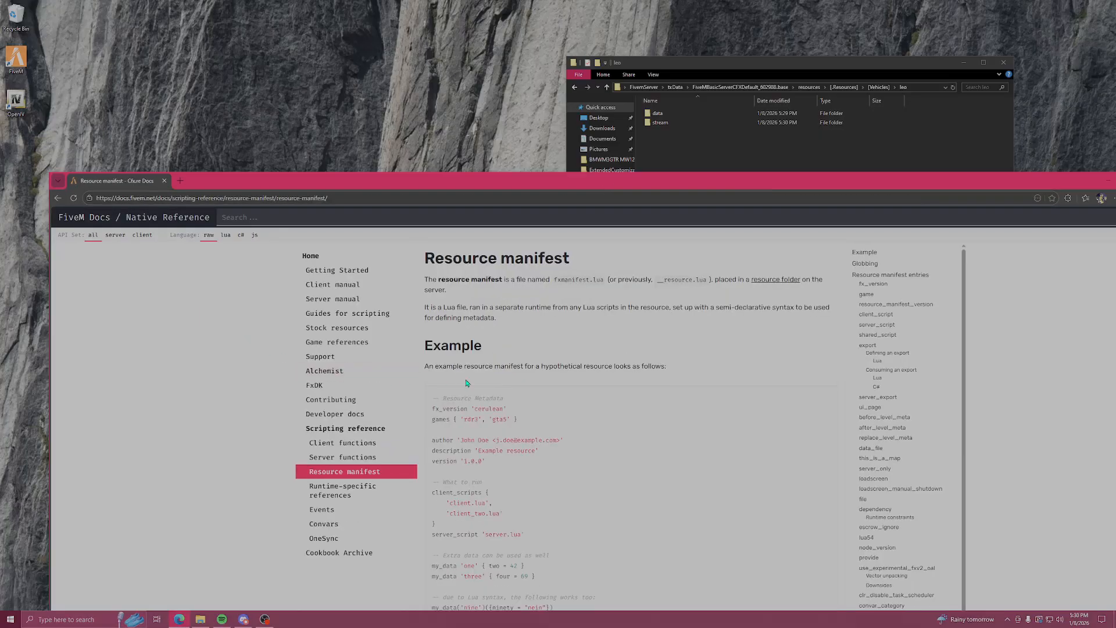
scroll(524, 384, "down", 4)
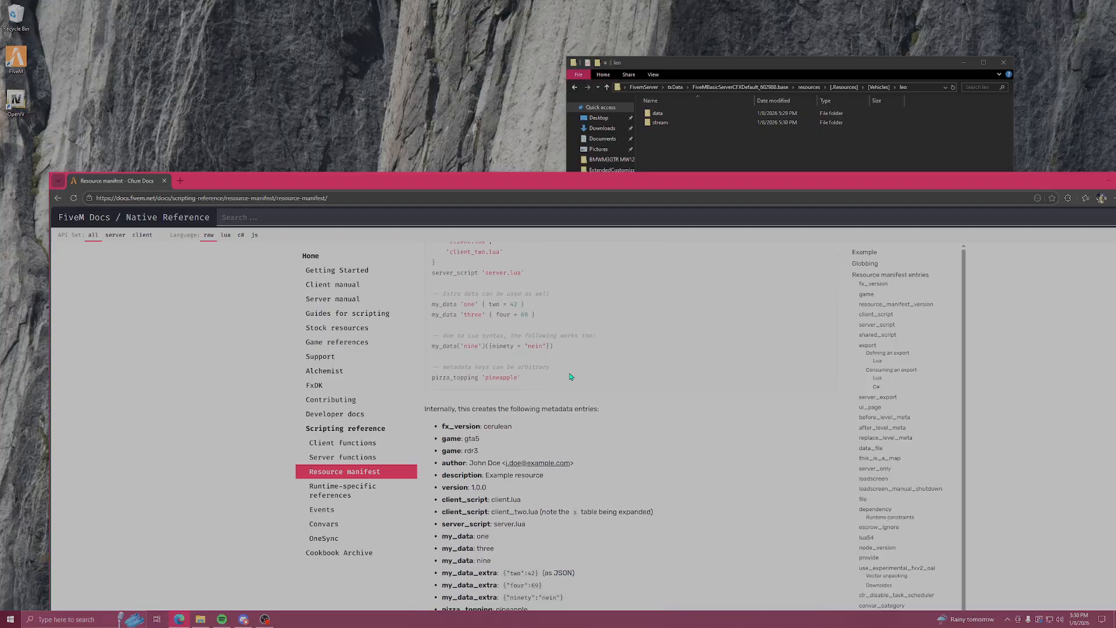
scroll(603, 384, "up", 2)
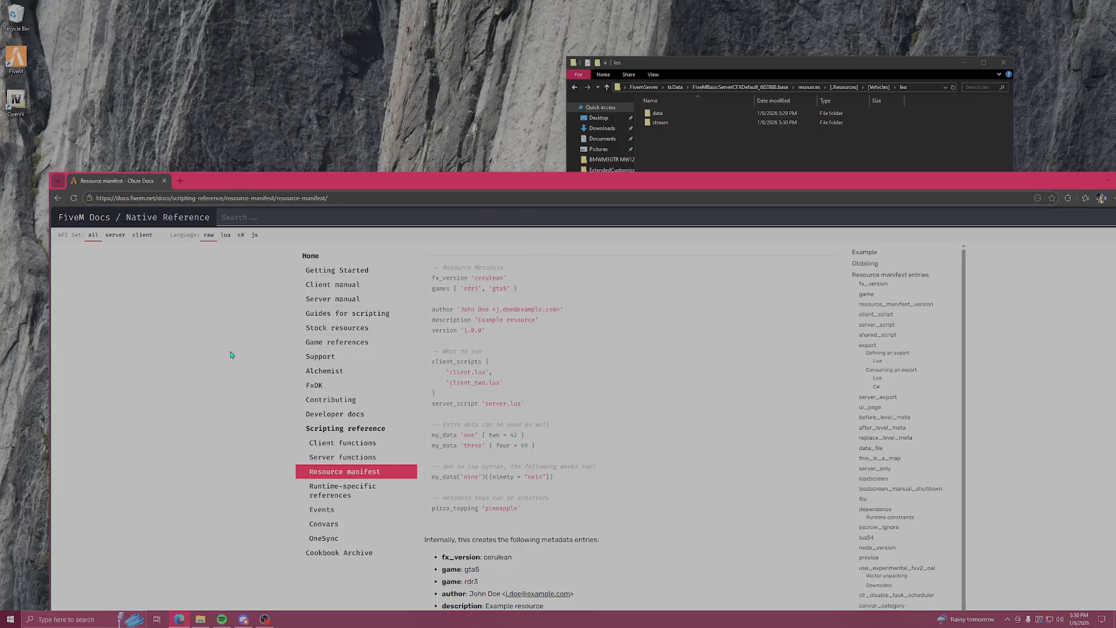
key("alt+Left")
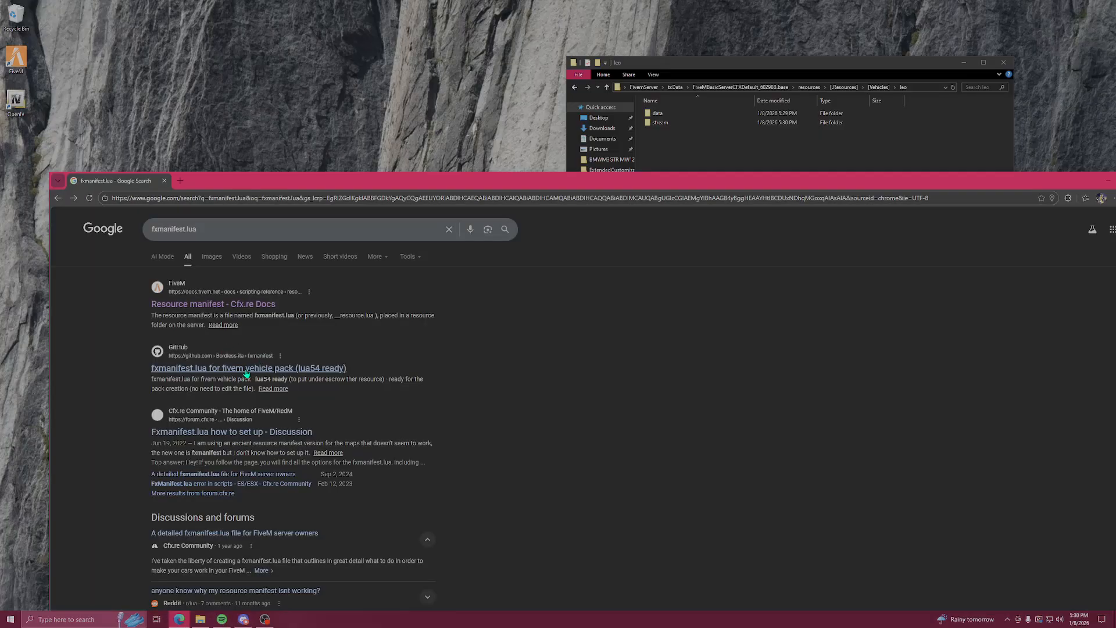
Download the ZIP of the GitHub fxmanifest.lua repository for FiveM vehicle packs and show the file in its folder
left_click(237, 372)
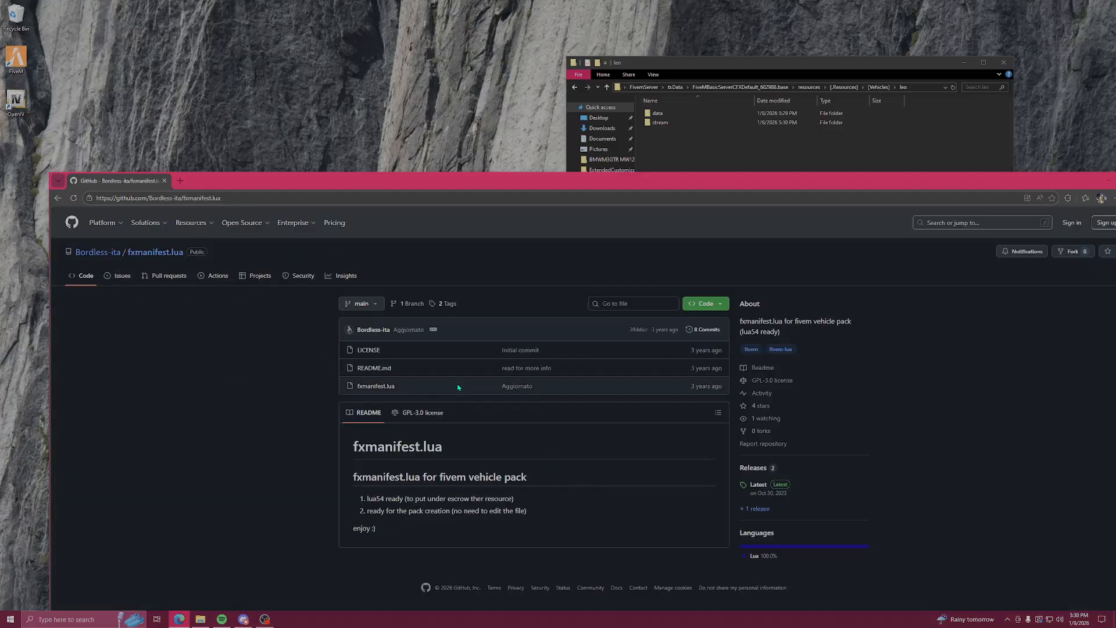
left_click(705, 303)
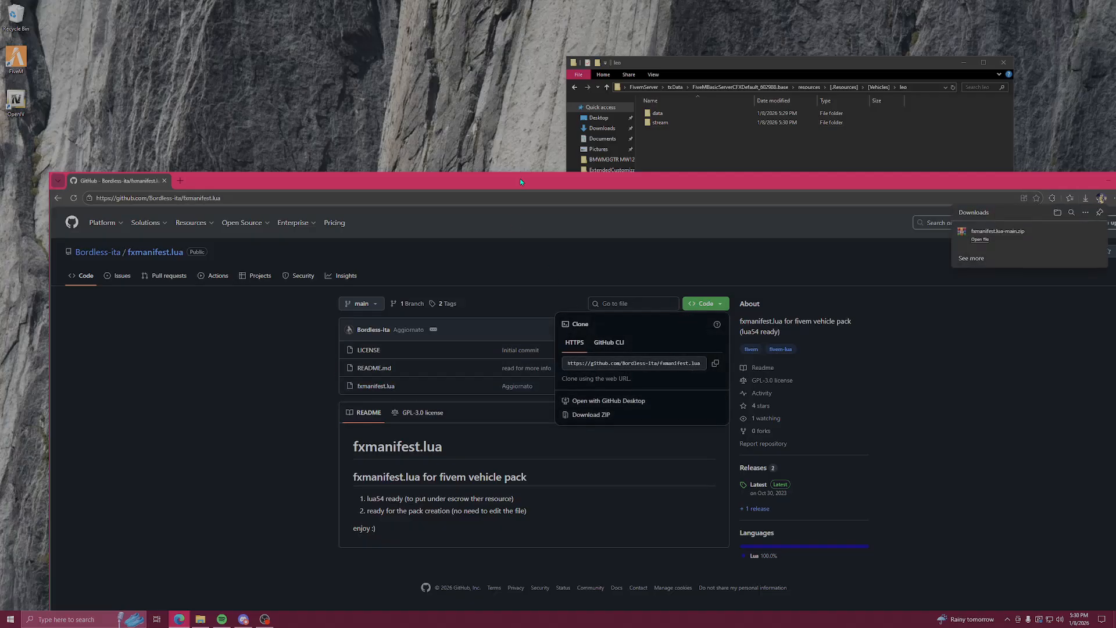
left_click_drag(495, 186, 102, 288)
left_click(691, 294)
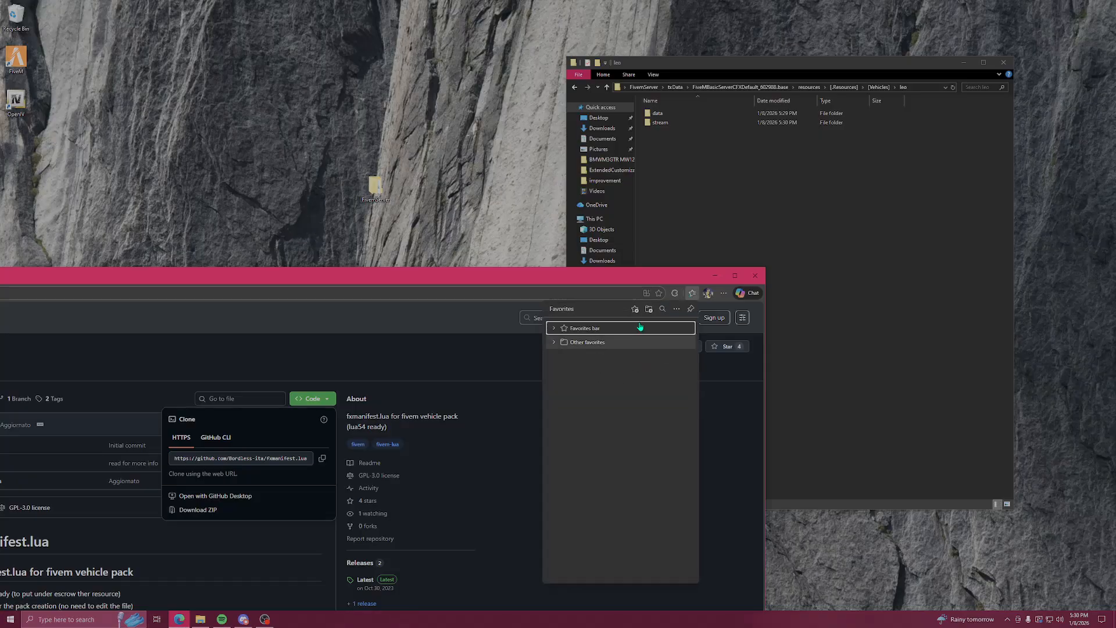
left_click(723, 294)
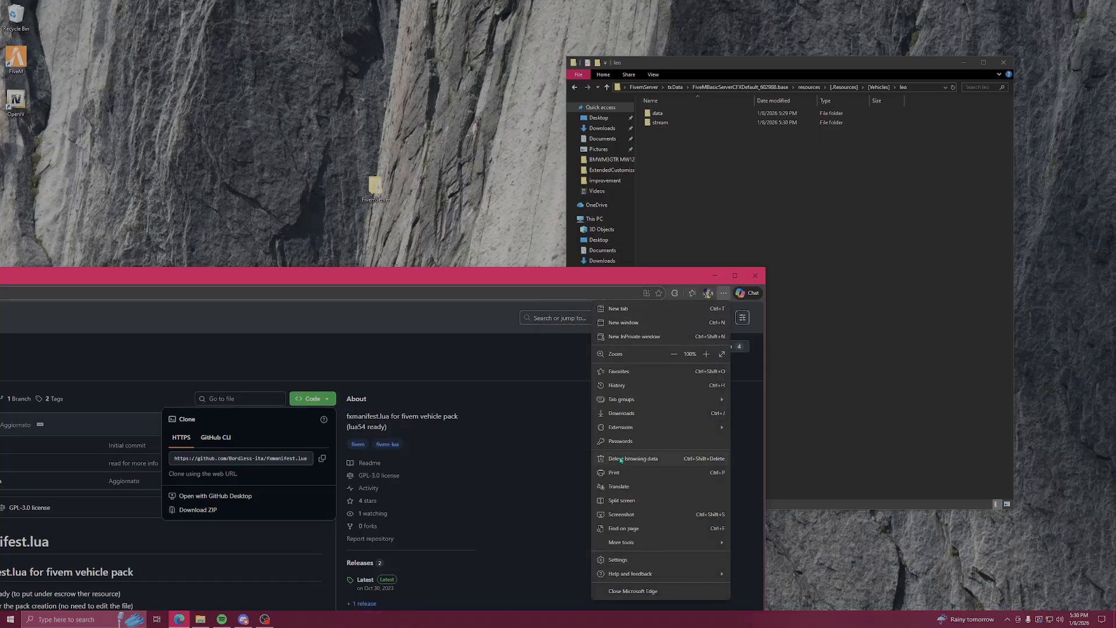
left_click(631, 414)
left_click(693, 327)
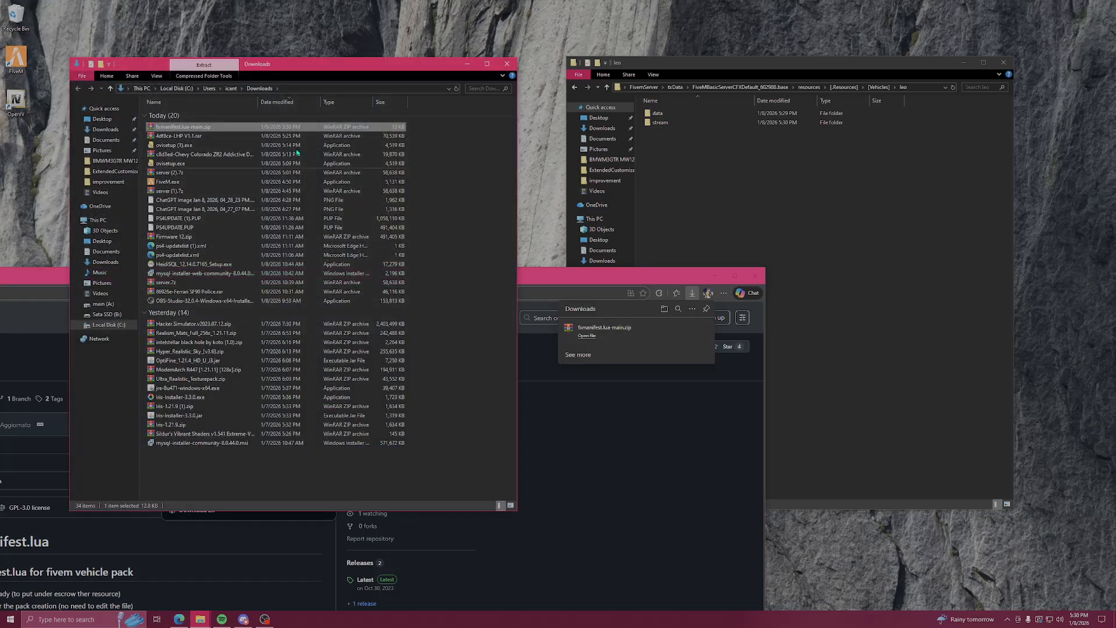
Open fxmanifest.lua-main.zip and extract fxmanifest.lua from its main folder into the leo folder
double_click(229, 126)
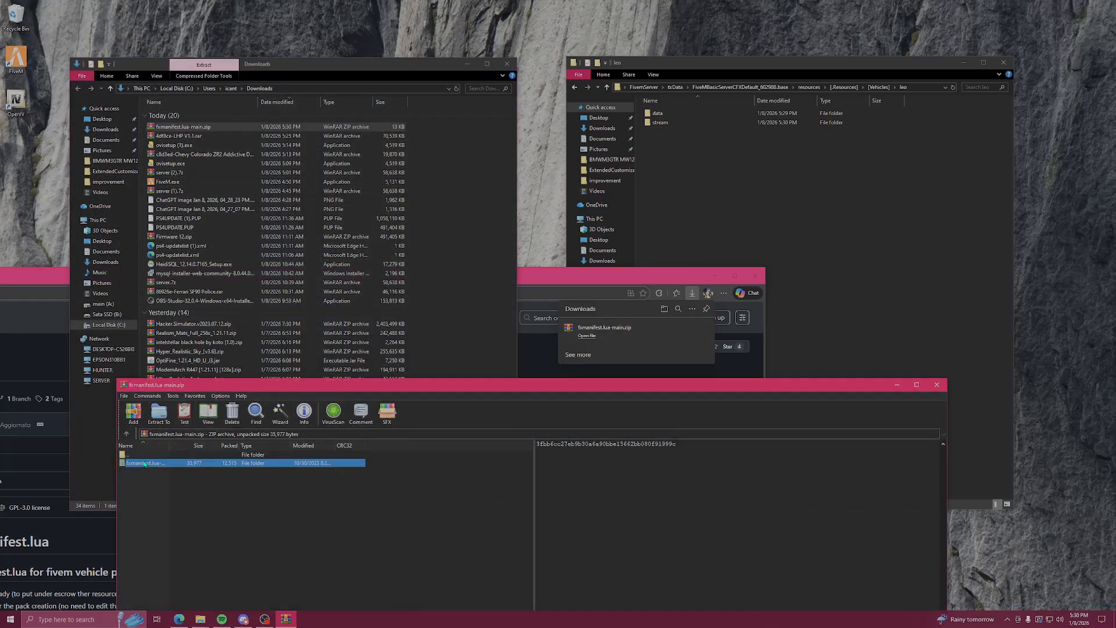
left_click(139, 463)
left_click_drag(714, 205, 694, 197)
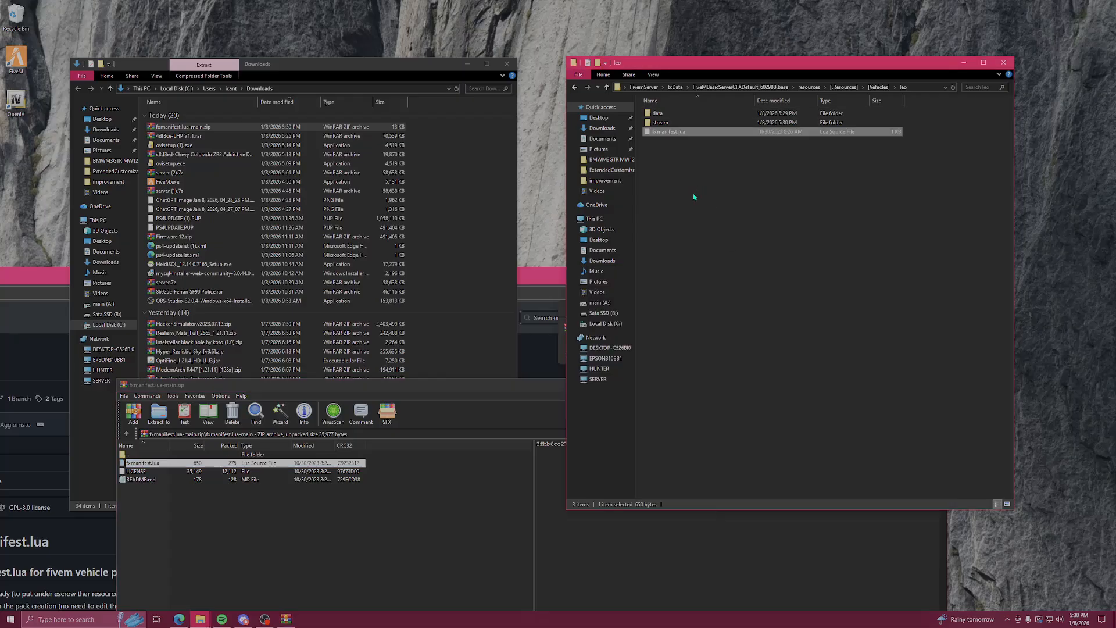
Close the Downloads folder, the fxmanifest archive and the browser
left_click(507, 64)
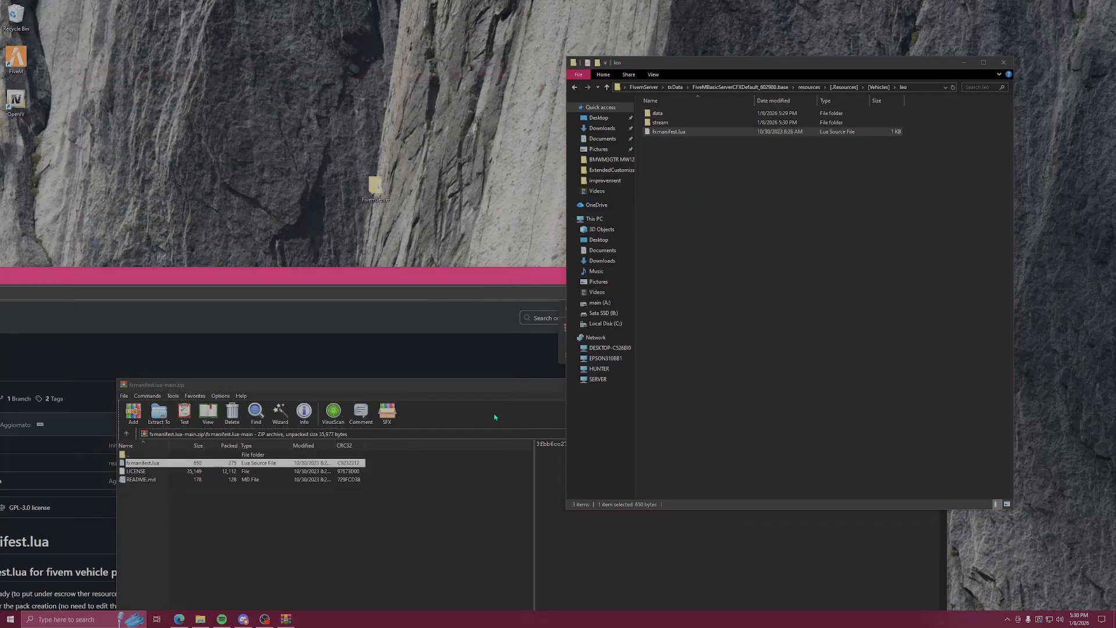
left_click_drag(685, 393, 519, 388)
left_click(771, 381)
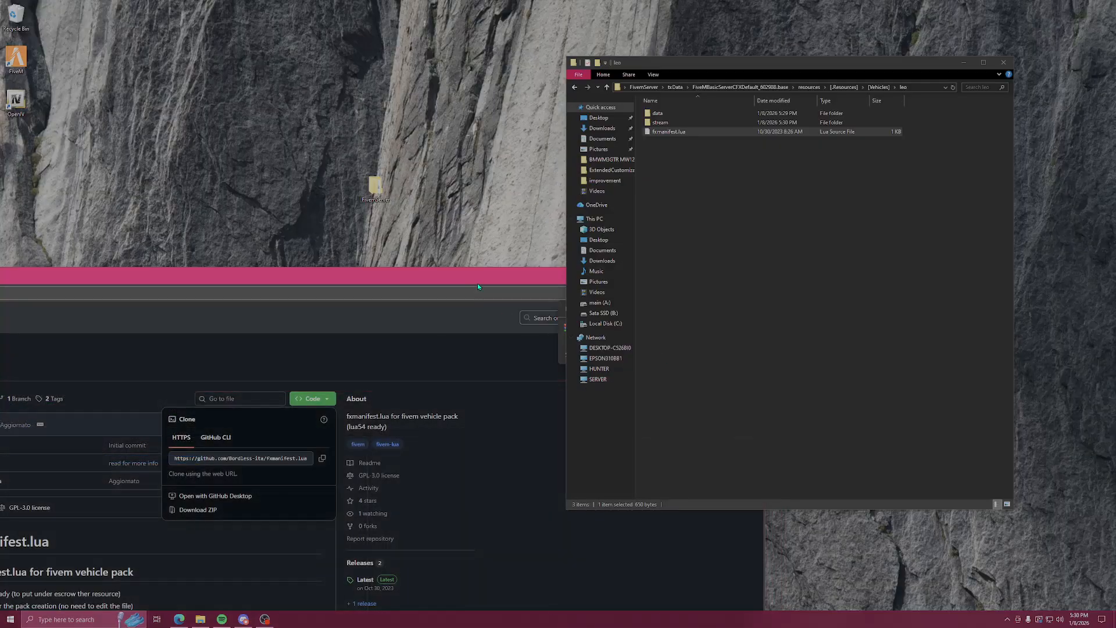
left_click_drag(477, 283, 474, 316)
left_click(594, 314)
Copy fxmanifest.lua from the leo folder into the civilian folder and return to the Vehicles folder
right_click(688, 131)
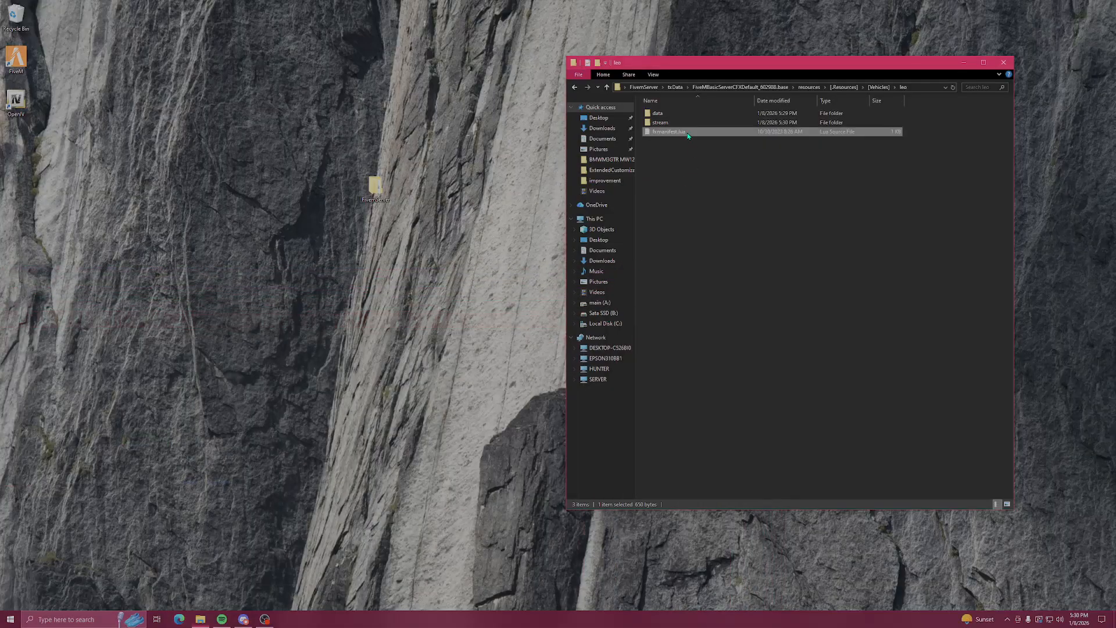
left_click(717, 266)
left_click(710, 294)
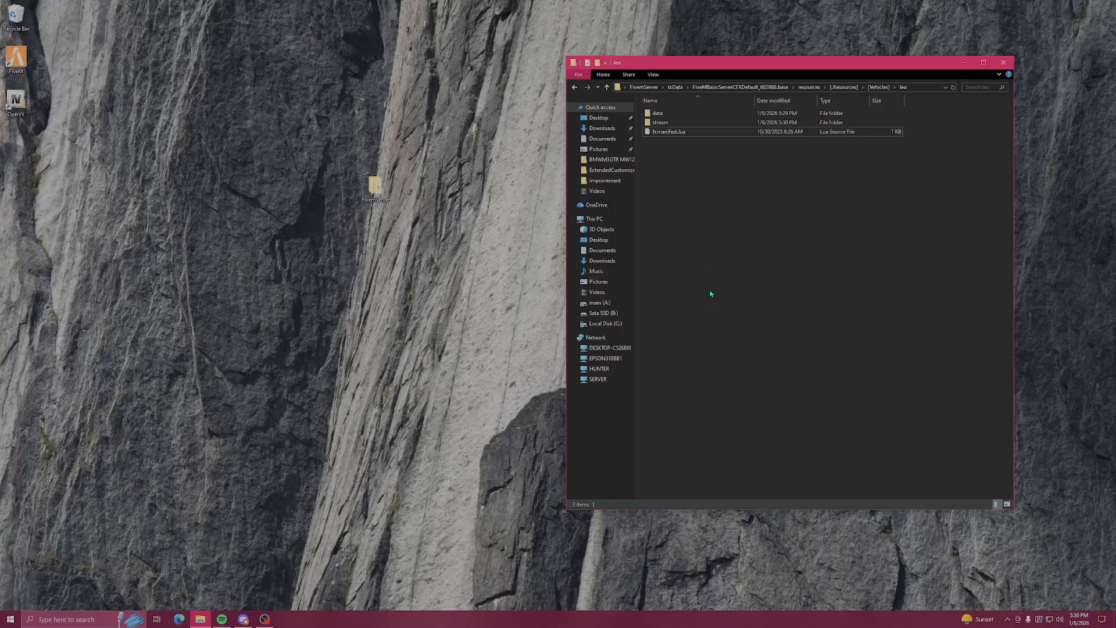
key("alt+Up")
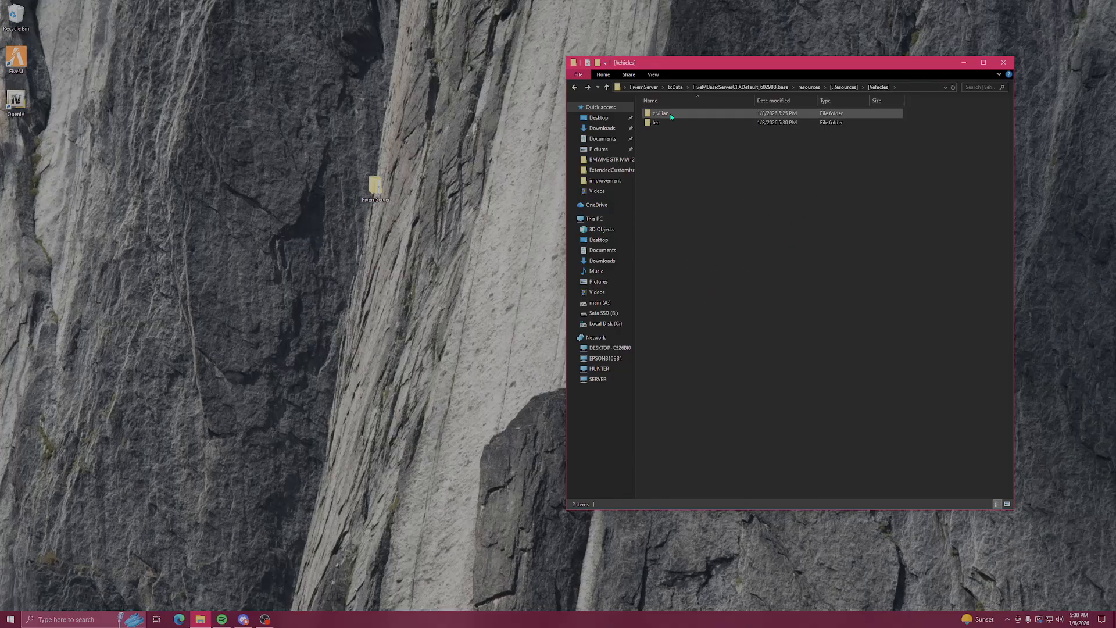
double_click(666, 114)
right_click(676, 207)
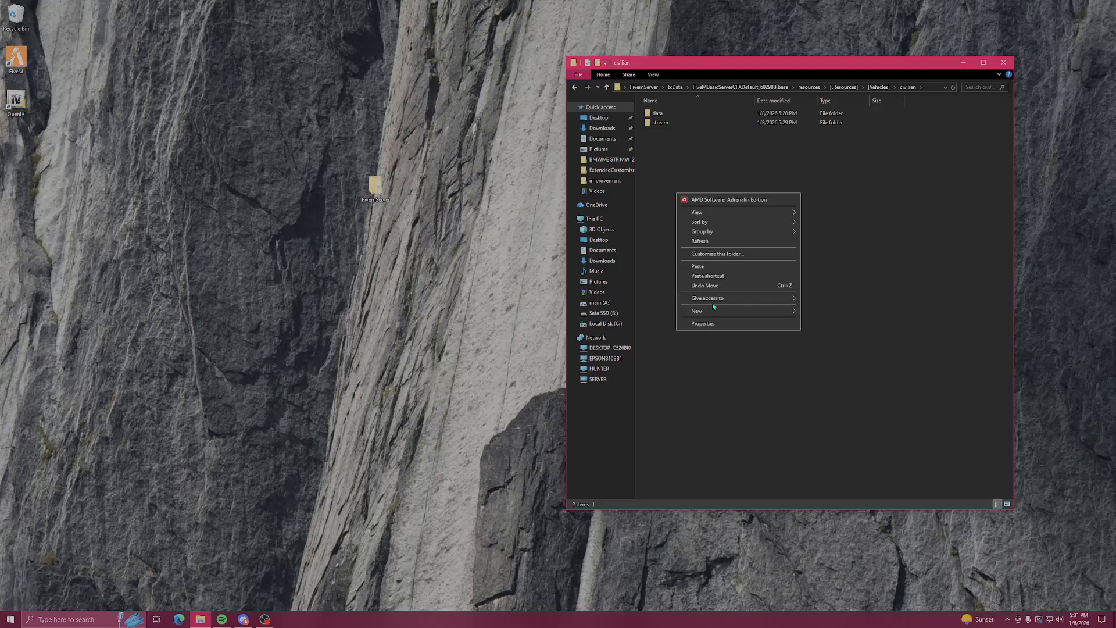
left_click(718, 266)
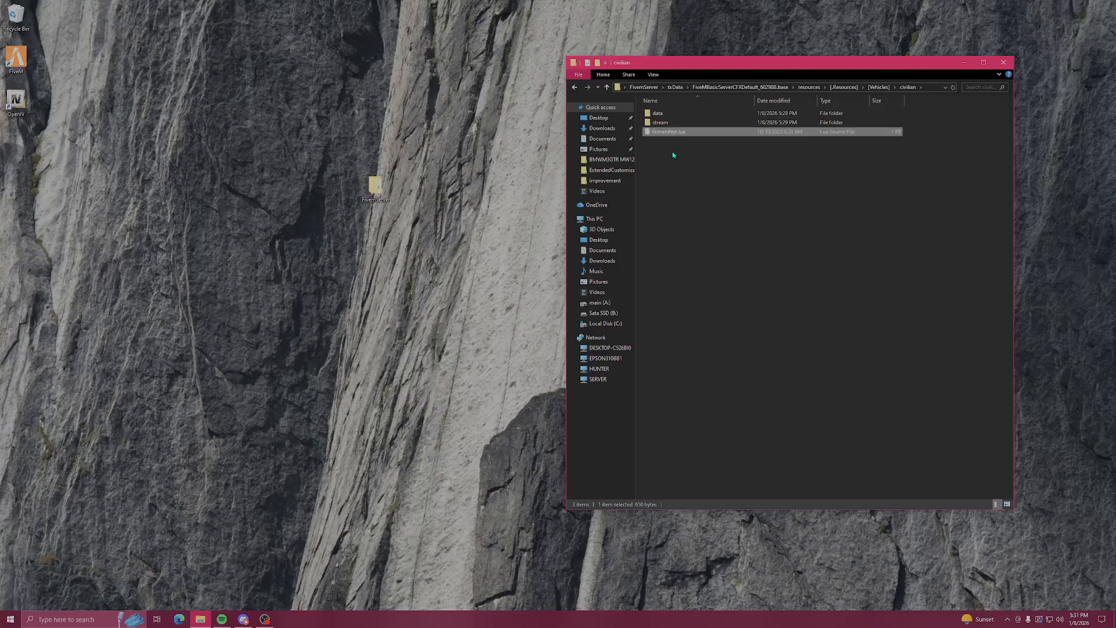
left_click(574, 88)
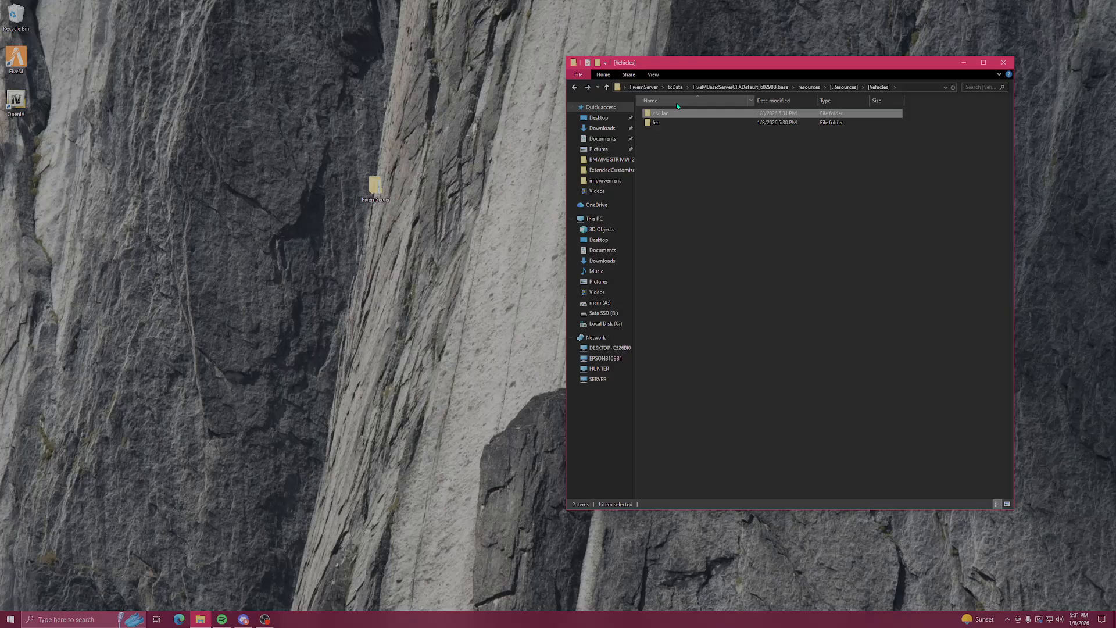
Close the resources folder, run FXServer.exe from the artifacts folder of FivemServer, and launch FiveM
left_click(573, 88)
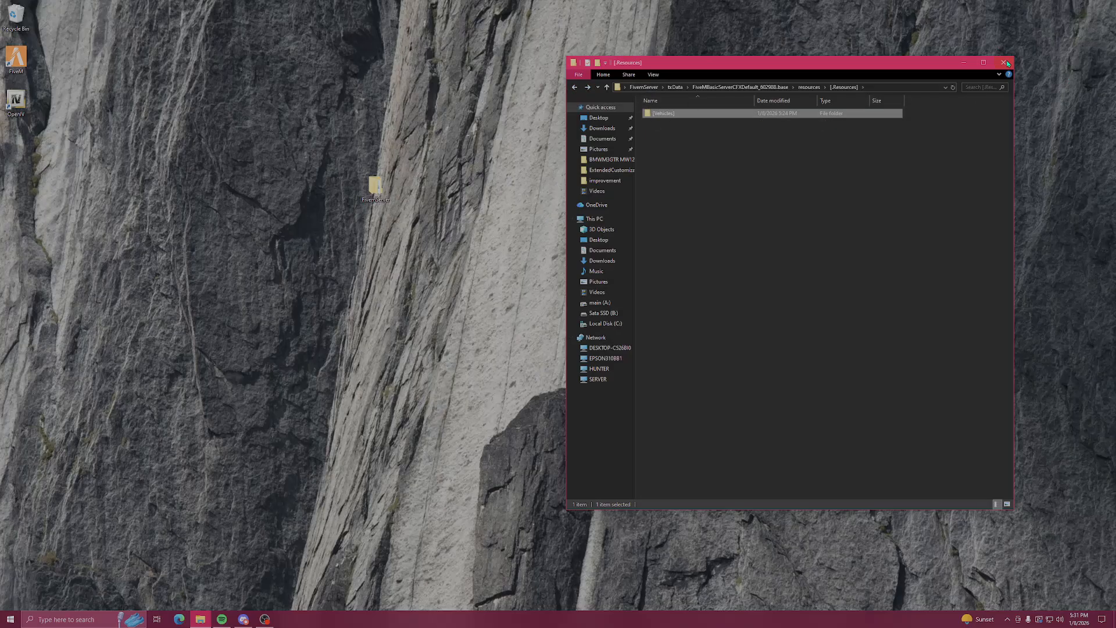
left_click(1005, 63)
double_click(383, 200)
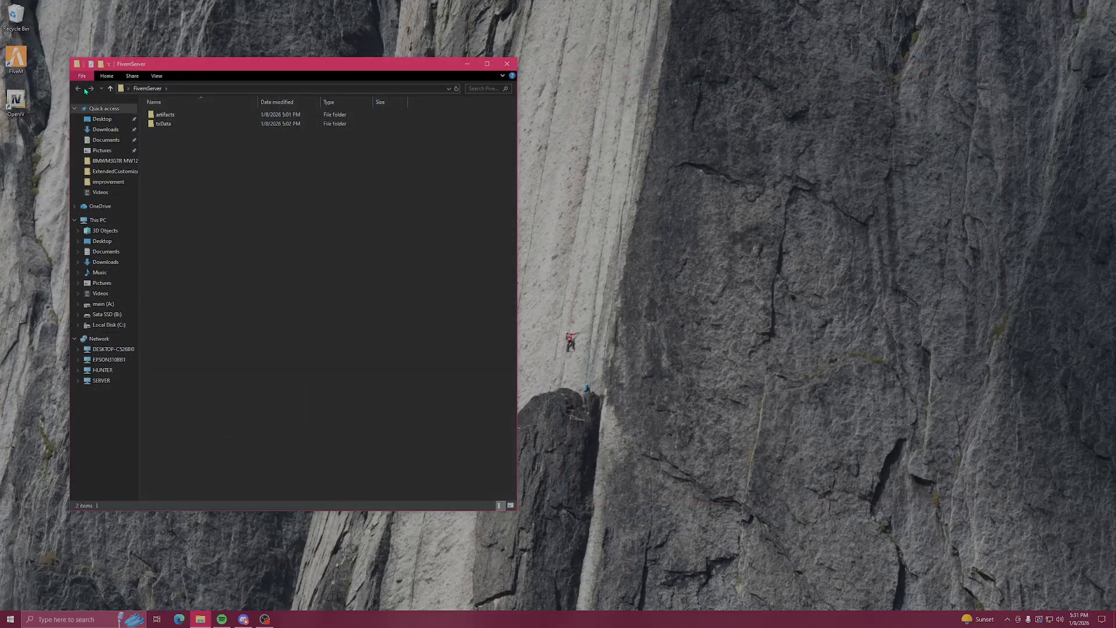
double_click(187, 115)
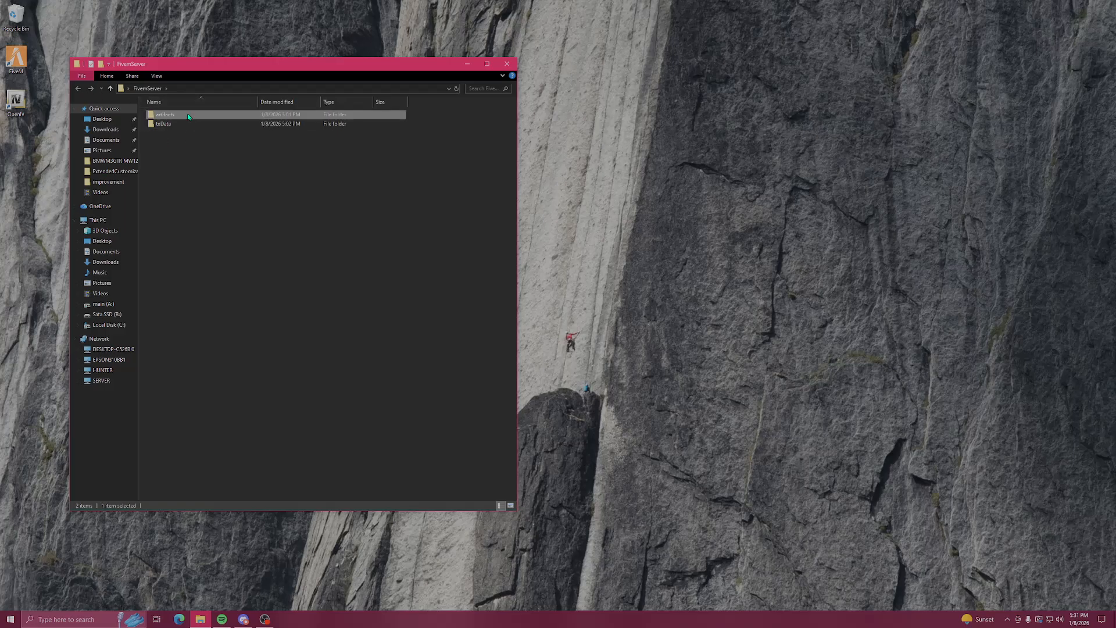
scroll(190, 261, "down", 17)
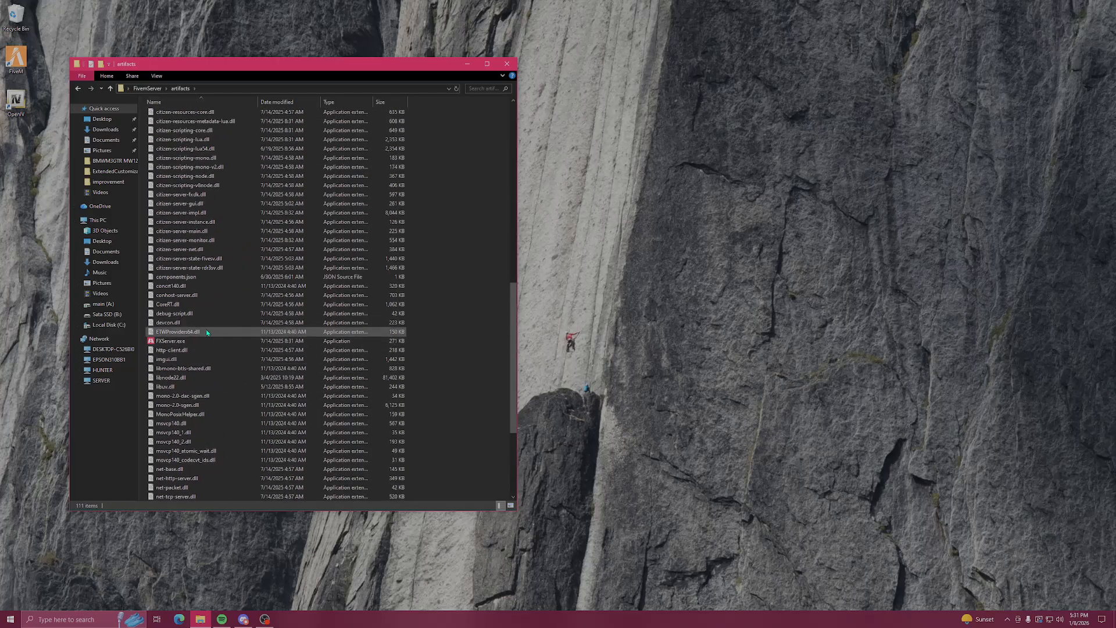
double_click(171, 341)
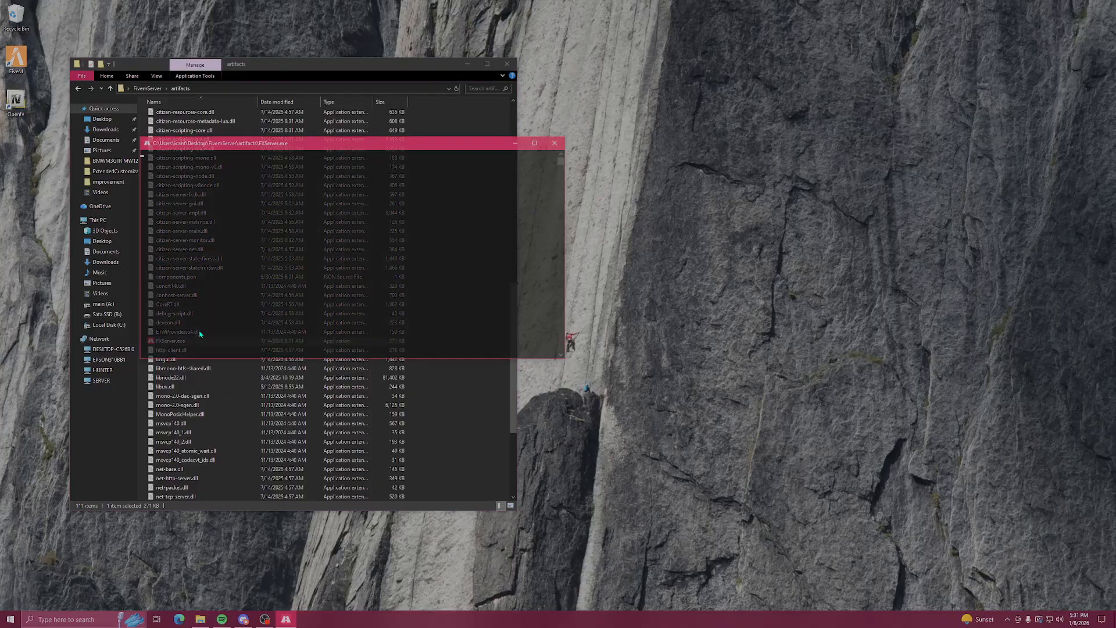
left_click(469, 63)
left_click_drag(347, 145, 1115, 175)
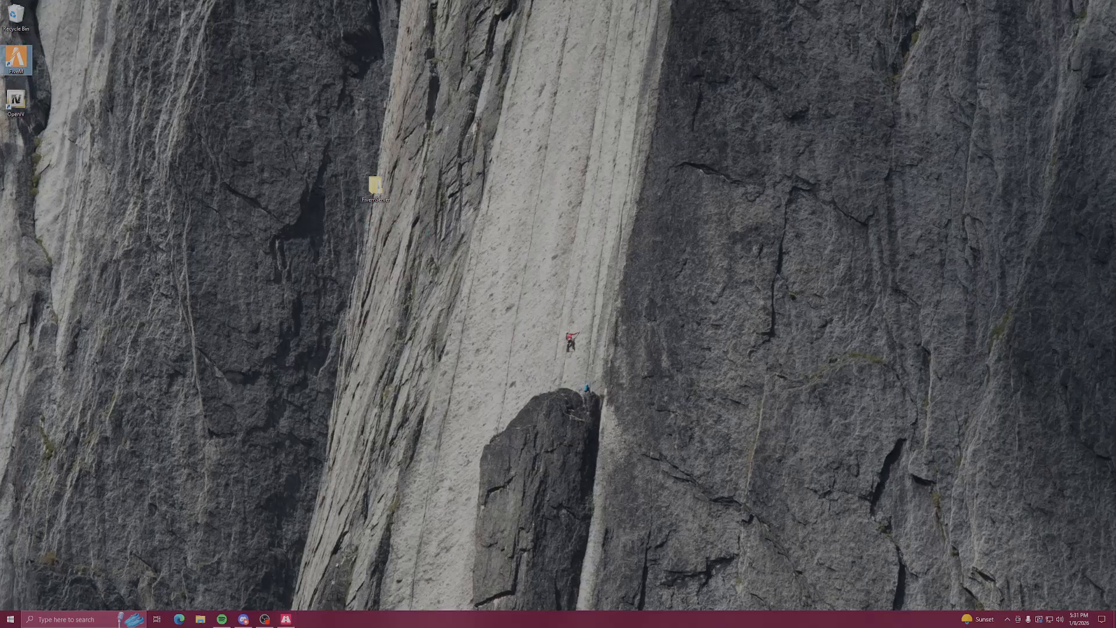
double_click(15, 58)
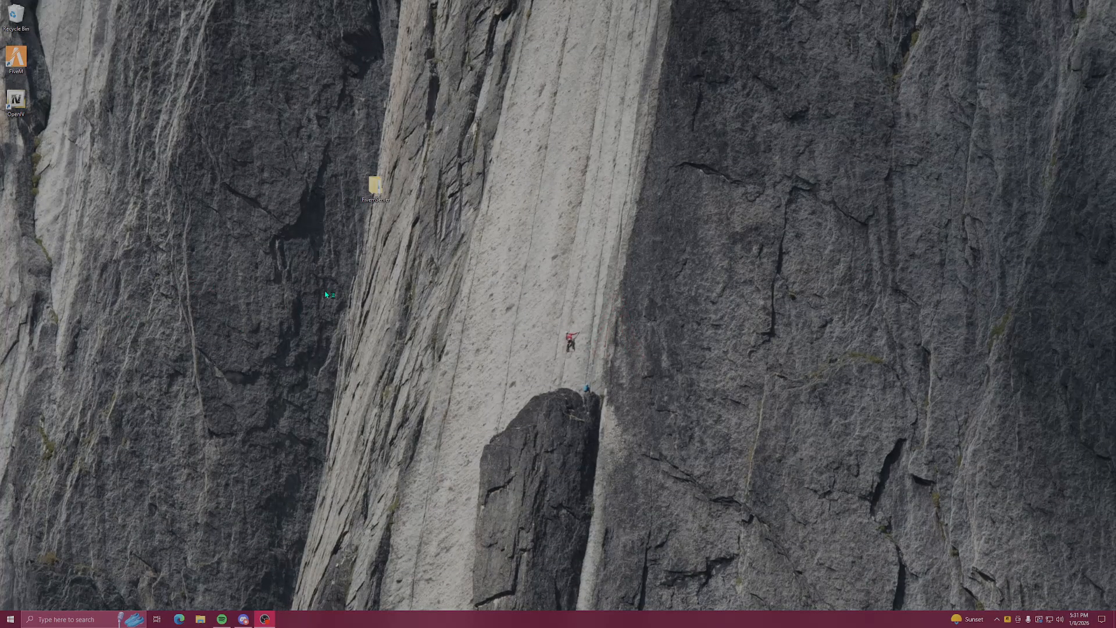
Open server.cfg from the FiveM basic server's base folder inside txData
double_click(371, 189)
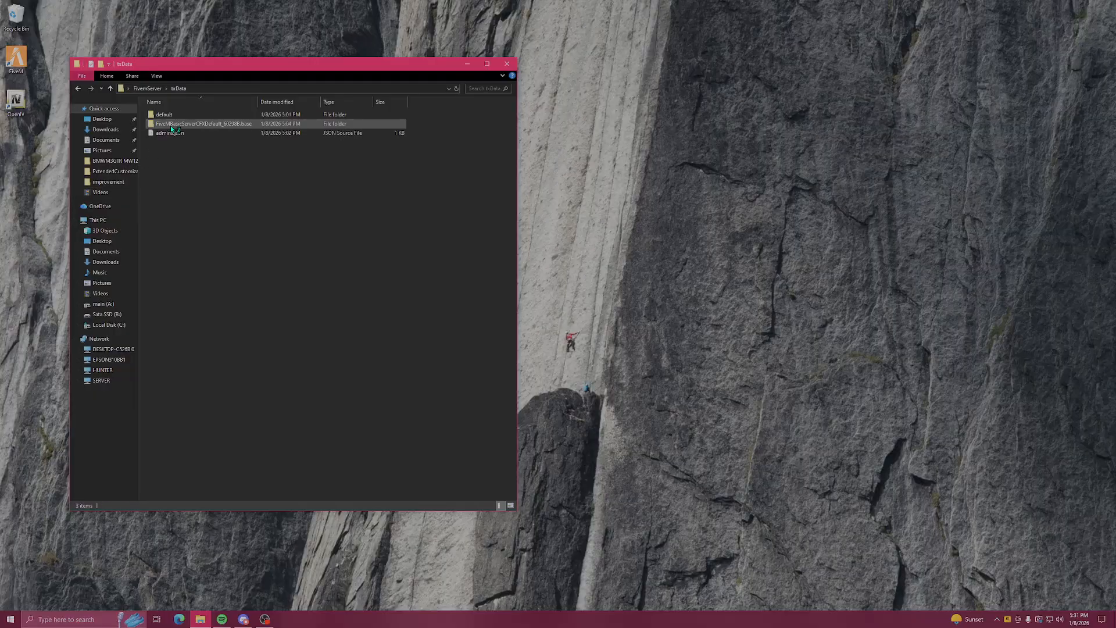
left_click(183, 124)
double_click(184, 124)
double_click(185, 142)
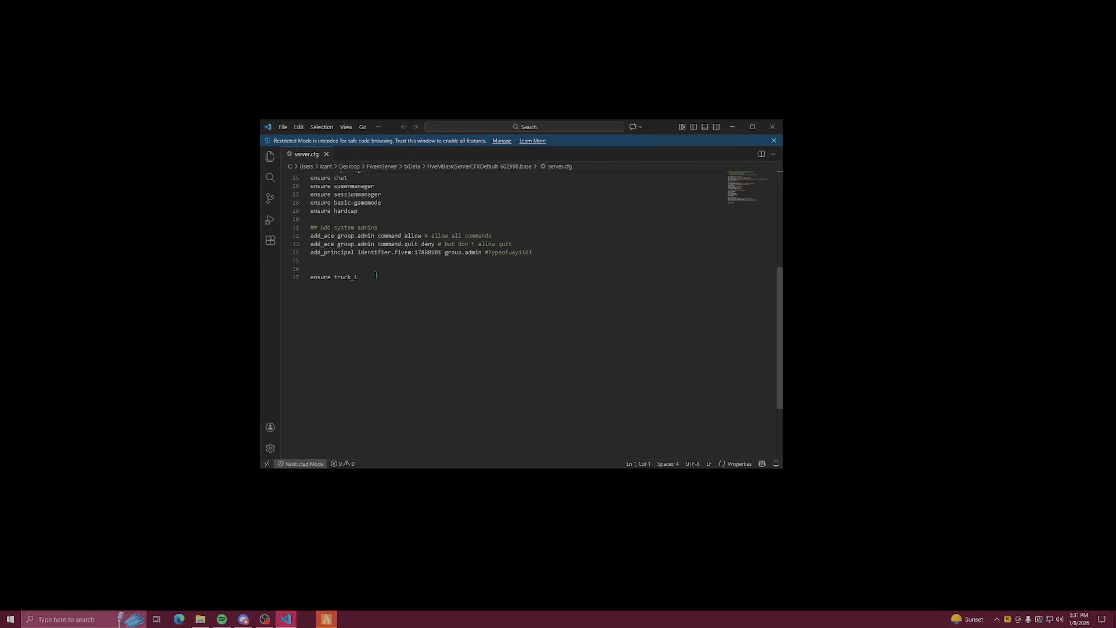
Replace the ensure truck_1 line in server.cfg with ensure civilian and ensure leo, and save and close the file
left_click_drag(359, 277, 272, 291)
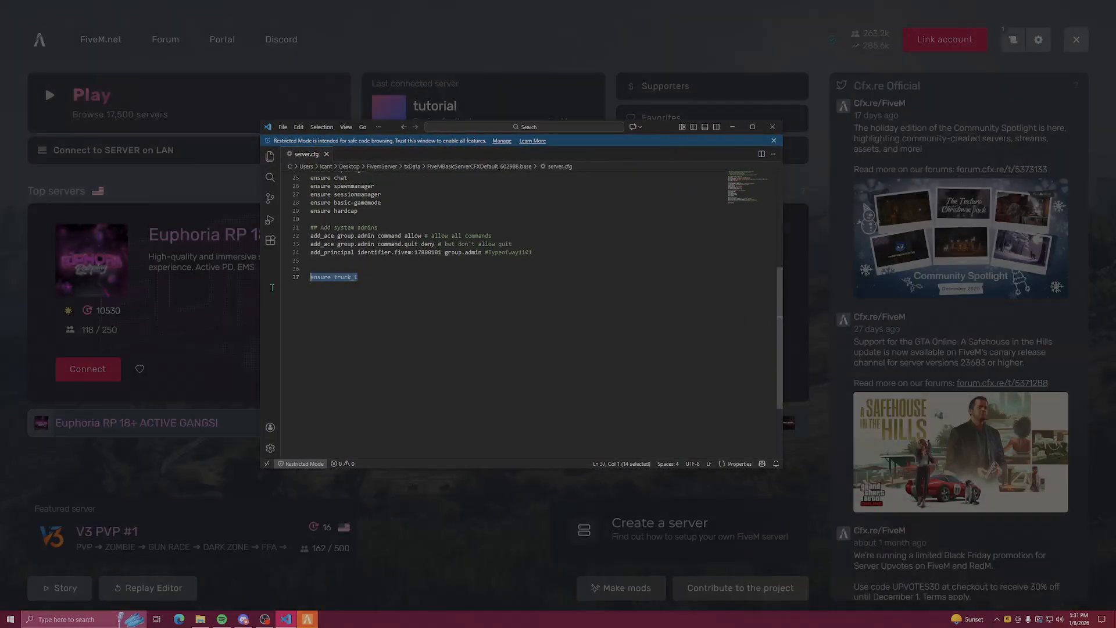
key("BackSpace")
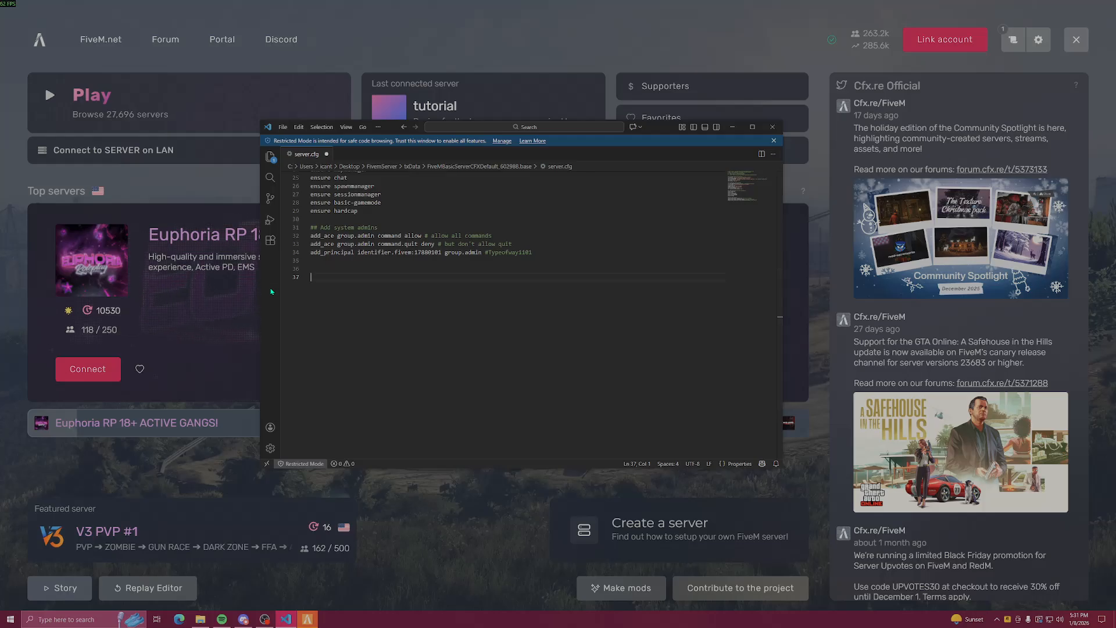
type("ensure ")
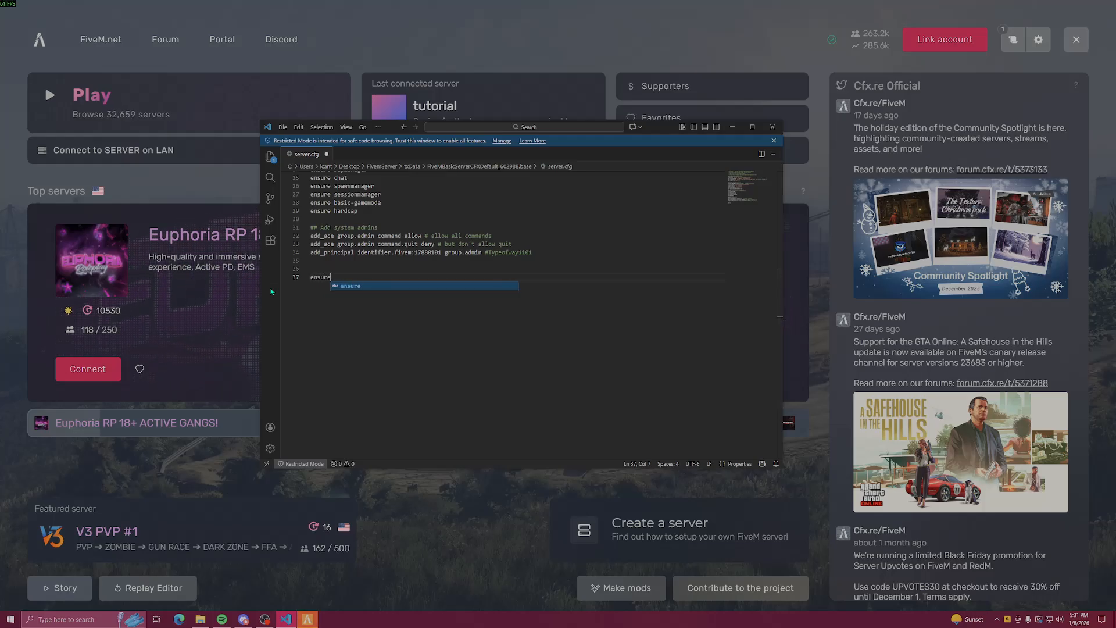
type("civilian")
key("Return")
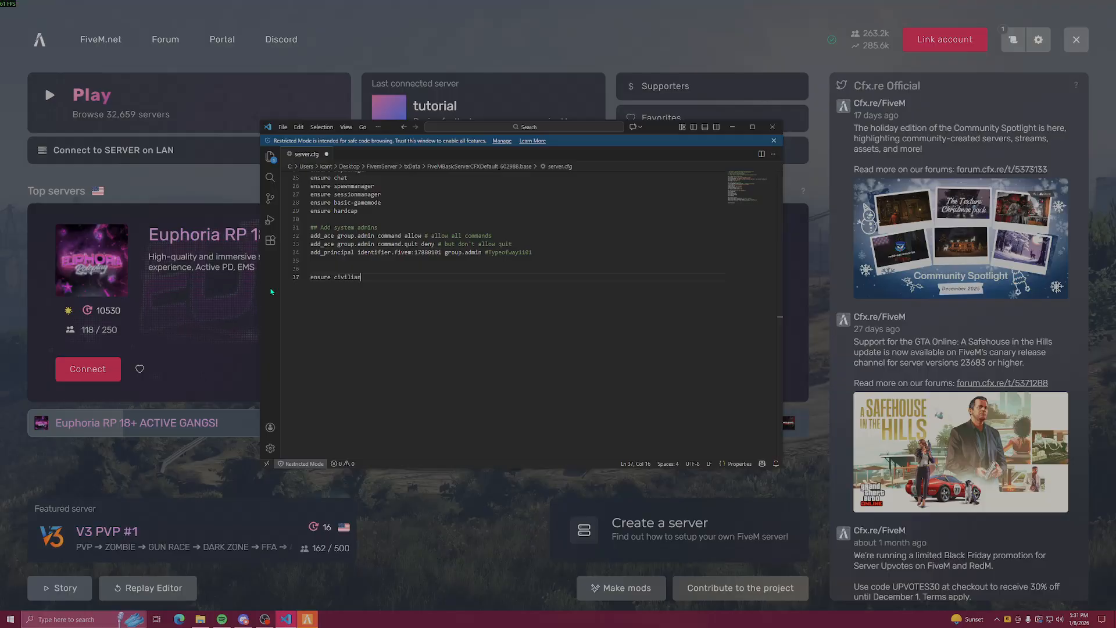
type("ensure leo")
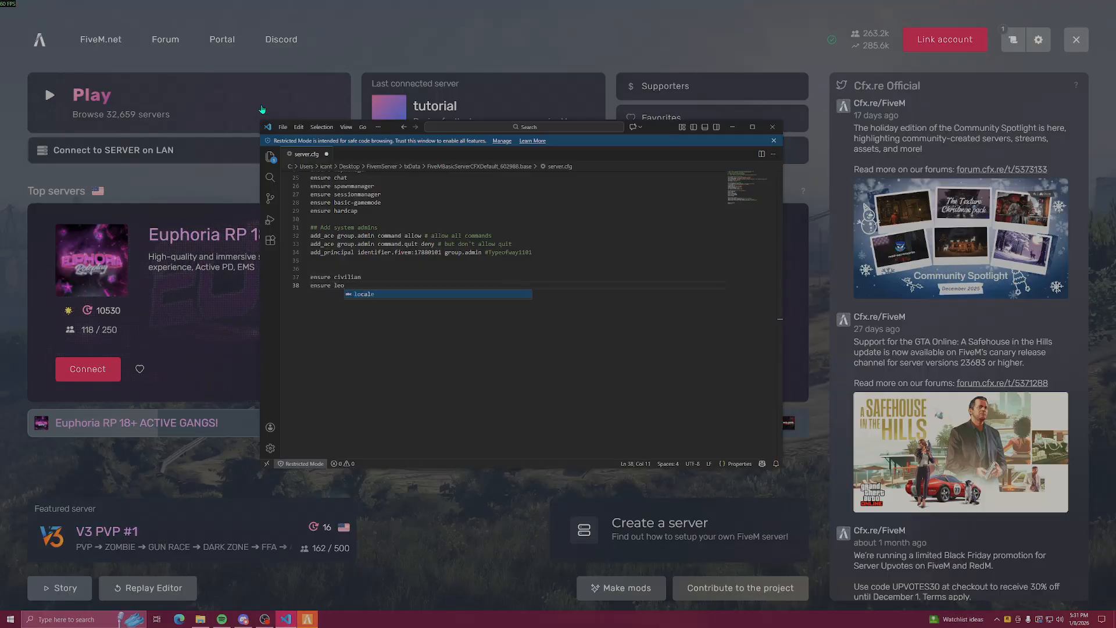
left_click(283, 127)
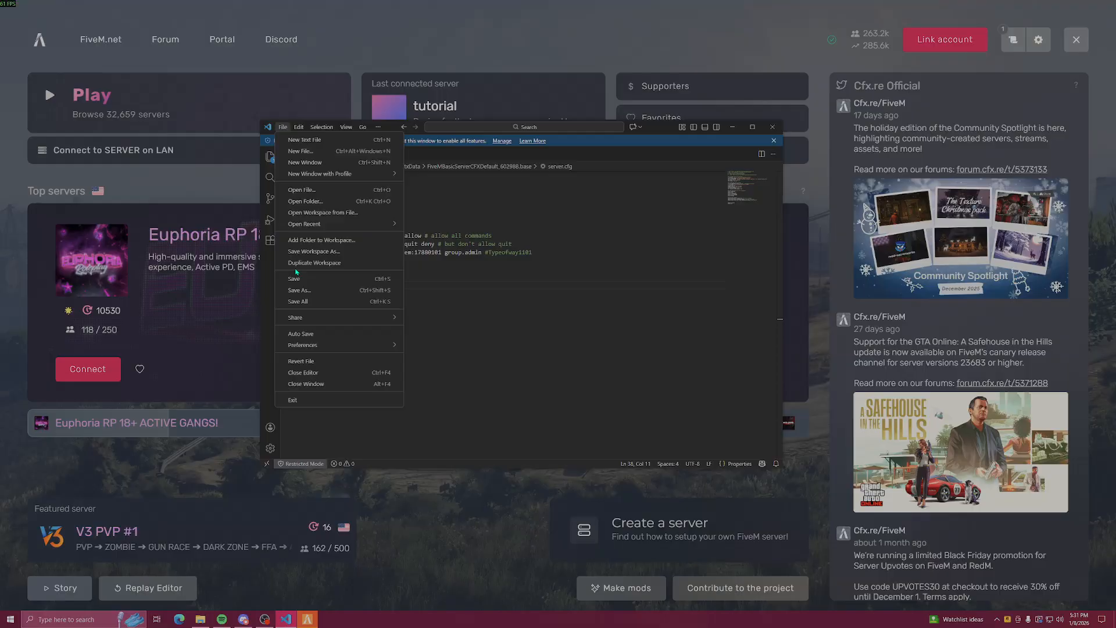
left_click(314, 277)
left_click(772, 127)
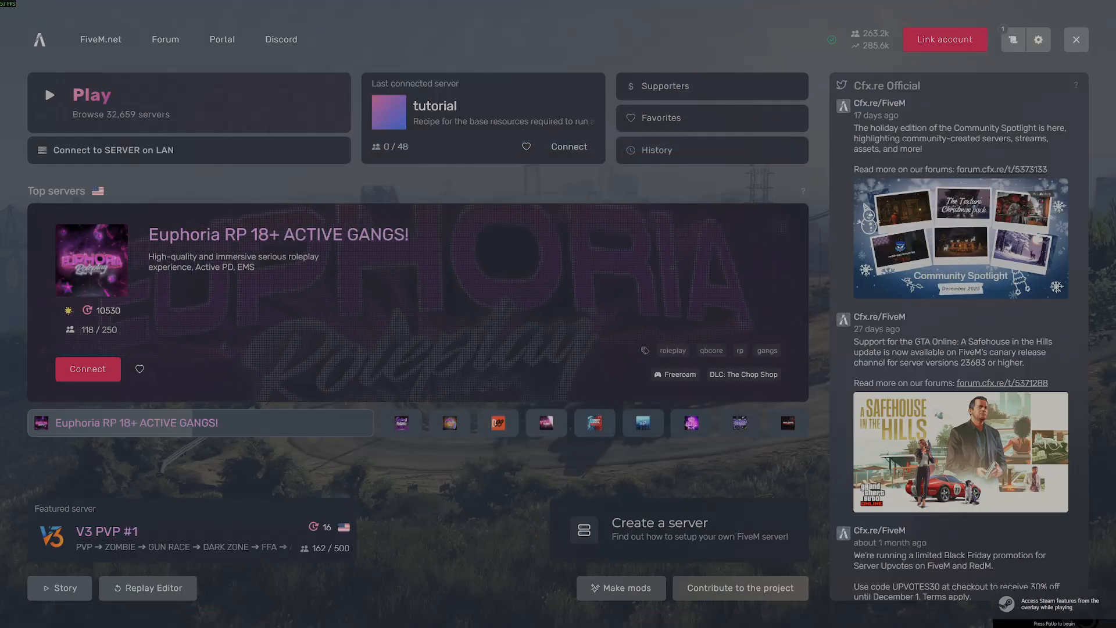
Exit FiveM to the desktop and start FXServer.exe from the FivemServer artifacts folder, closing that folder
left_click(1077, 39)
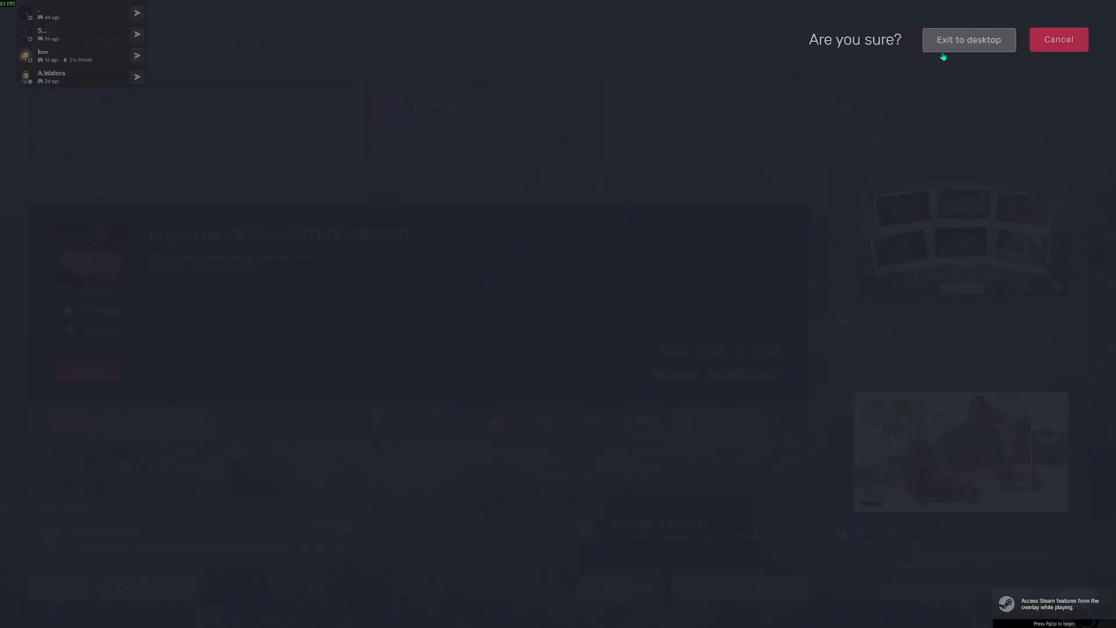
left_click(970, 39)
left_click_drag(310, 66, 770, 271)
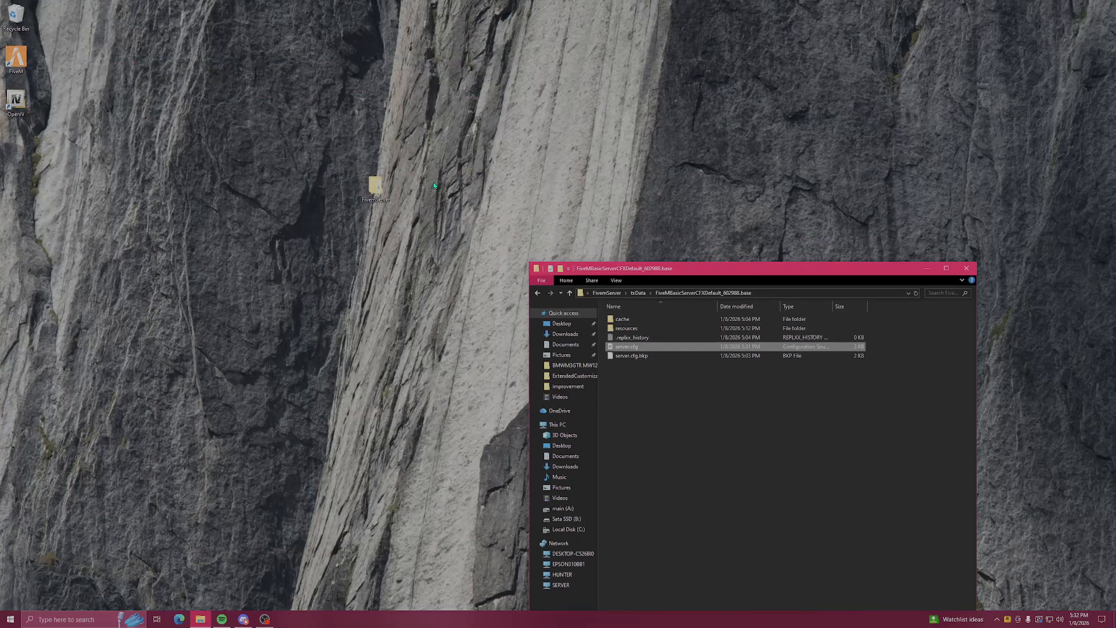
double_click(375, 186)
double_click(634, 54)
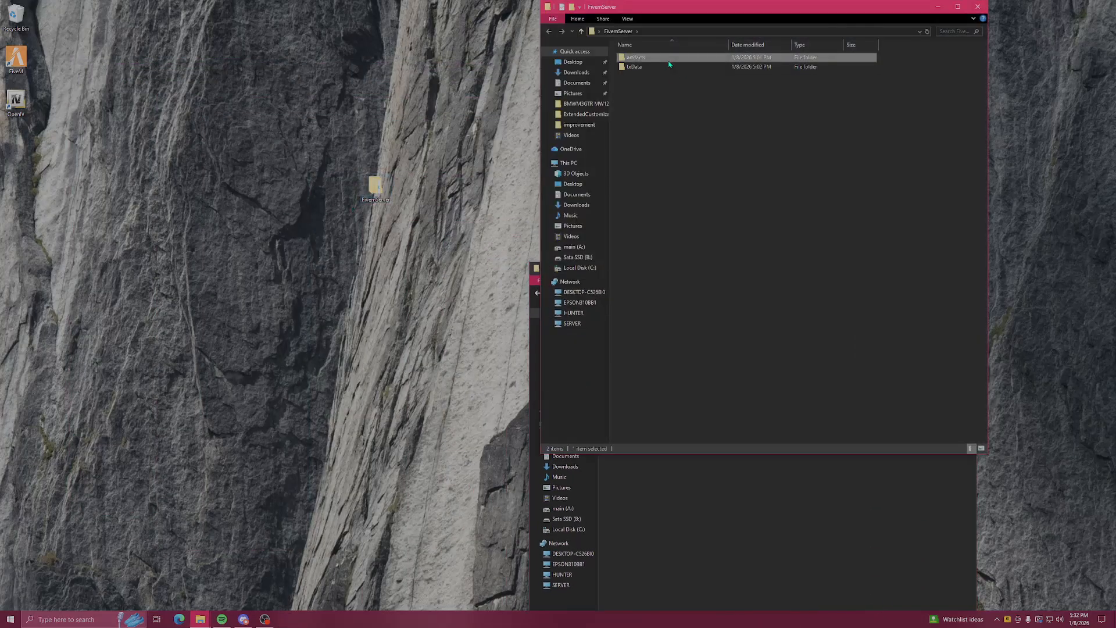
scroll(662, 297, "down", 13)
double_click(643, 236)
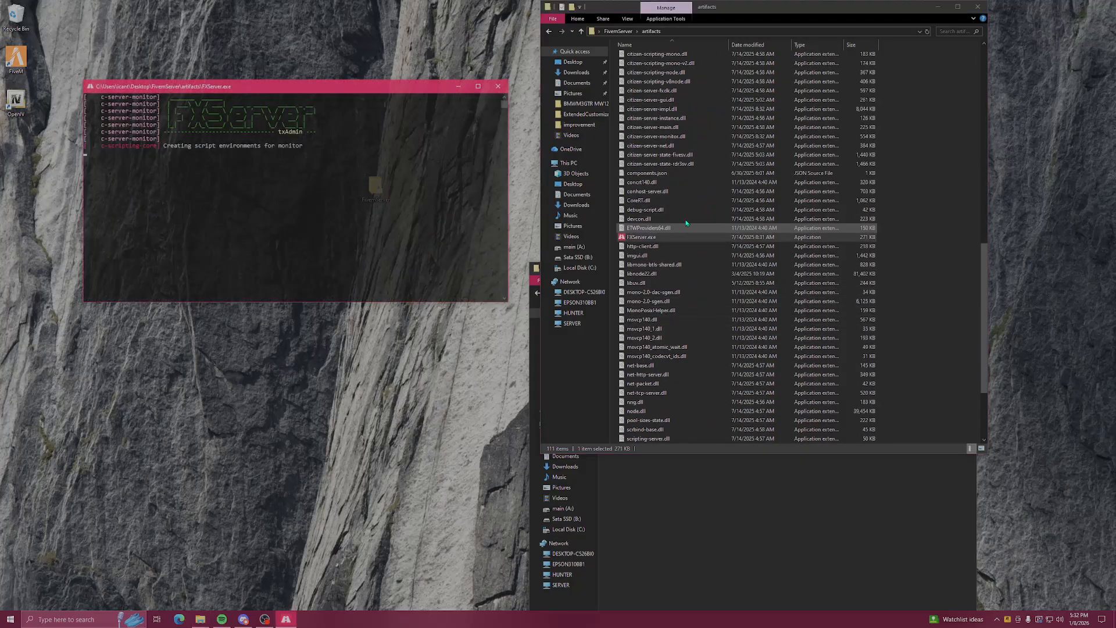
left_click(978, 6)
left_click_drag(727, 268, 646, 126)
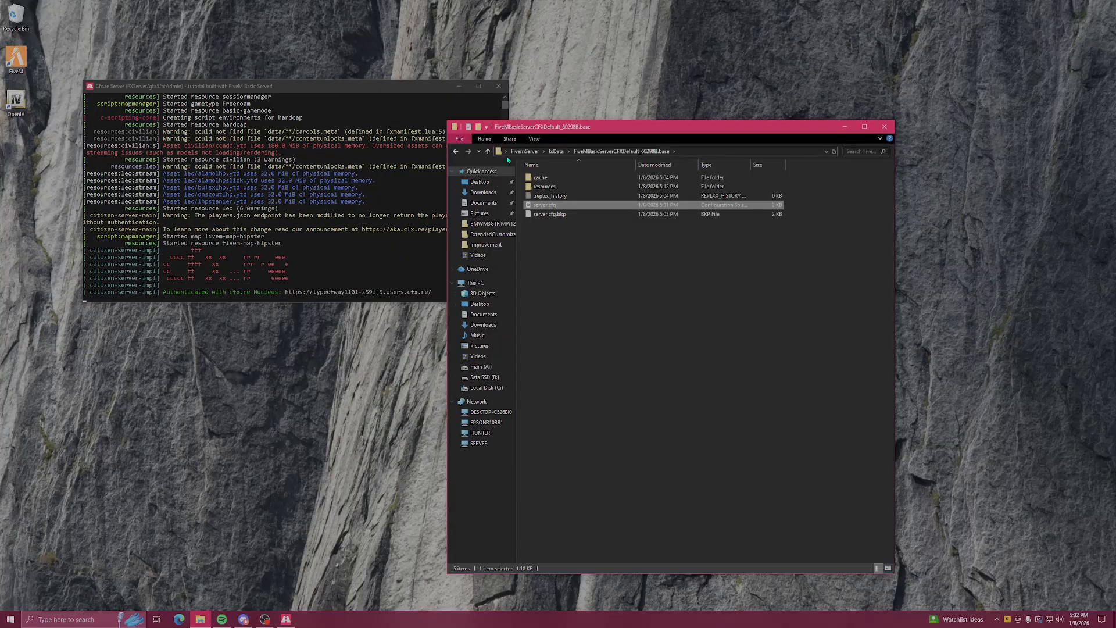
Launch FiveM and connect to the last connected tutorial server, and open the server's [.Resources] folder while it loads
left_click(13, 57)
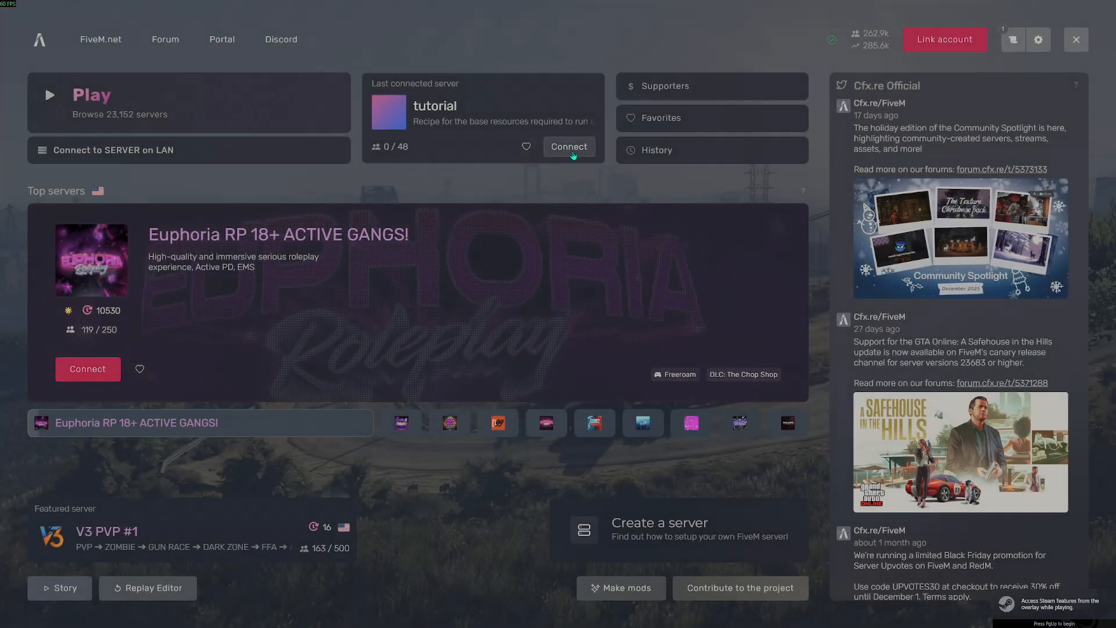
left_click(568, 147)
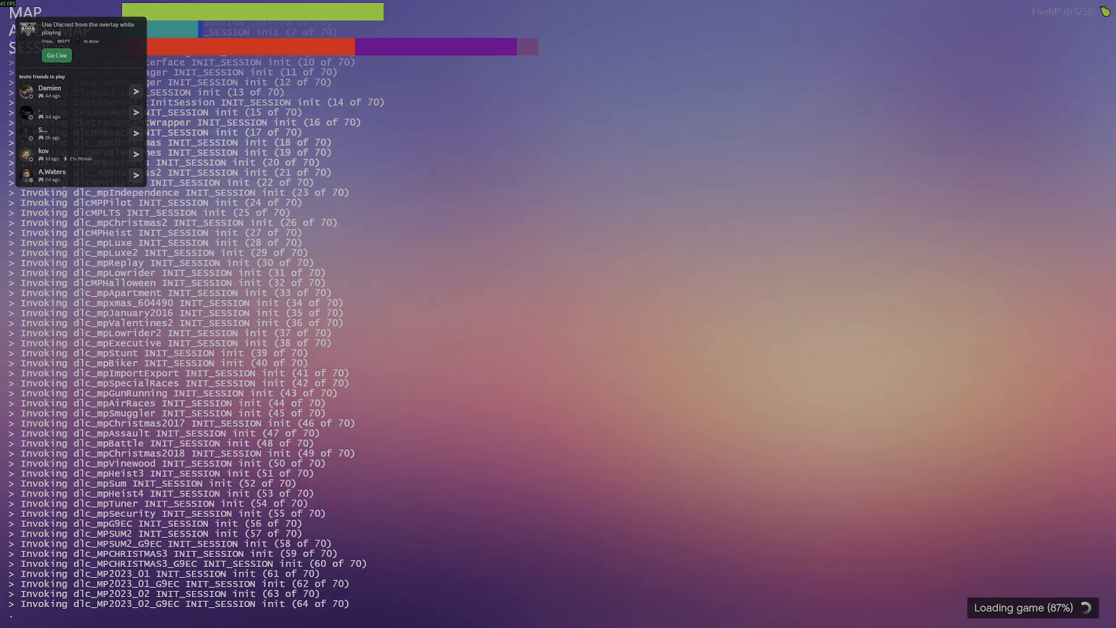
key("alt+Tab")
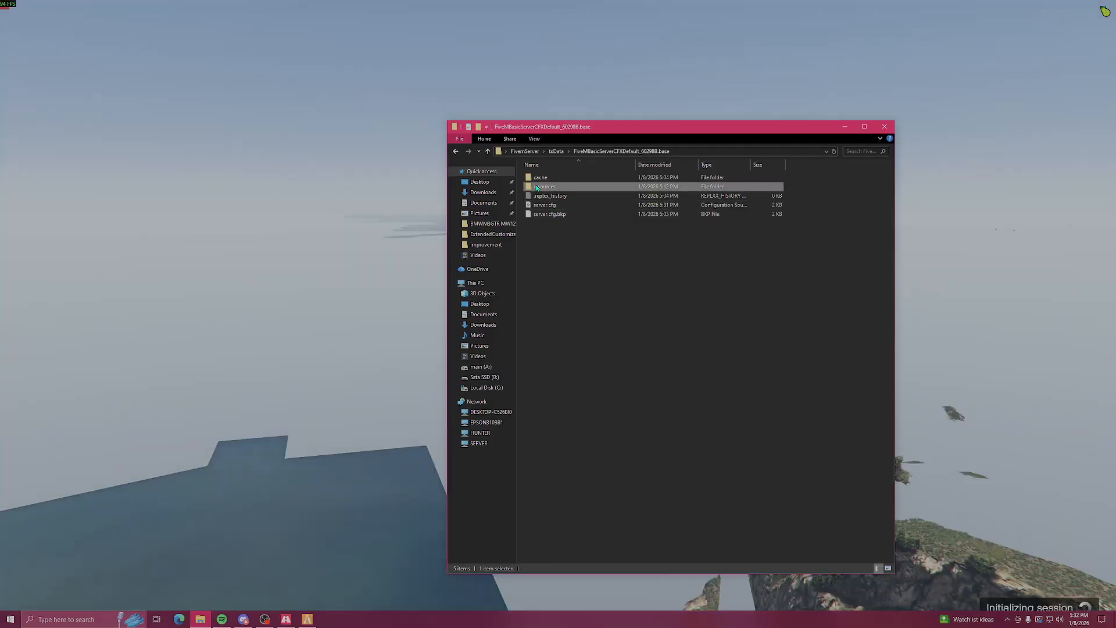
double_click(544, 186)
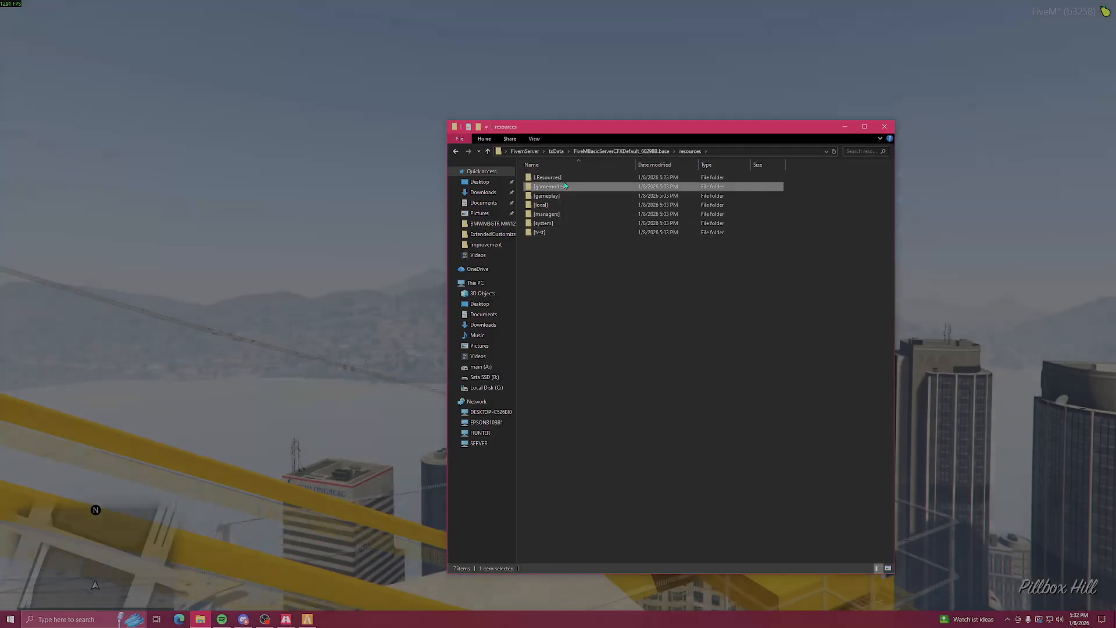
double_click(569, 177)
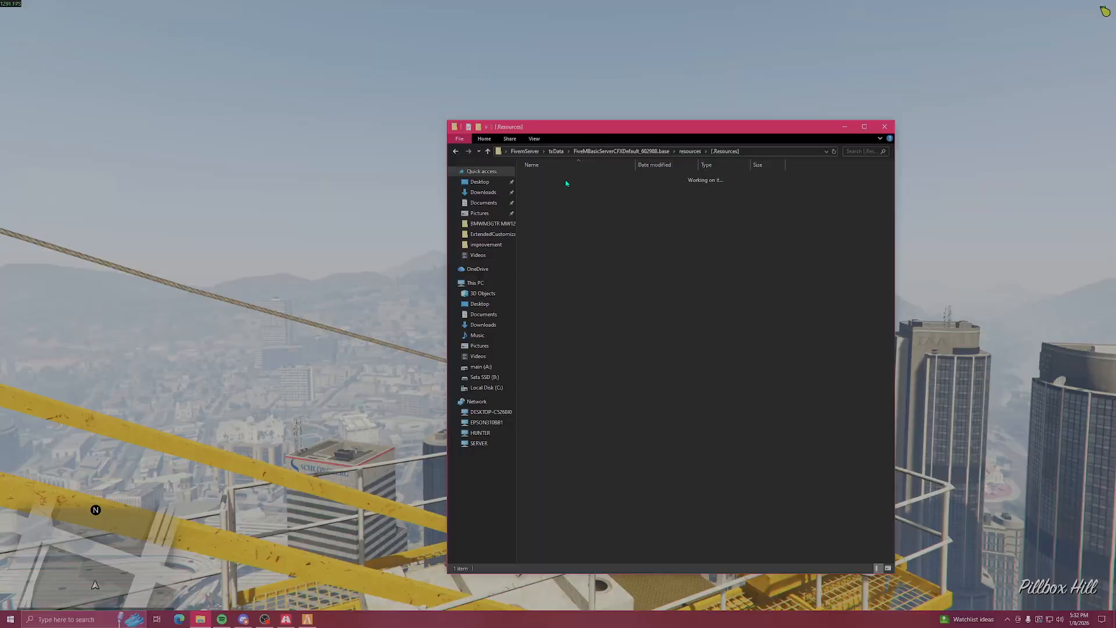
Switch back to the game and try to open the txAdmin menu with the chat command /tx
key("alt+Tab")
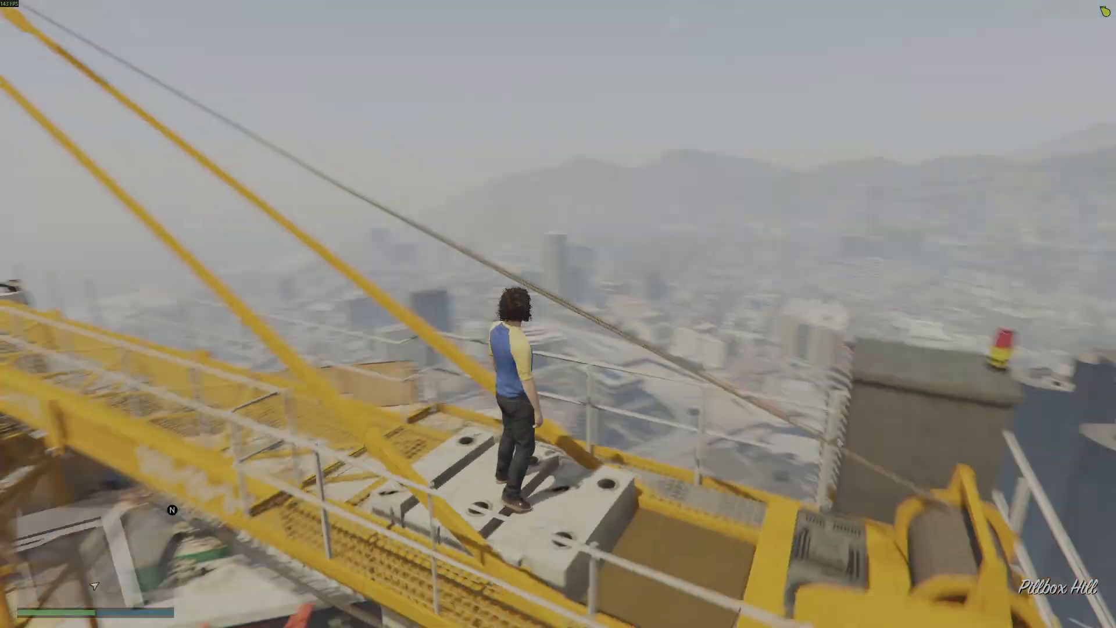
type("t/tx")
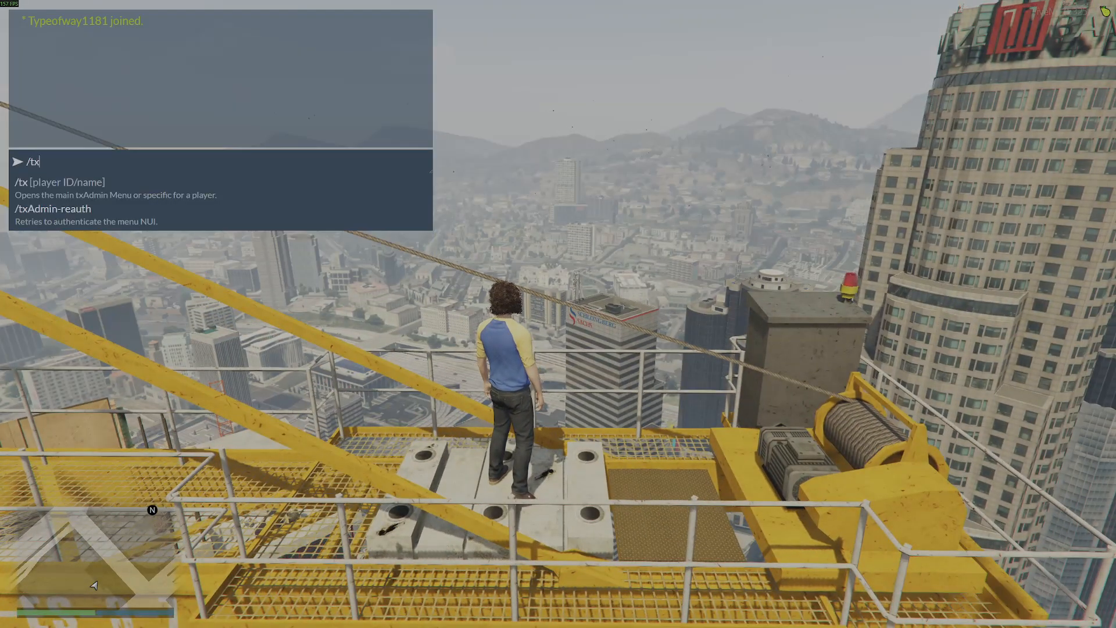
key("Return")
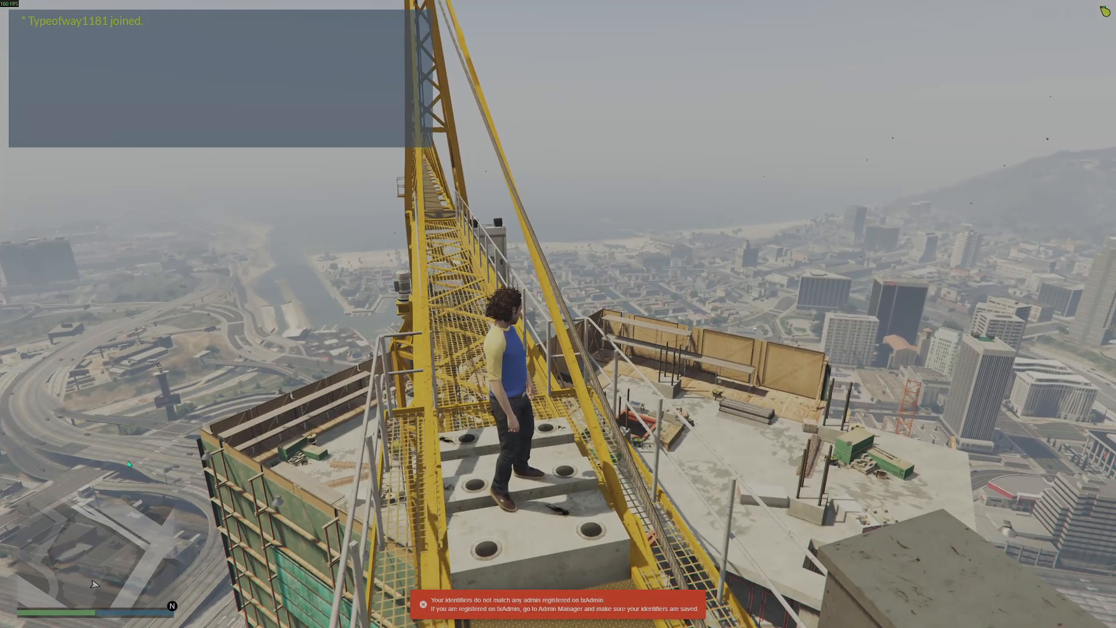
Open the txAdmin dashboard at localhost:40120 in the Edge browser and switch back to the game
key("alt+Tab")
left_click(179, 619)
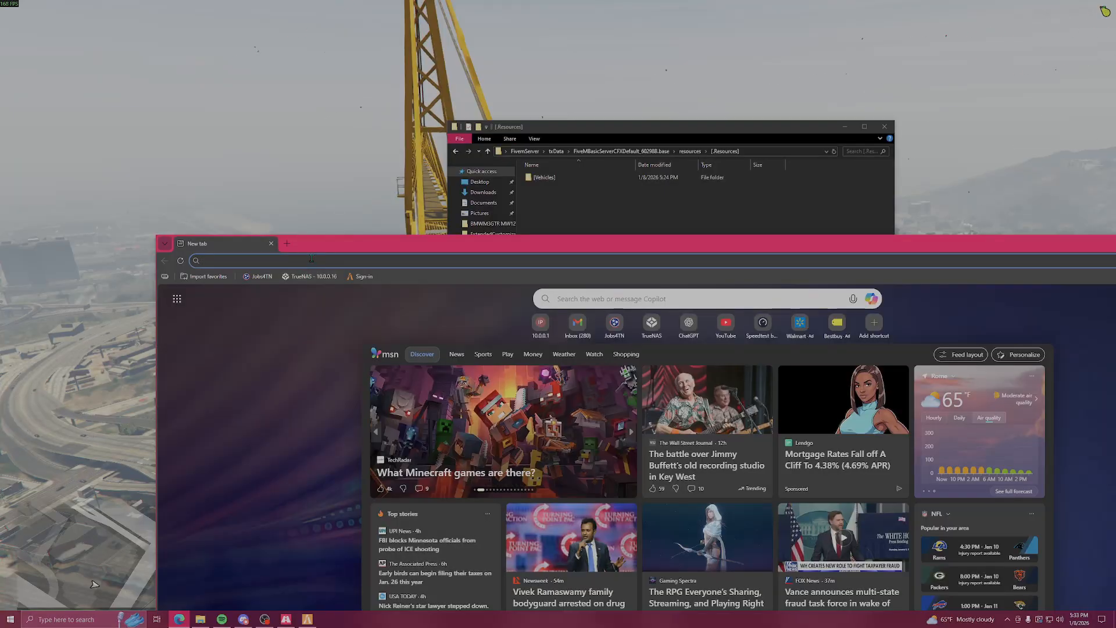
type("lo")
key("Return")
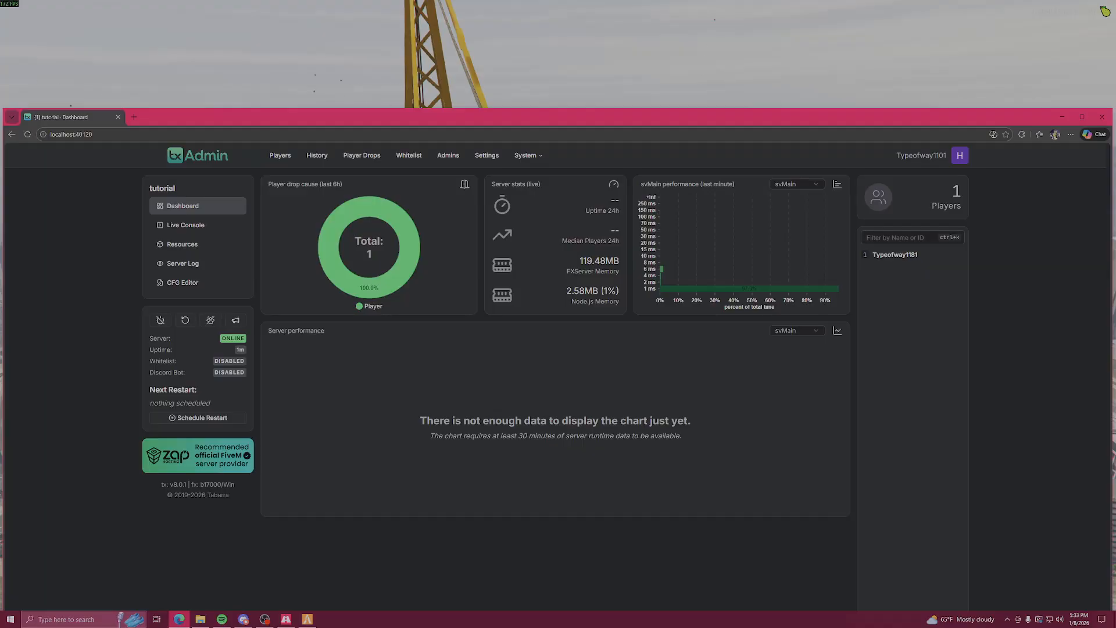
key("alt+Tab")
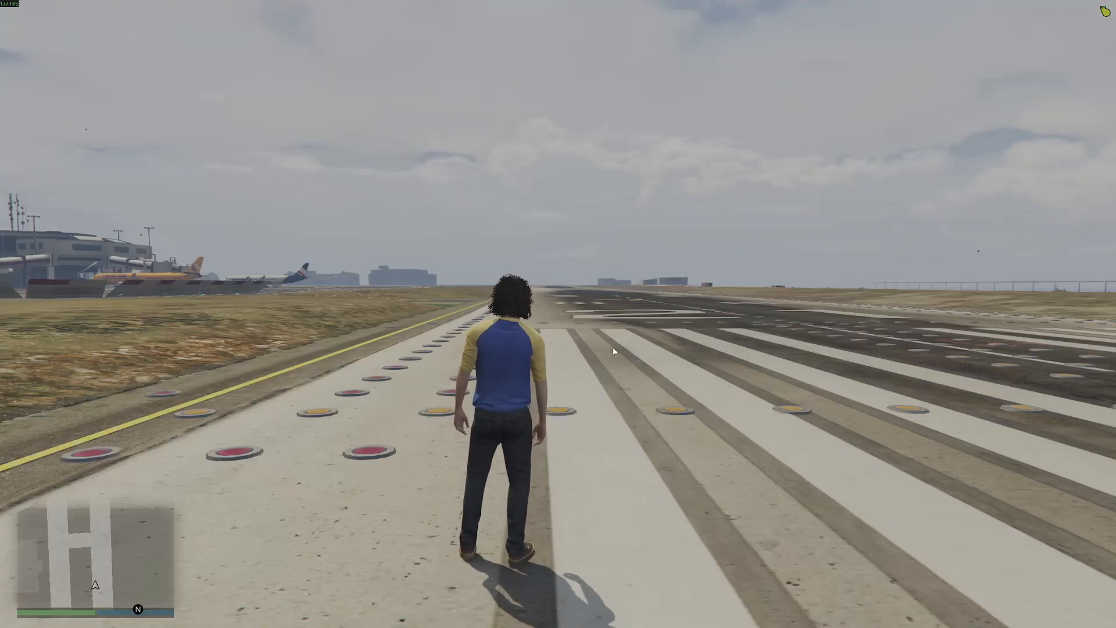
Switch to File Explorer, view the civilian folder inside [Vehicles], and return to the [Vehicles] folder
key("alt+Tab")
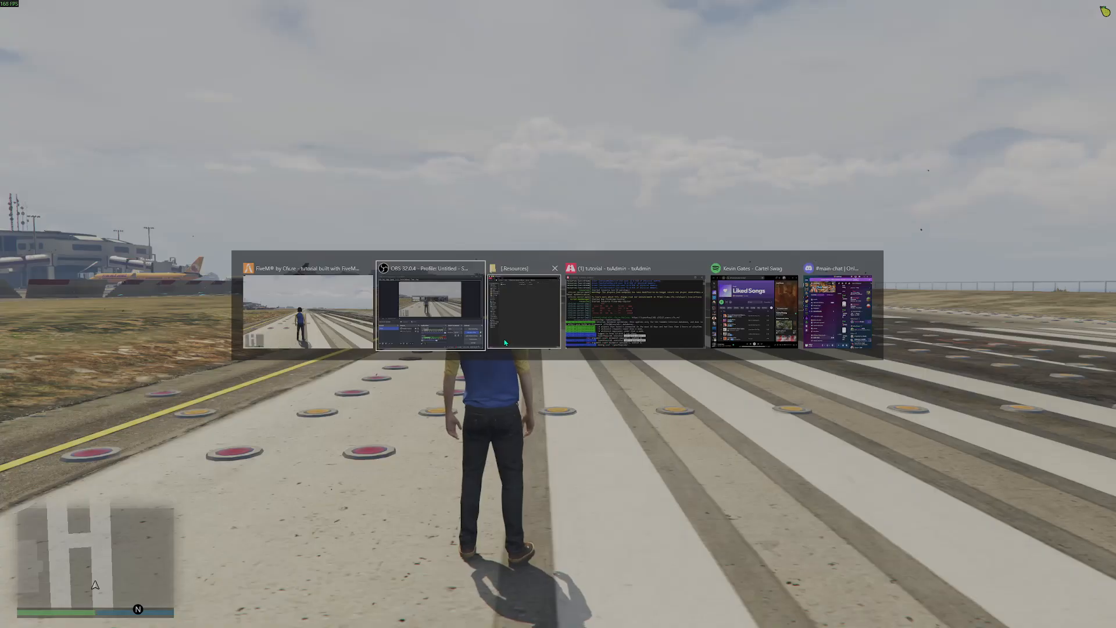
left_click(510, 302)
double_click(554, 178)
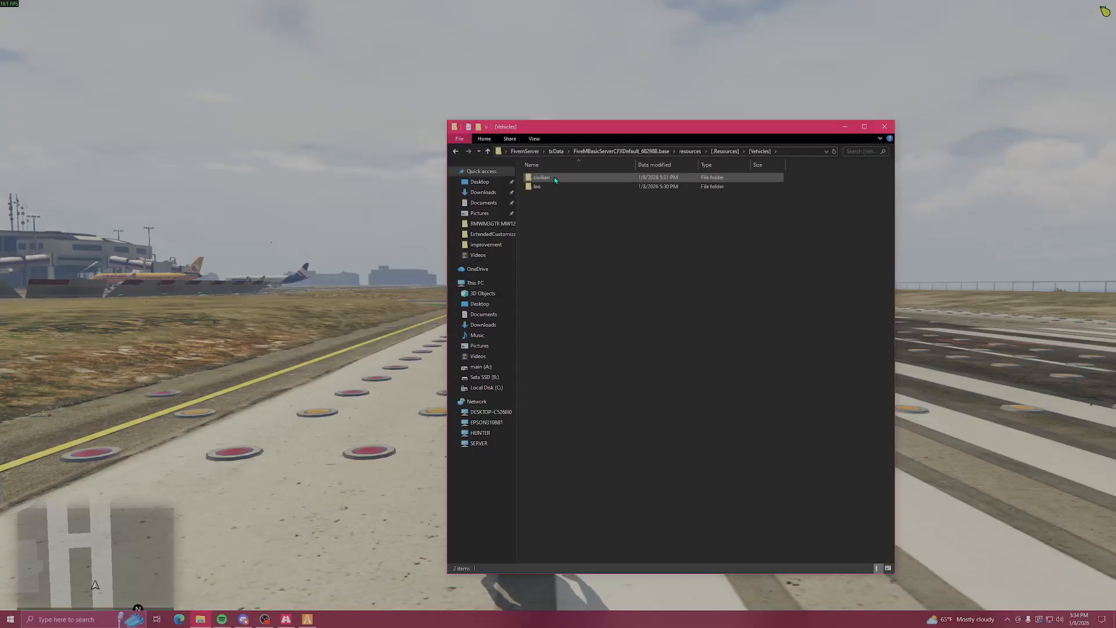
double_click(552, 180)
left_click(456, 152)
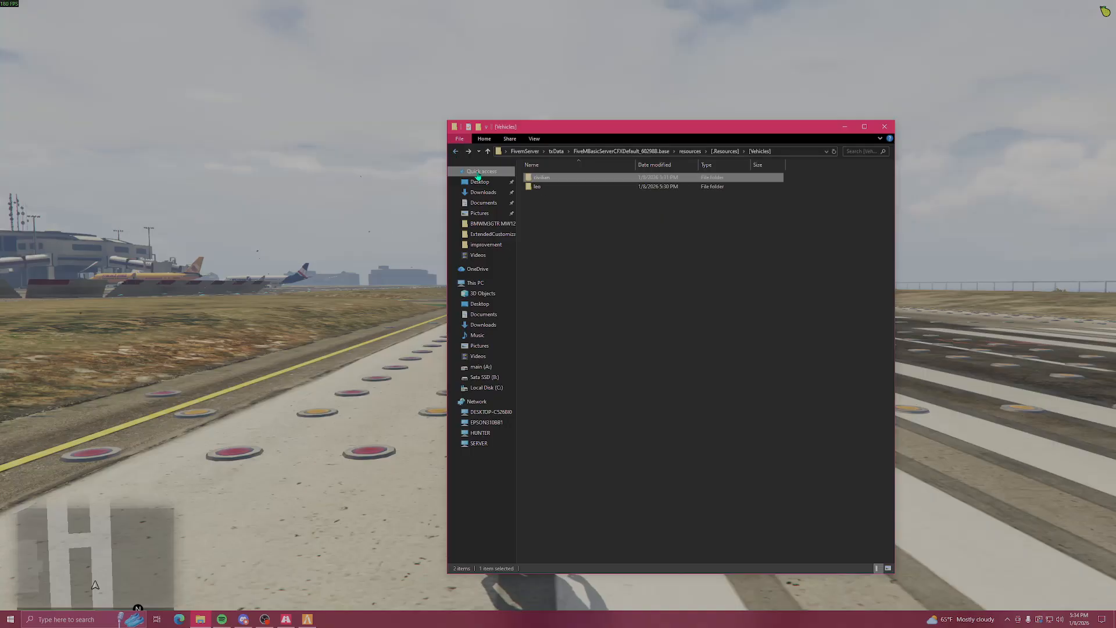
Open vehicles.meta from the civilian resource's data folder to read the vehicle's model name, and switch back to the game
double_click(552, 180)
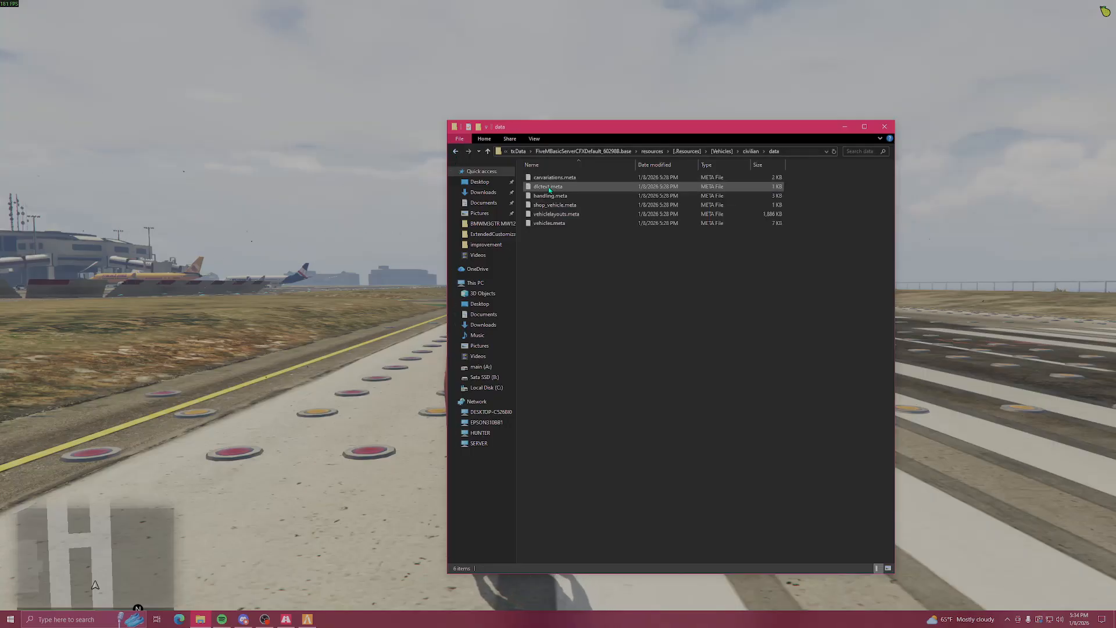
double_click(553, 224)
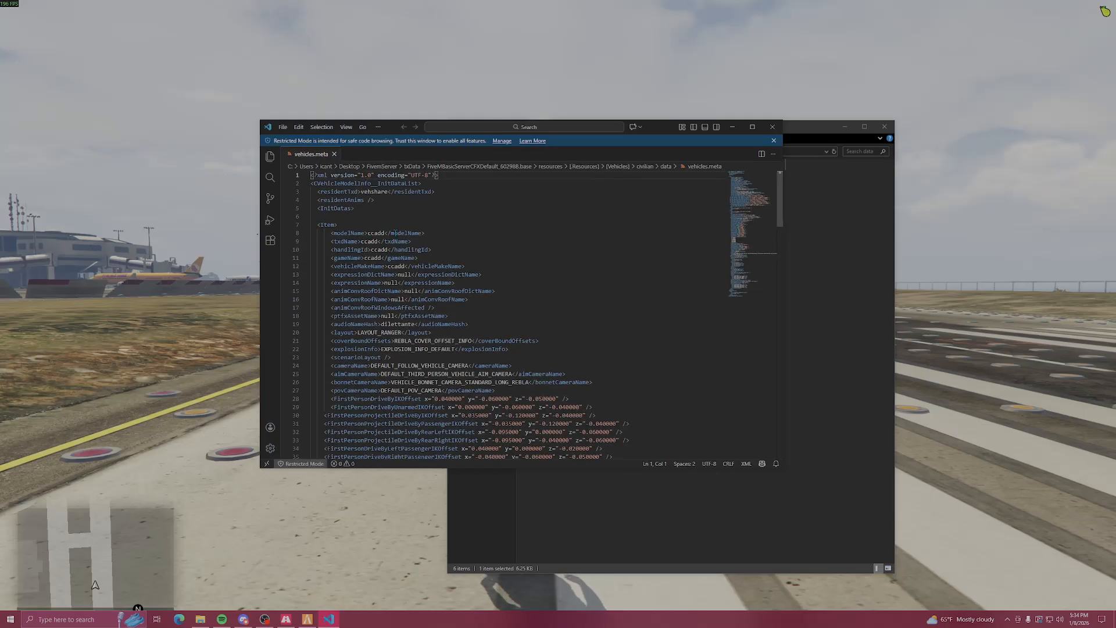
left_click(219, 241)
Open the txAdmin menu with the chat command /tx and spawn the vehicle model ccadd
type("t/tx")
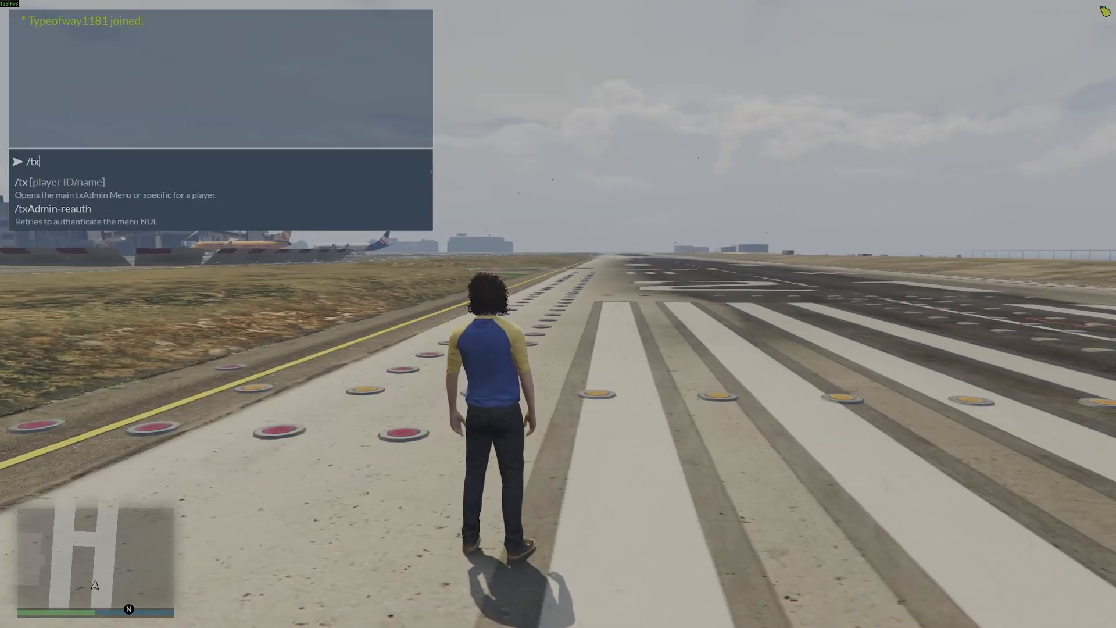
key("Return")
key("Down")
key("Down")
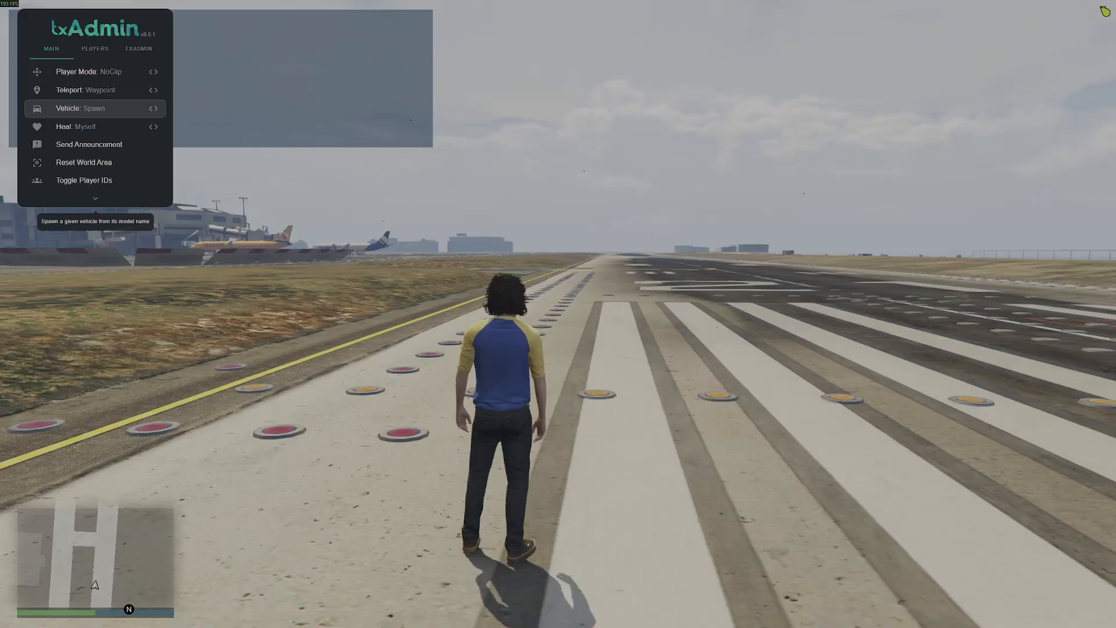
key("Return")
type("ccadd")
key("Return")
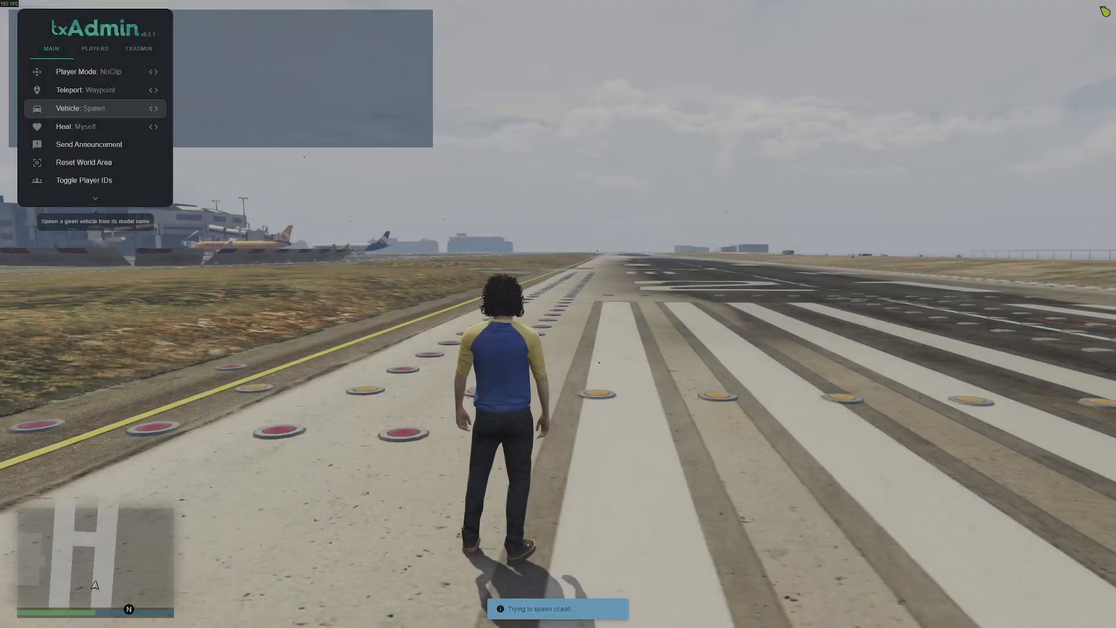
key("Escape")
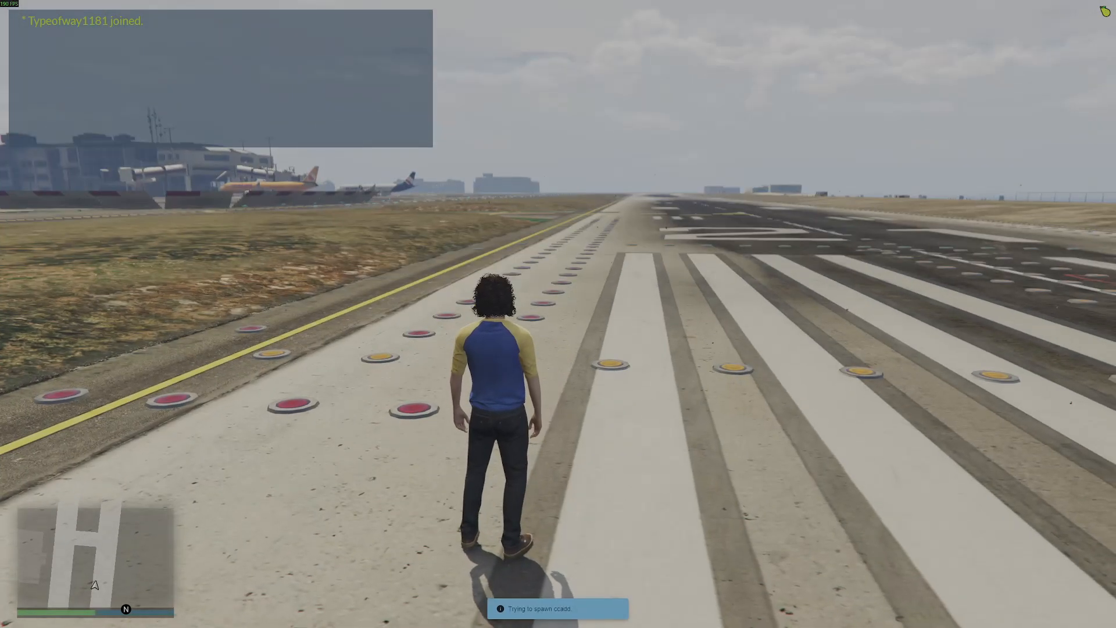
key("q")
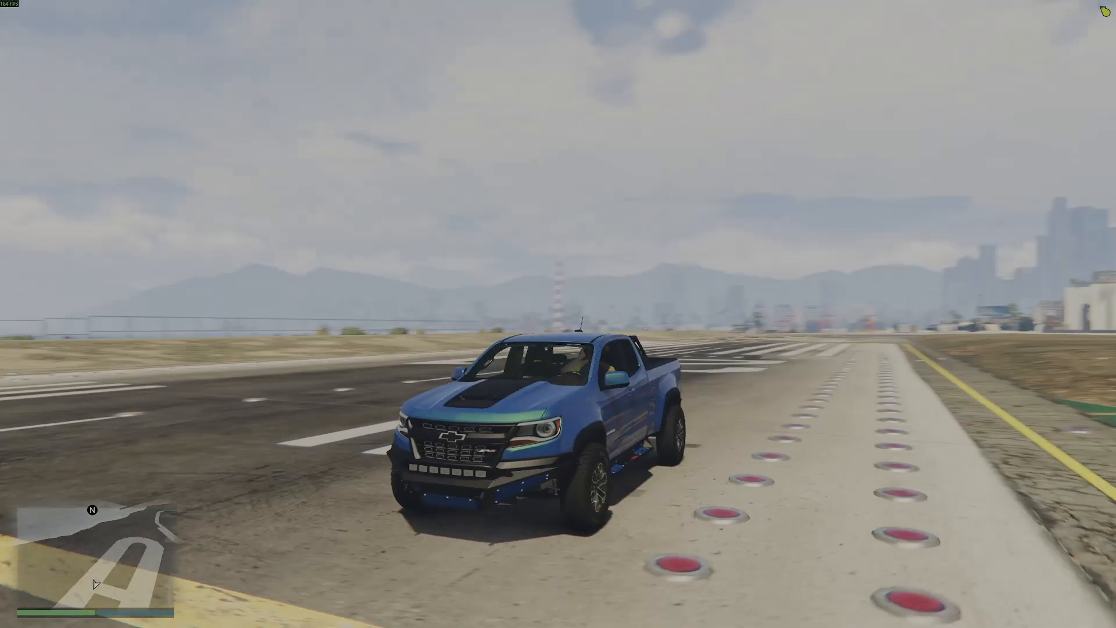
Try to delete the spawned truck with the chat command /dv
type("t/dv")
key("Return")
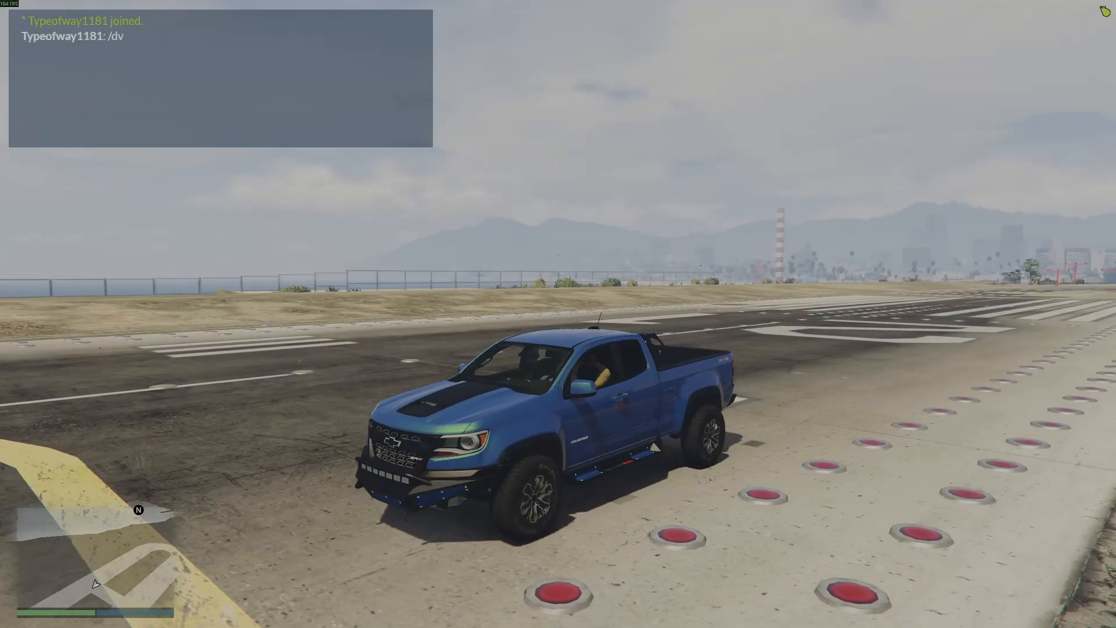
type("t/dv")
key("BackSpace")
key("BackSpace")
Open the txAdmin menu with the /tx command and delete the spawned truck with its vehicle options
type("tx")
key("Return")
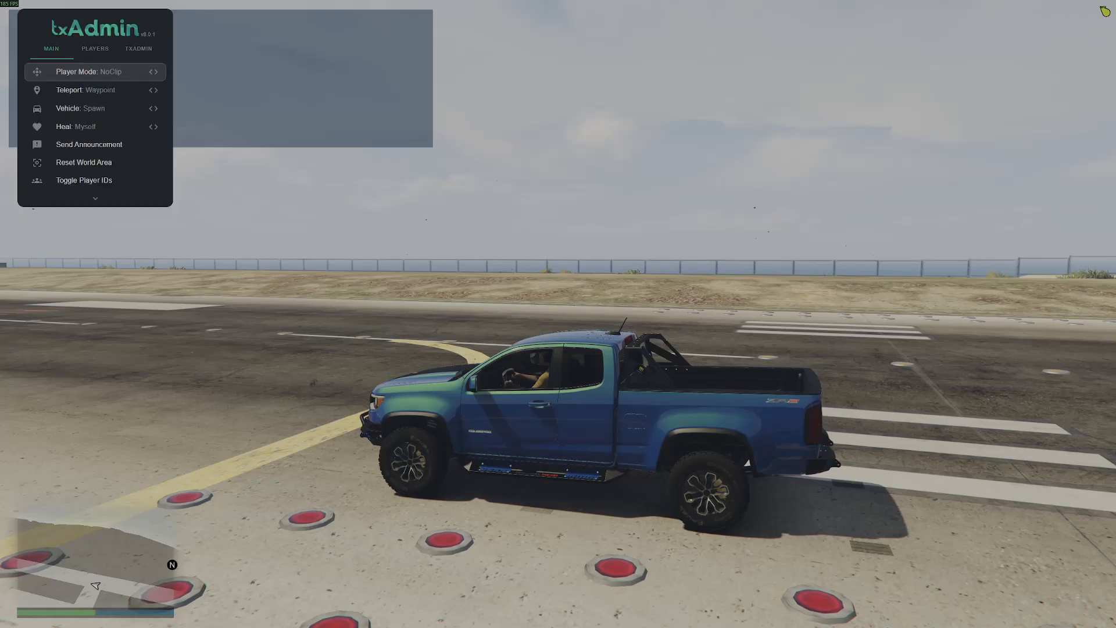
key("Down")
key("Down")
key("Return")
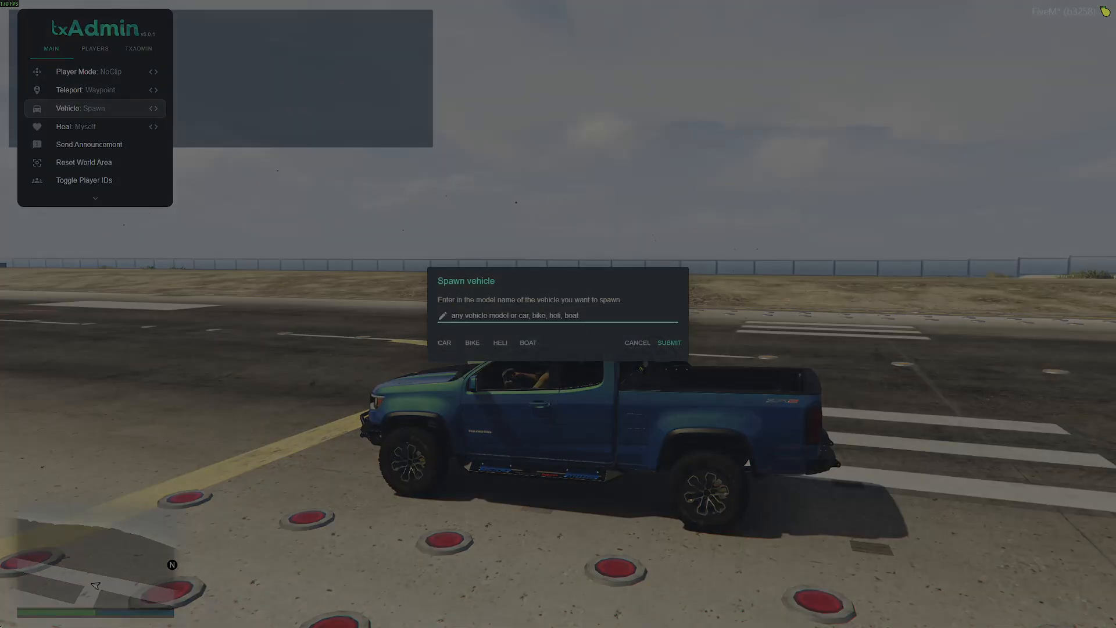
key("Escape")
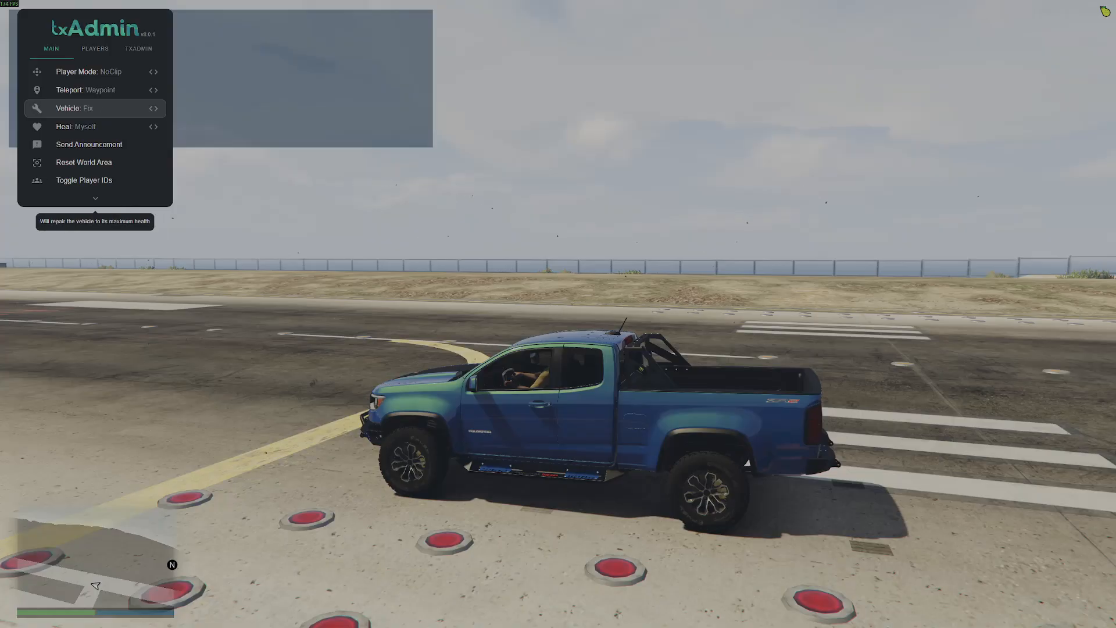
key("Return")
key("Return")
key("Down")
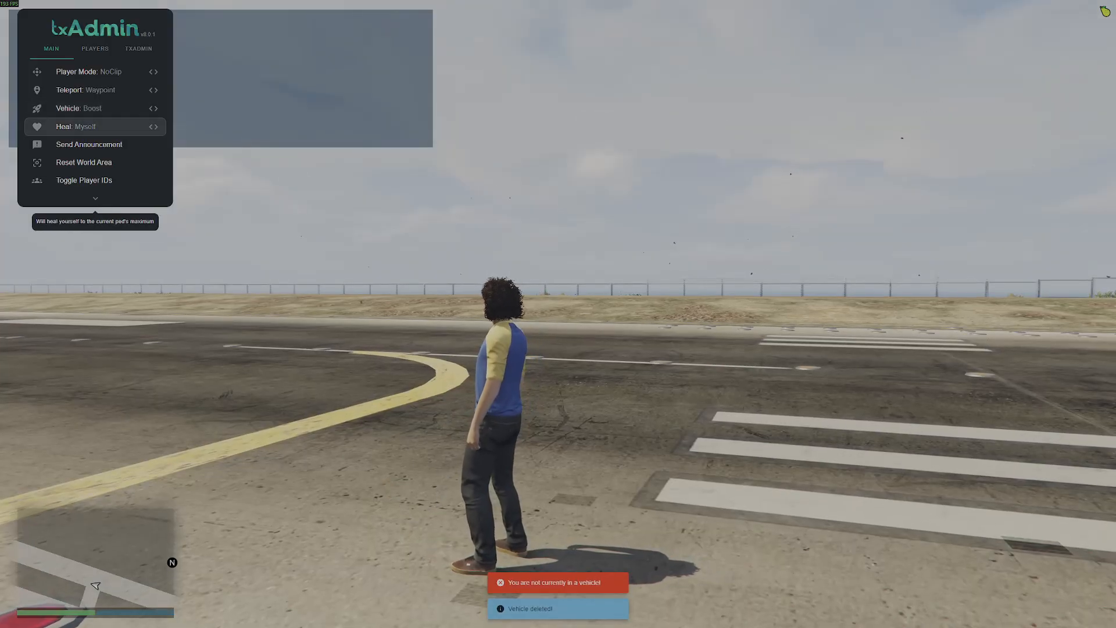
Set the txAdmin vehicle option back to Spawn and open the prompt for a vehicle model name
key("Up")
key("Left")
key("Left")
key("Return")
Open vehicles.meta from the leo resource's data folder to read the first model name, and switch back to the game
key("alt+Tab")
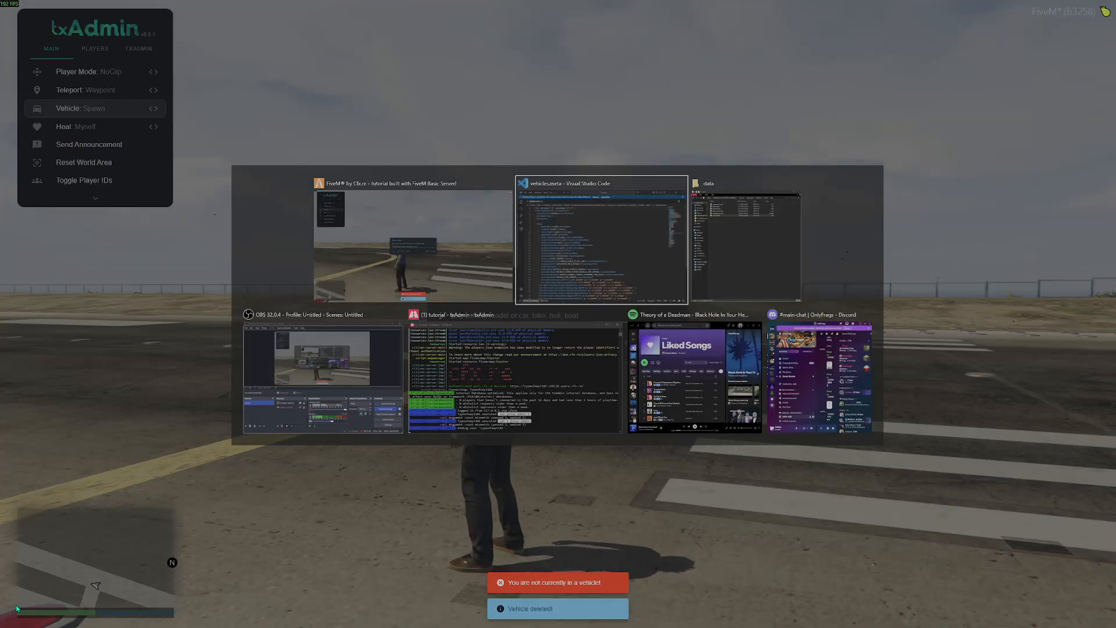
key("alt+Tab")
key("BackSpace")
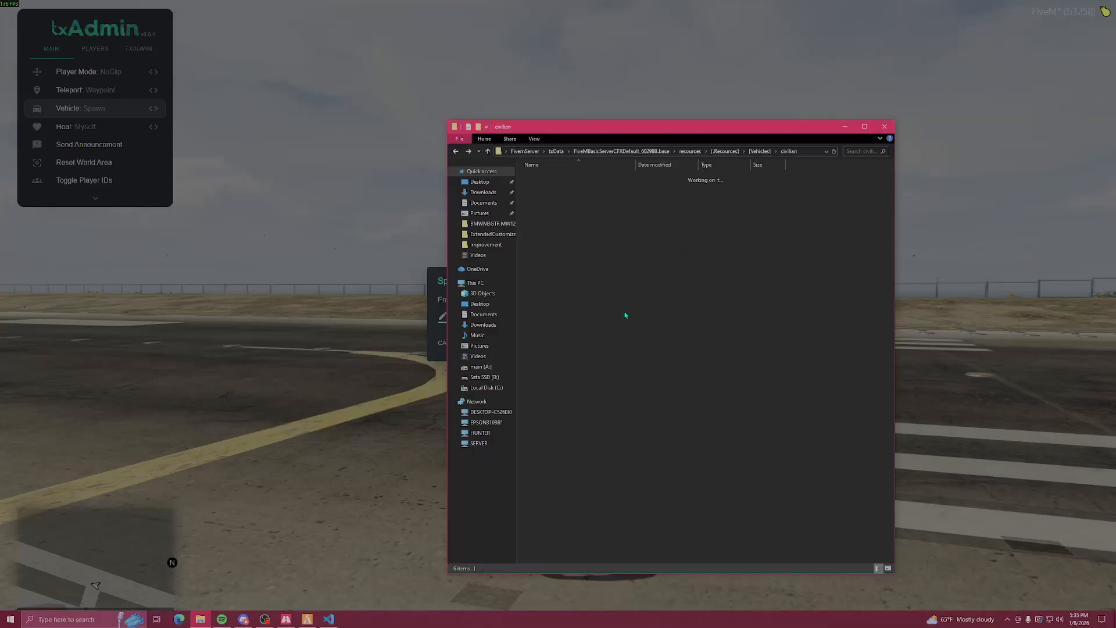
key("BackSpace")
key("Down")
key("Return")
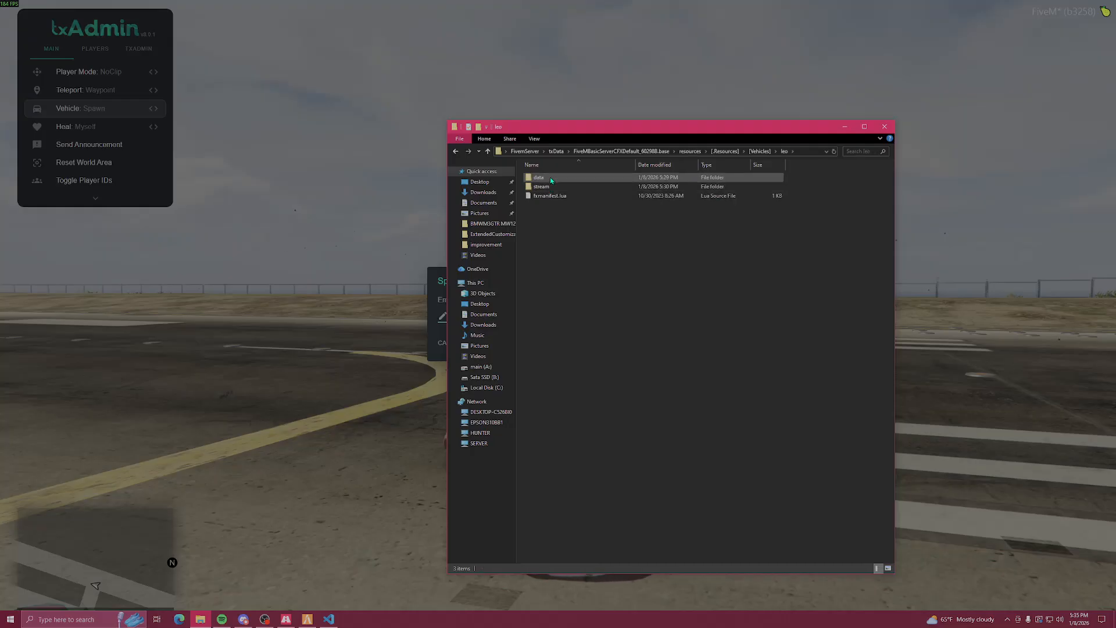
key("Return")
double_click(564, 222)
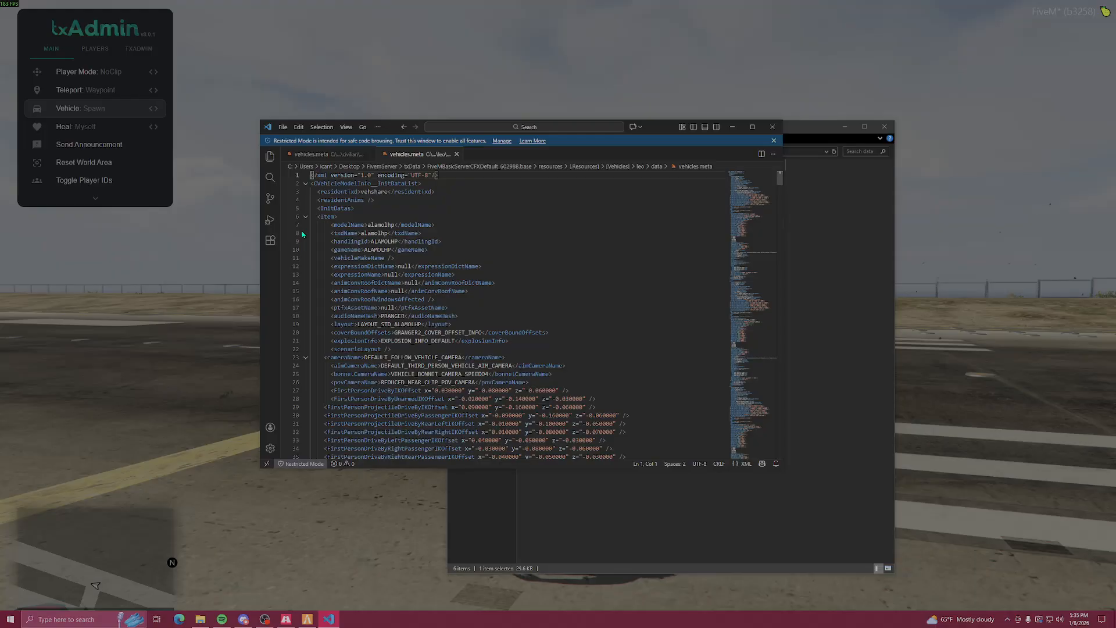
left_click(163, 253)
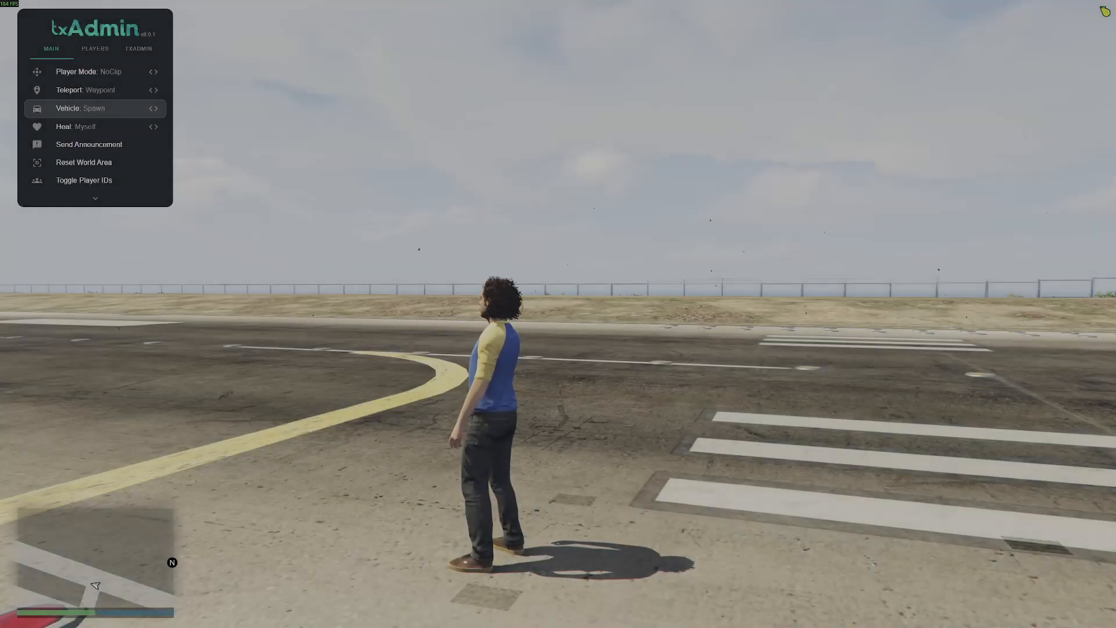
Spawn and test-drive the leo vehicle alamolhp, and switch to its vehicles.meta in Visual Studio Code
key("Return")
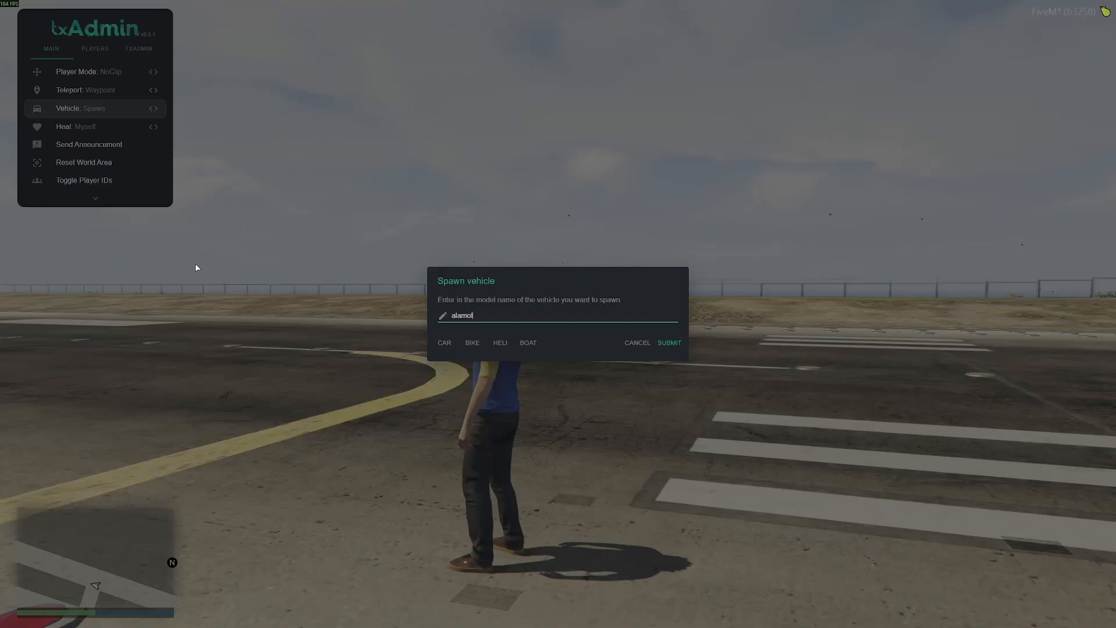
key("Return")
key("Escape")
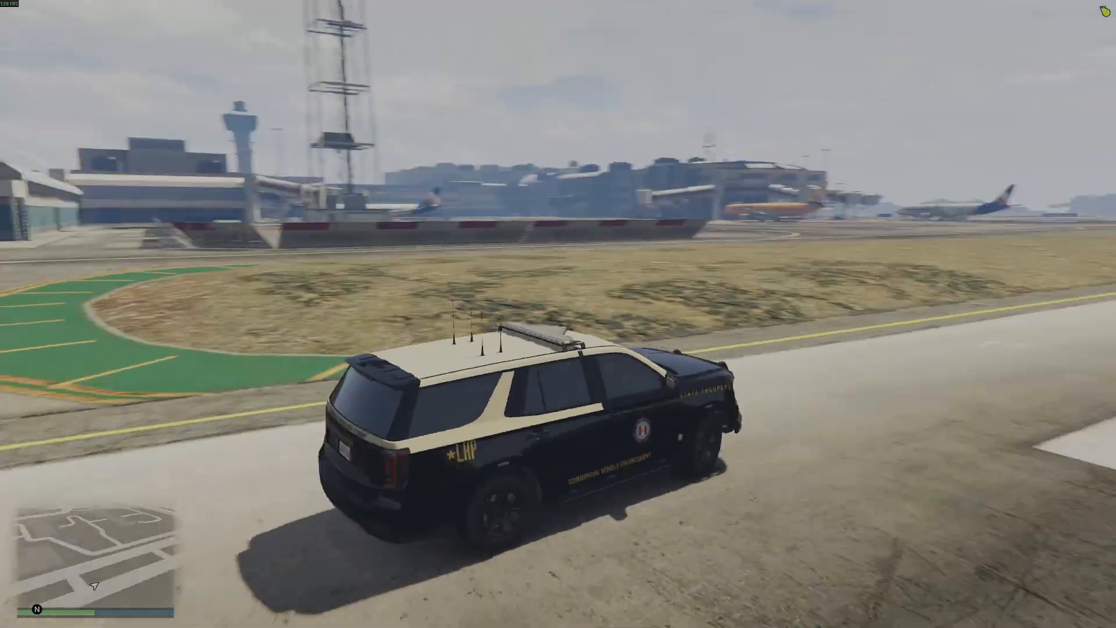
key("w")
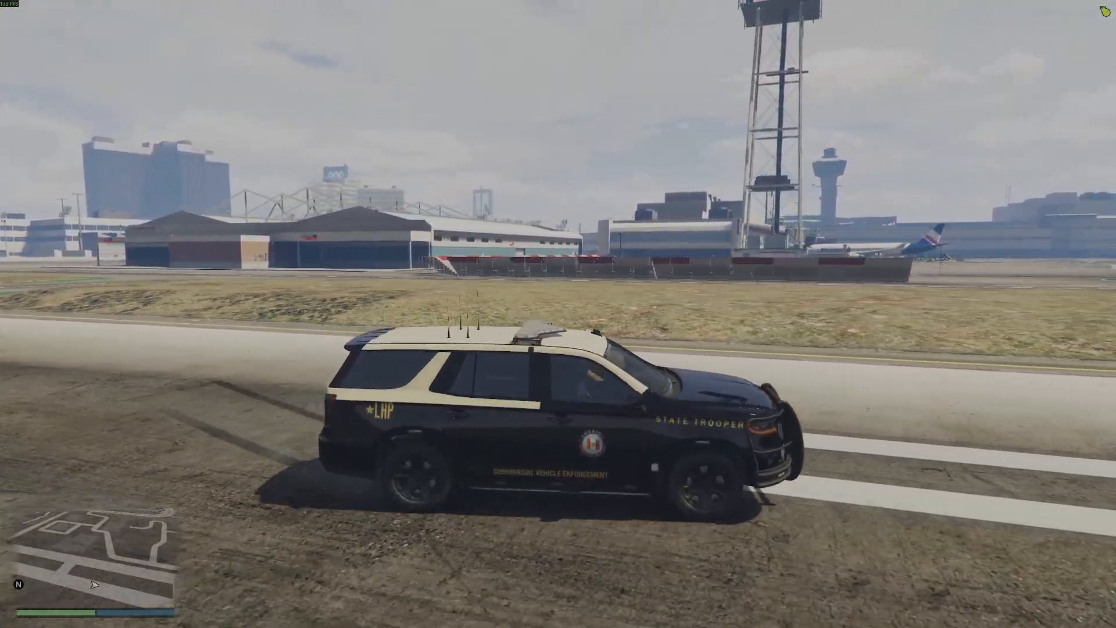
key("alt+Tab")
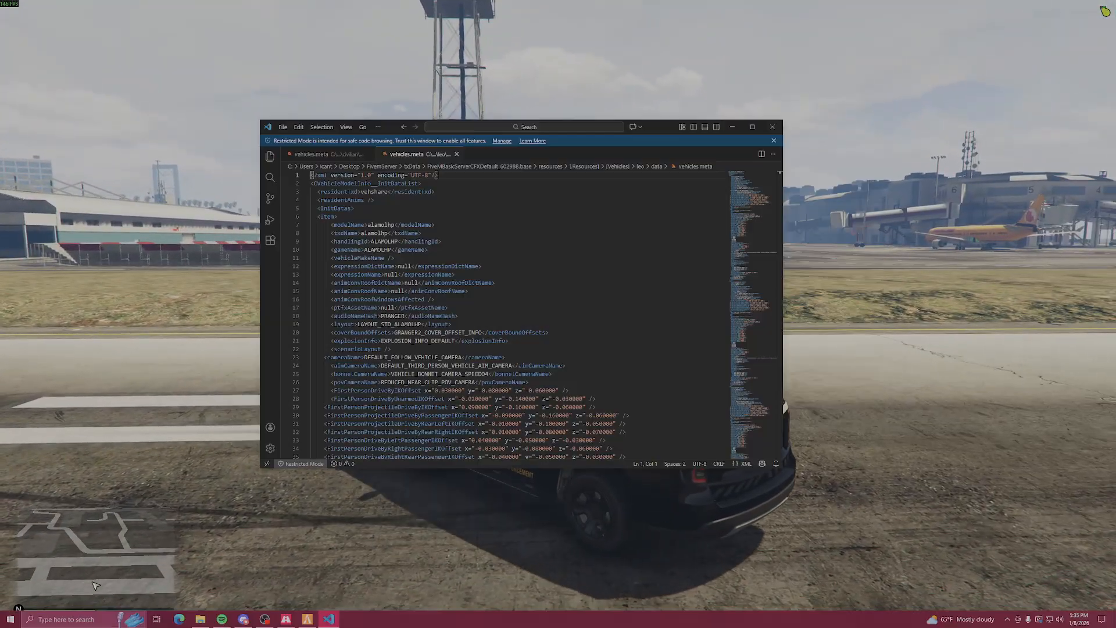